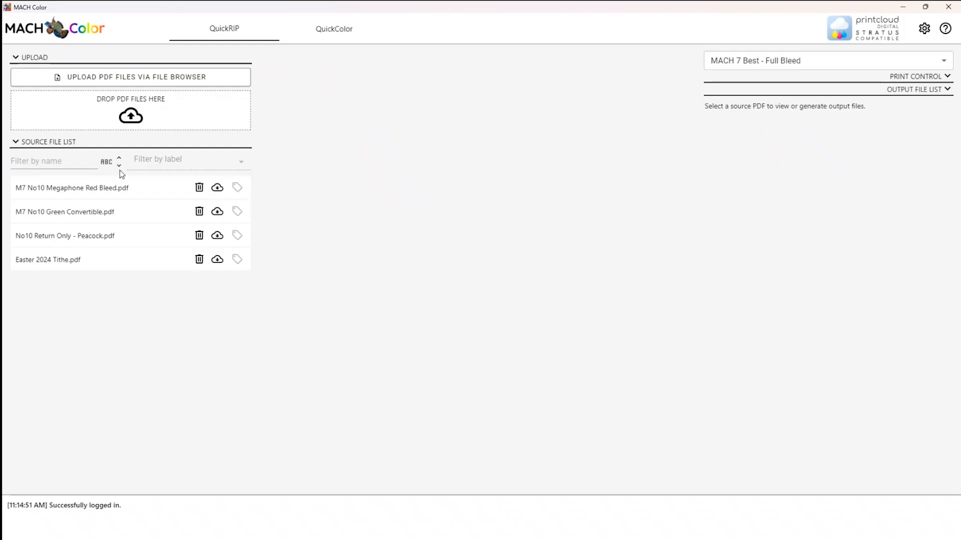
Select M7 No10 Megaphone Red Bleed.pdf and try the output configurations MACH 7 Best - Non-bleed, Production - Full Bleed and finally Production - Non-bleed.
{"action": "left_click", "coordinate": [104, 195]}
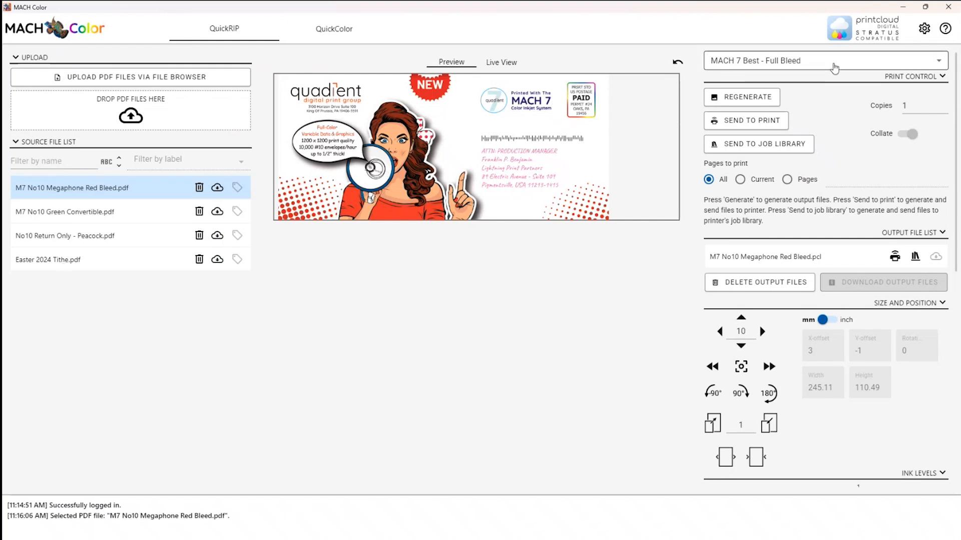
{"action": "left_click", "coordinate": [943, 60]}
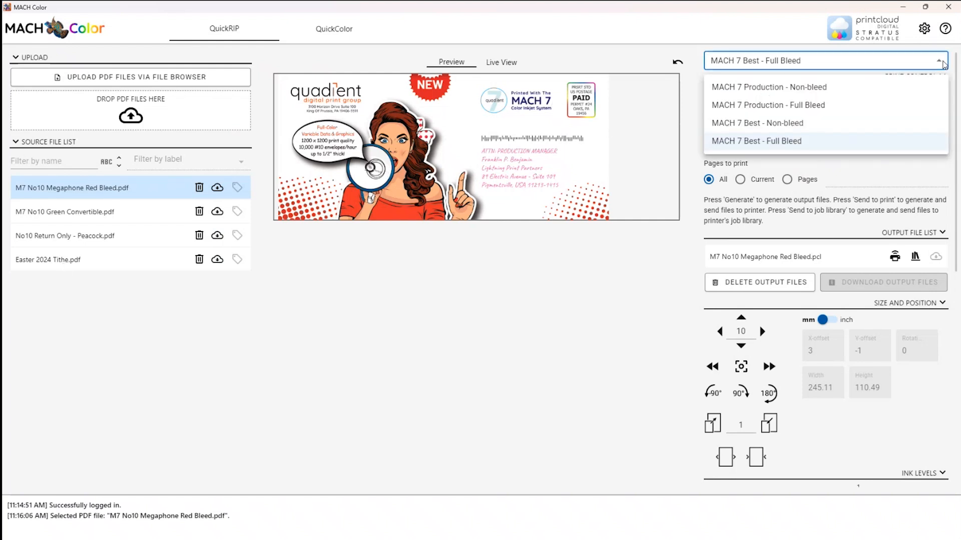
{"action": "left_click", "coordinate": [856, 129]}
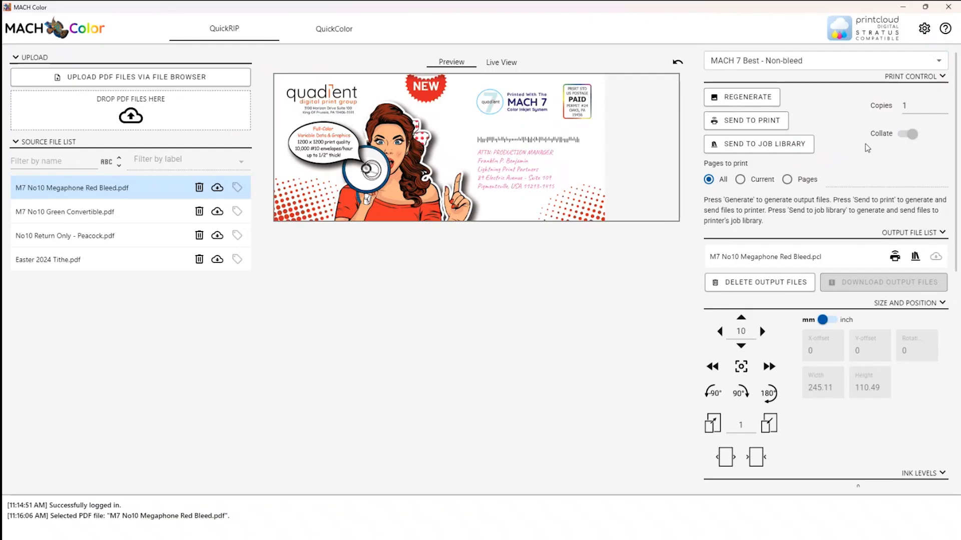
{"action": "left_click", "coordinate": [863, 60]}
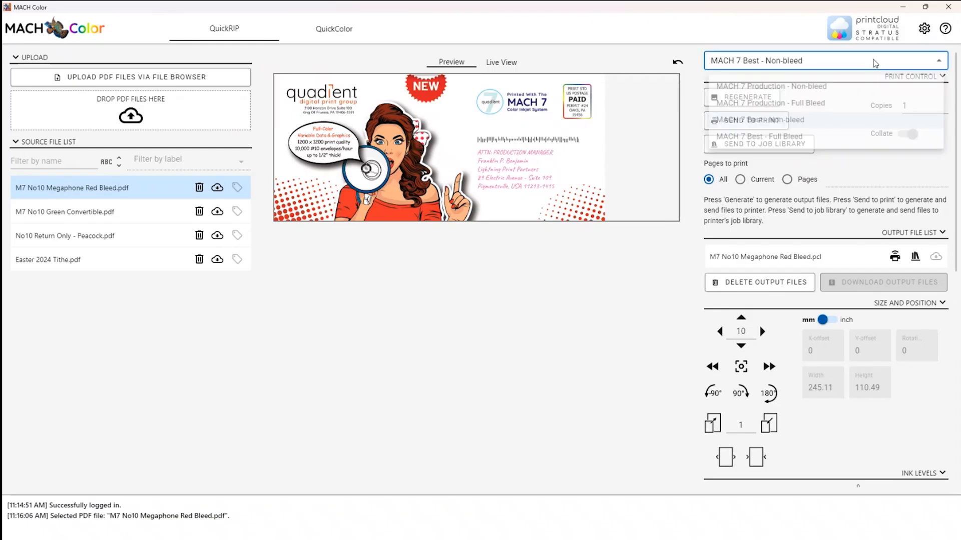
{"action": "left_click", "coordinate": [856, 107]}
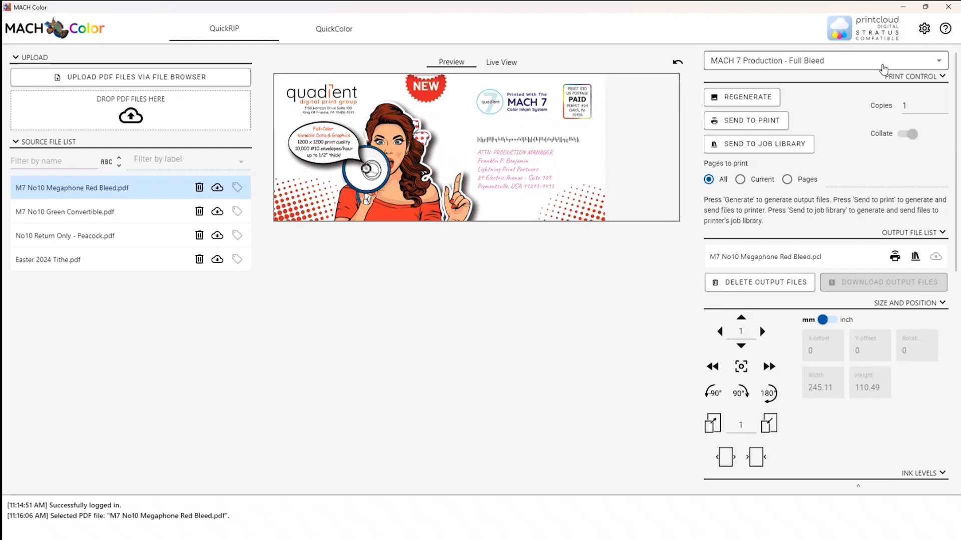
{"action": "left_click", "coordinate": [883, 68]}
{"action": "left_click", "coordinate": [873, 86]}
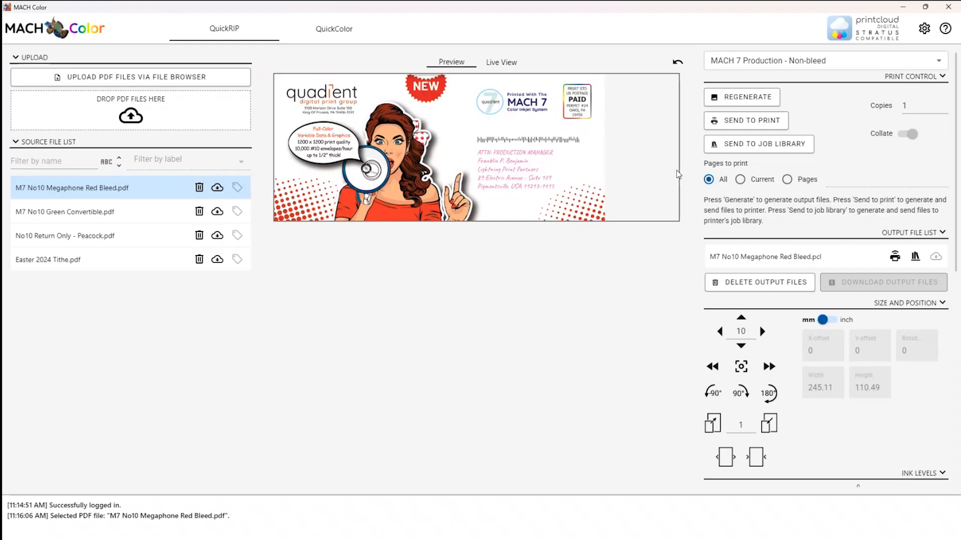
Open the output configuration settings and review the available configurations, DPI options and color profiles for MACH 7 Production - Non-bleed.
{"action": "left_click", "coordinate": [925, 35]}
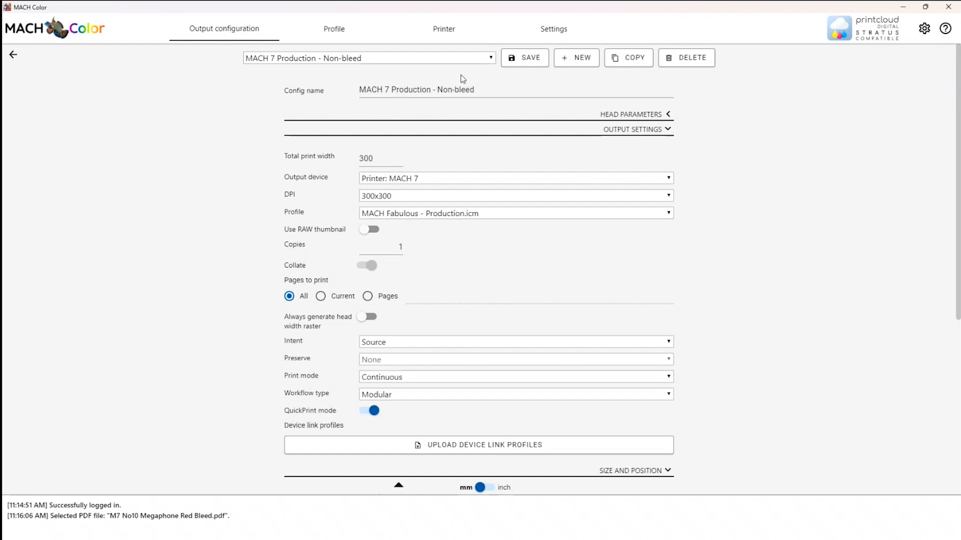
{"action": "left_click", "coordinate": [488, 59]}
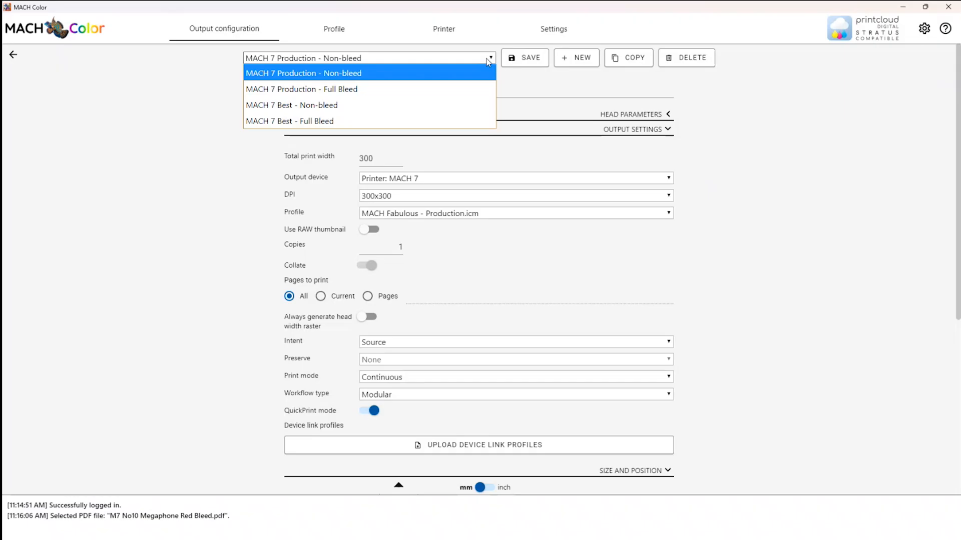
{"action": "left_click", "coordinate": [488, 60]}
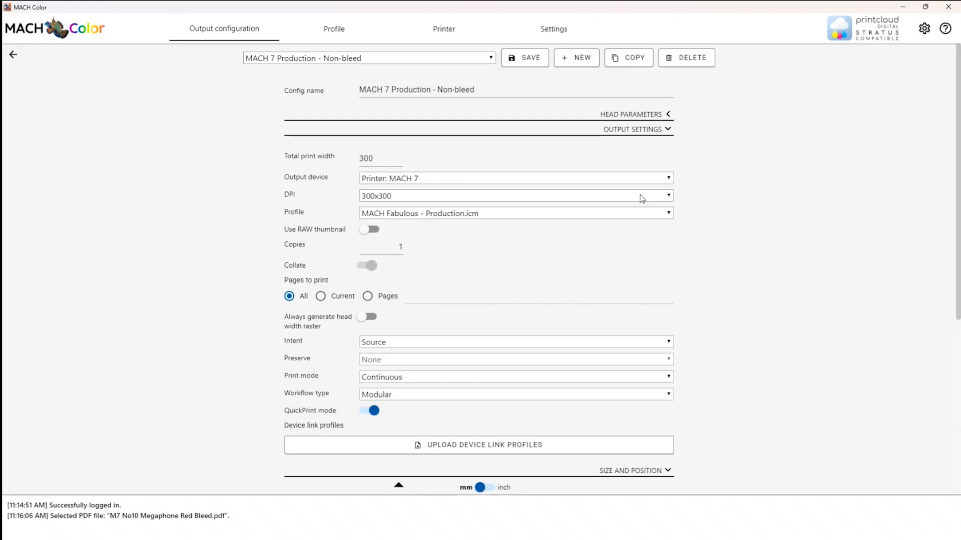
{"action": "left_click", "coordinate": [669, 198]}
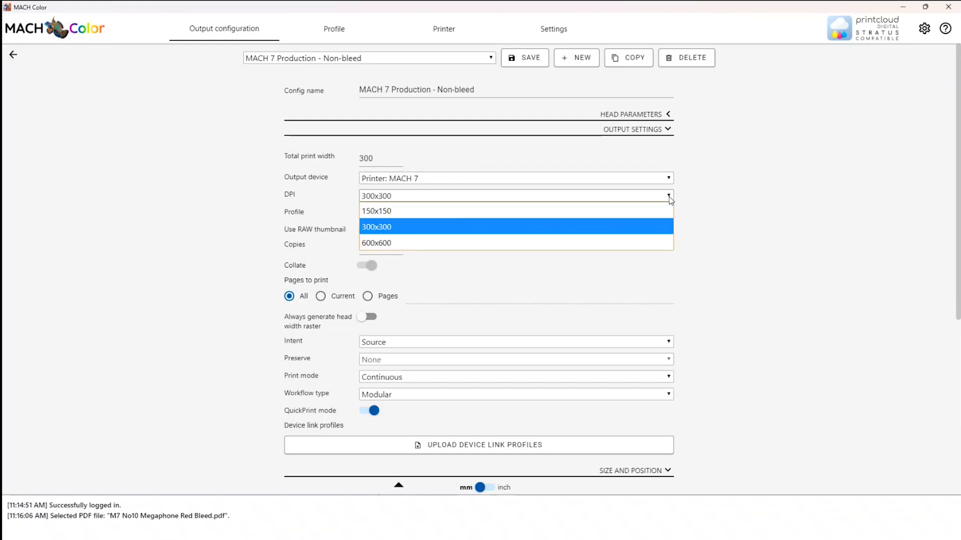
{"action": "left_click", "coordinate": [669, 198]}
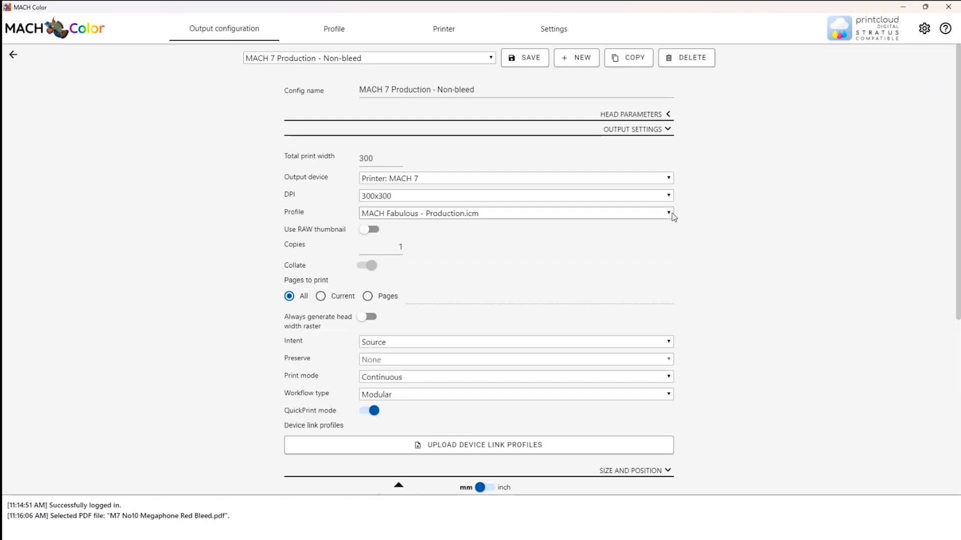
{"action": "left_click", "coordinate": [670, 215]}
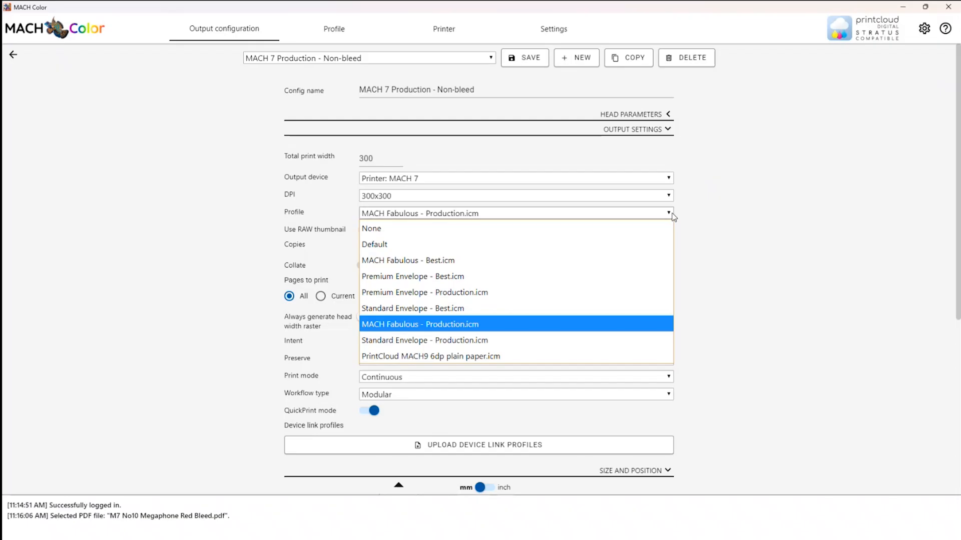
{"action": "left_click", "coordinate": [672, 214]}
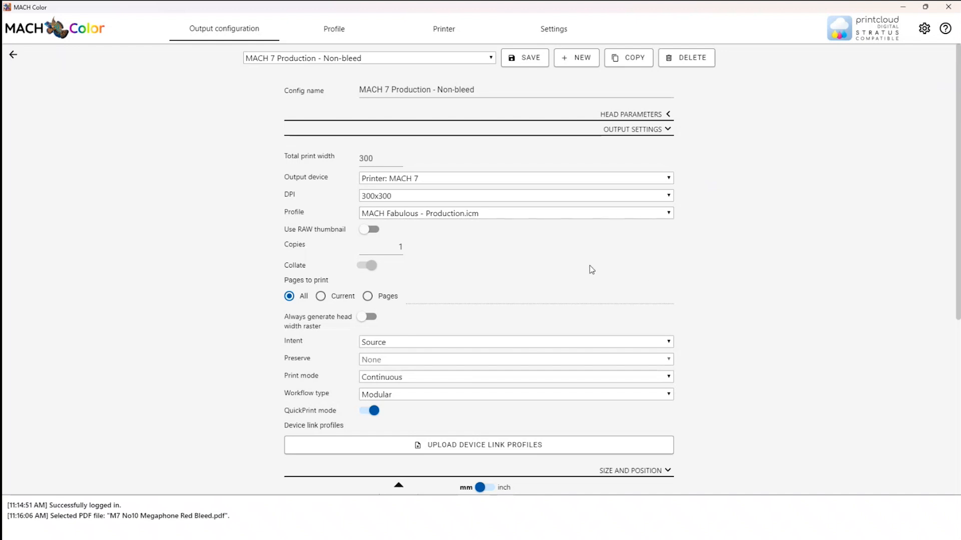
Review the size, position and ink management defaults of the MACH 7 Production - Non-bleed configuration and return to the QuickRIP view.
{"action": "scroll", "coordinate": [689, 281], "scroll_direction": "down", "scroll_amount": 2}
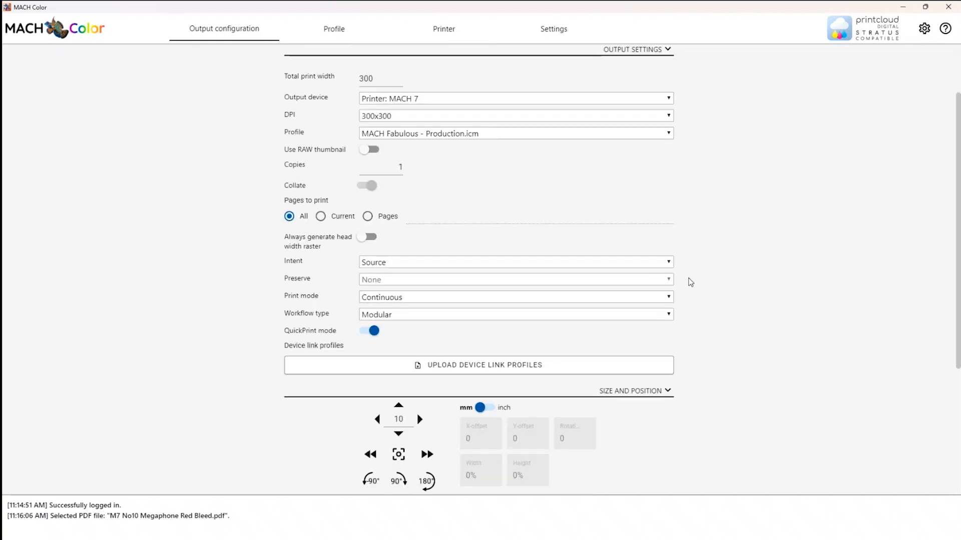
{"action": "scroll", "coordinate": [690, 282], "scroll_direction": "down", "scroll_amount": 4}
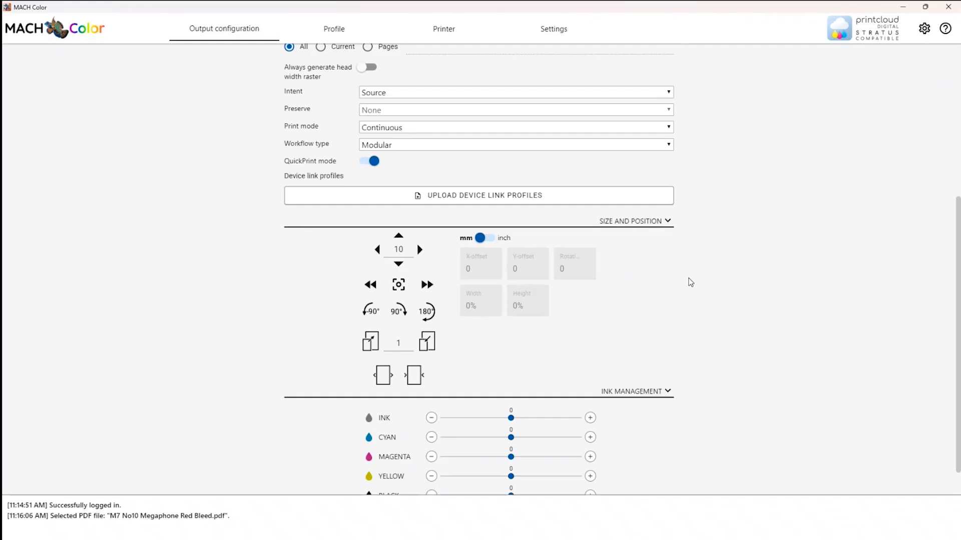
{"action": "scroll", "coordinate": [690, 282], "scroll_direction": "down", "scroll_amount": 1}
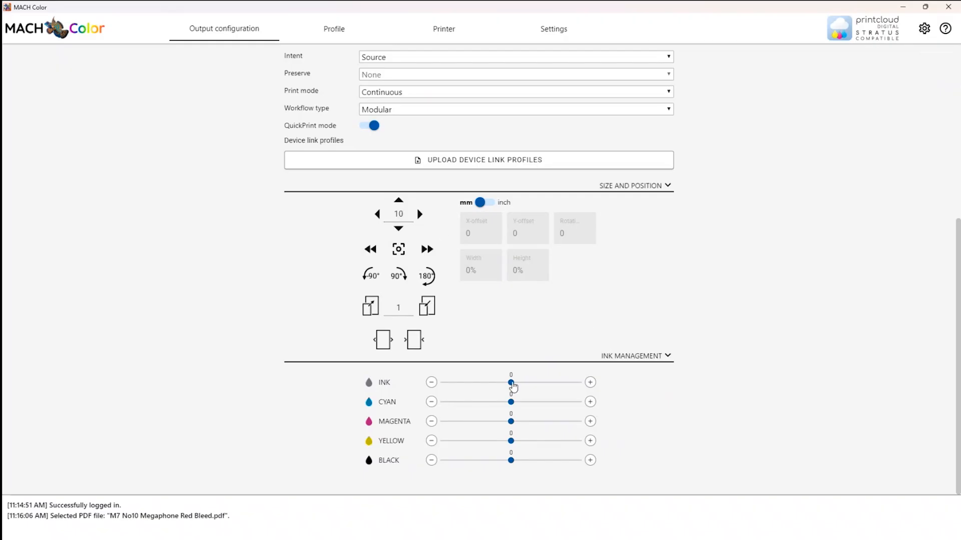
{"action": "scroll", "coordinate": [676, 320], "scroll_direction": "up", "scroll_amount": 5}
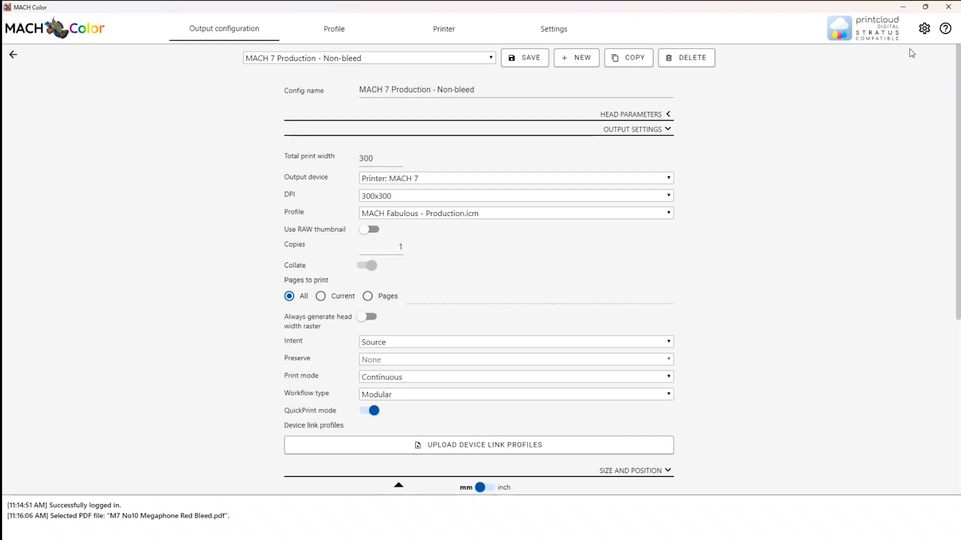
{"action": "left_click", "coordinate": [924, 29]}
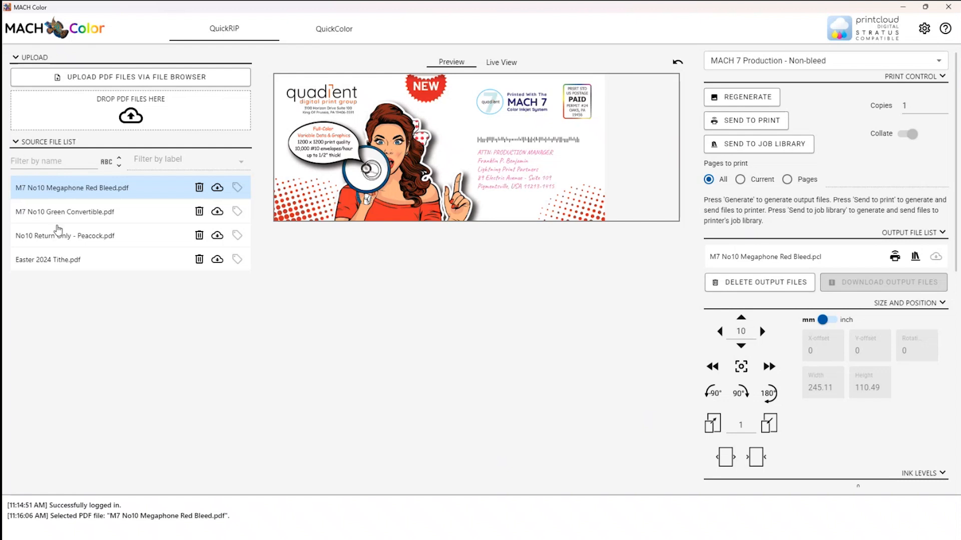
Select M7 No10 Green Convertible.pdf, try MACH 7 Production - Full Bleed, and settle on the MACH 7 Best - Non-bleed configuration.
{"action": "left_click", "coordinate": [78, 211]}
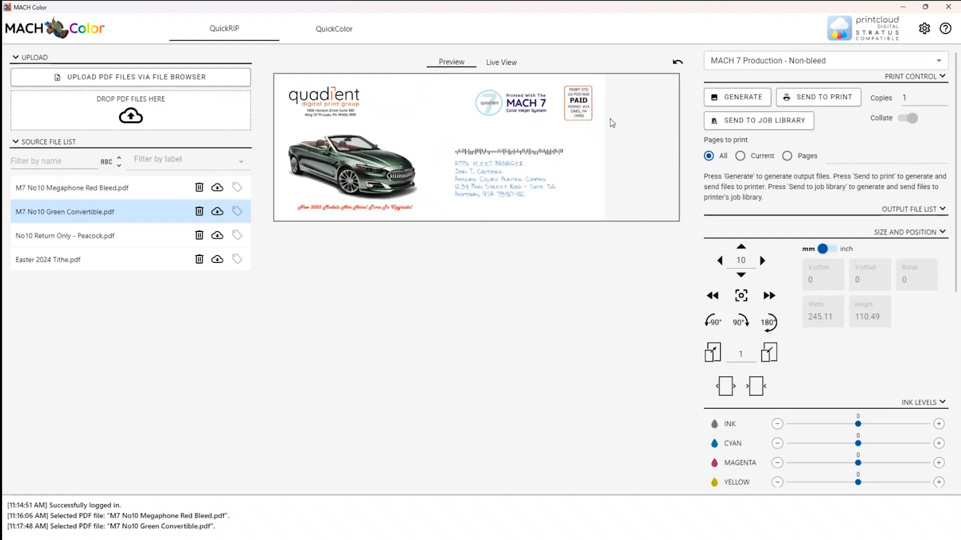
{"action": "left_click", "coordinate": [803, 62]}
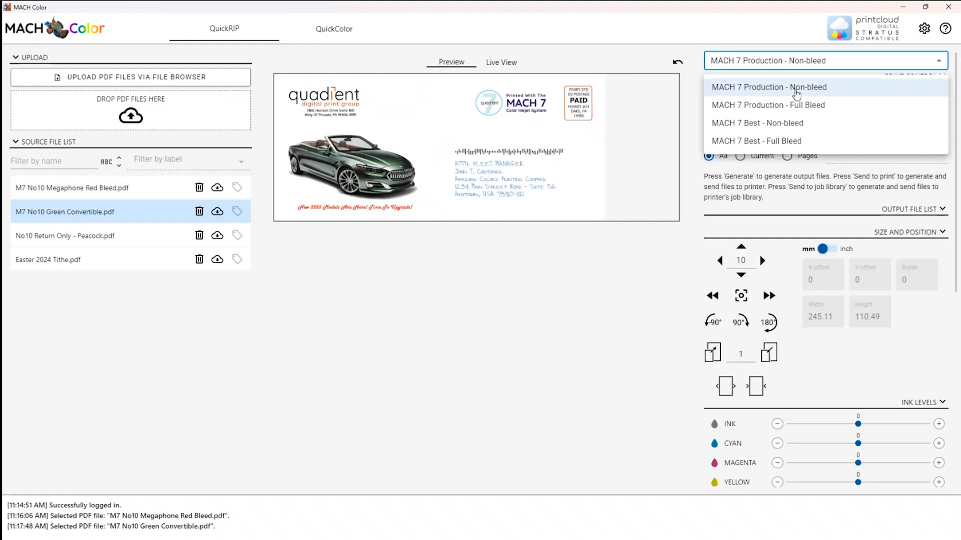
{"action": "left_click", "coordinate": [796, 106]}
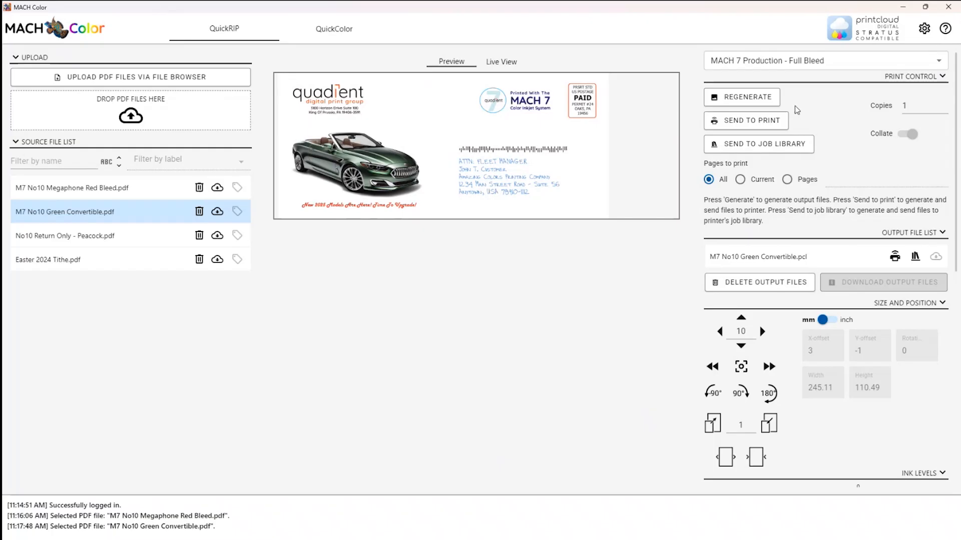
{"action": "left_click", "coordinate": [797, 61]}
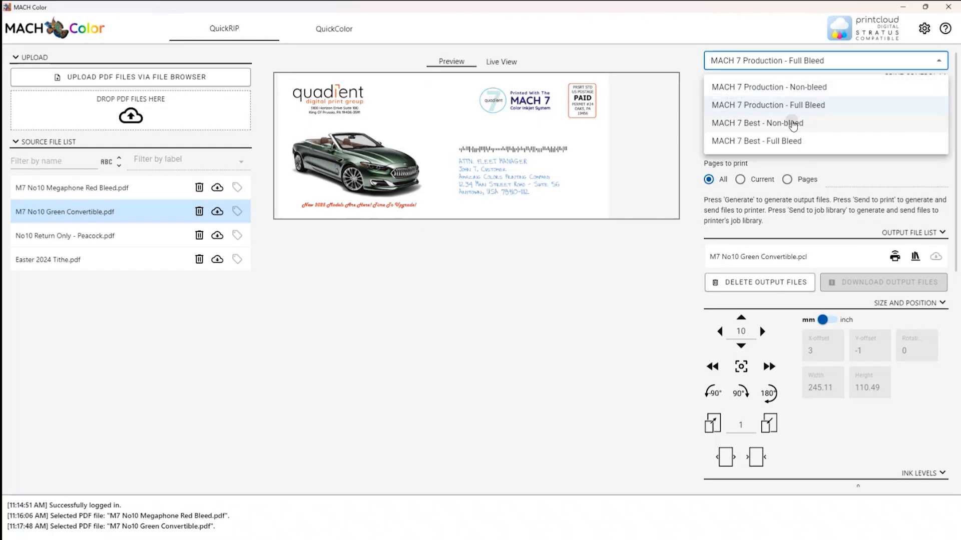
{"action": "left_click", "coordinate": [791, 125]}
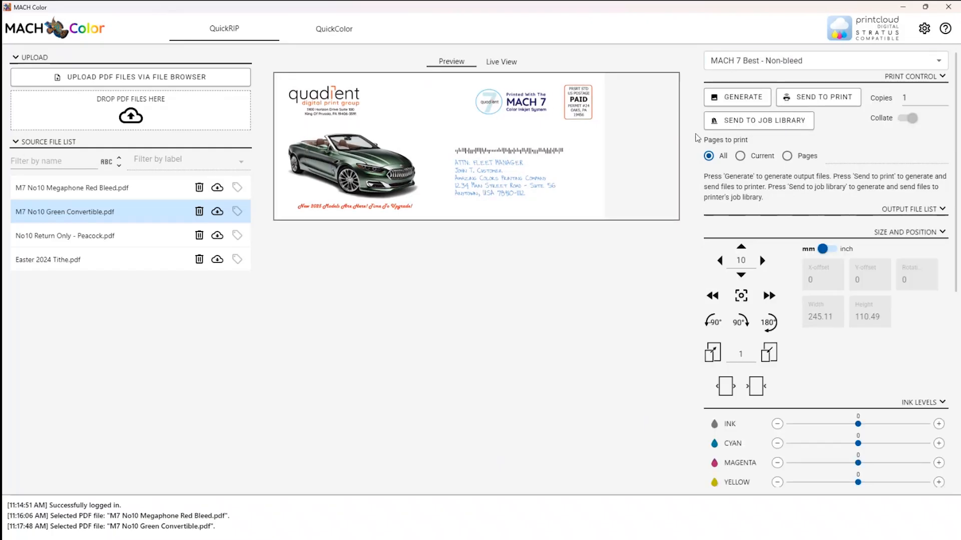
Move the convertible artwork 10 mm down and 10 mm left, and rotate it 90° clockwise.
{"action": "left_click", "coordinate": [740, 274]}
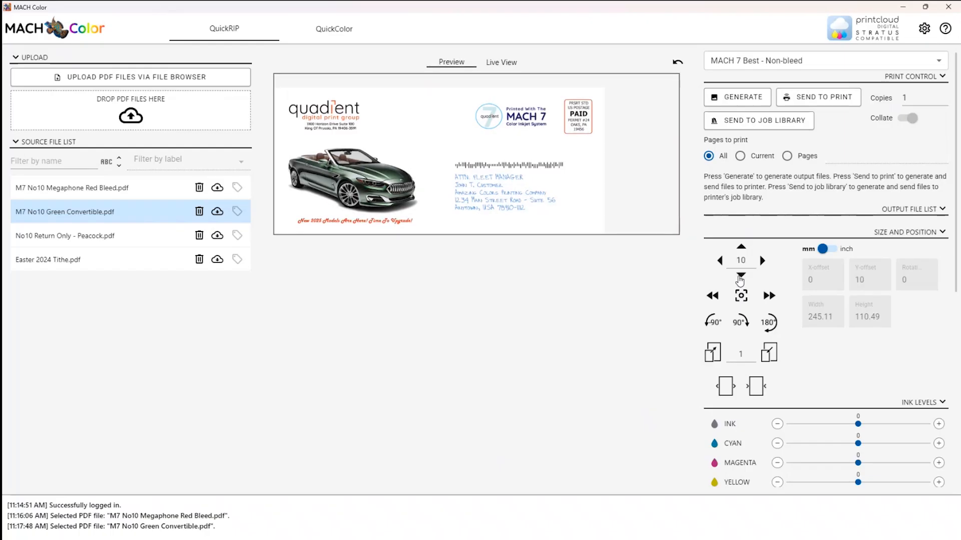
{"action": "left_click", "coordinate": [719, 260]}
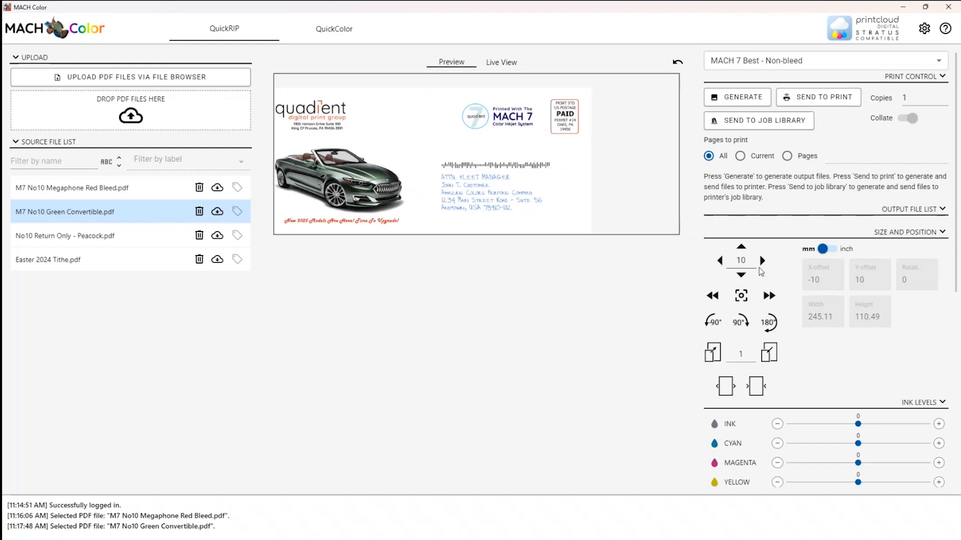
{"action": "left_click", "coordinate": [741, 321]}
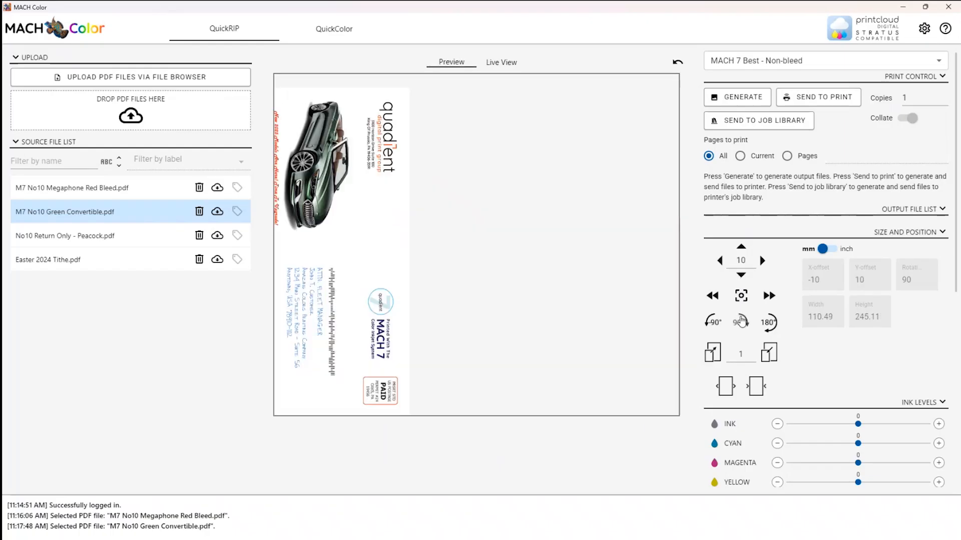
Set the overall ink level of the convertible job to -10 and look over its output settings.
{"action": "left_click", "coordinate": [778, 425]}
{"action": "scroll", "coordinate": [782, 426], "scroll_direction": "down", "scroll_amount": 4}
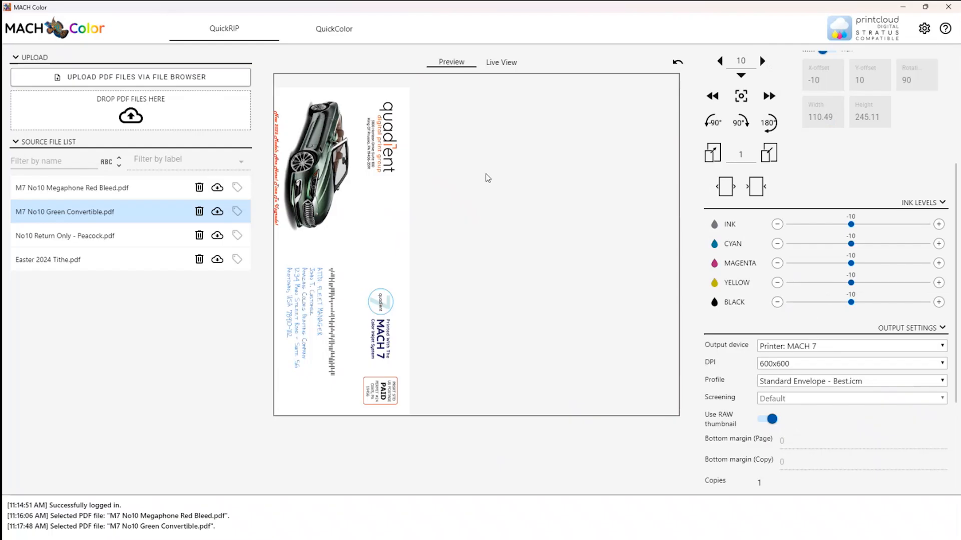
{"action": "scroll", "coordinate": [890, 321], "scroll_direction": "up", "scroll_amount": 4}
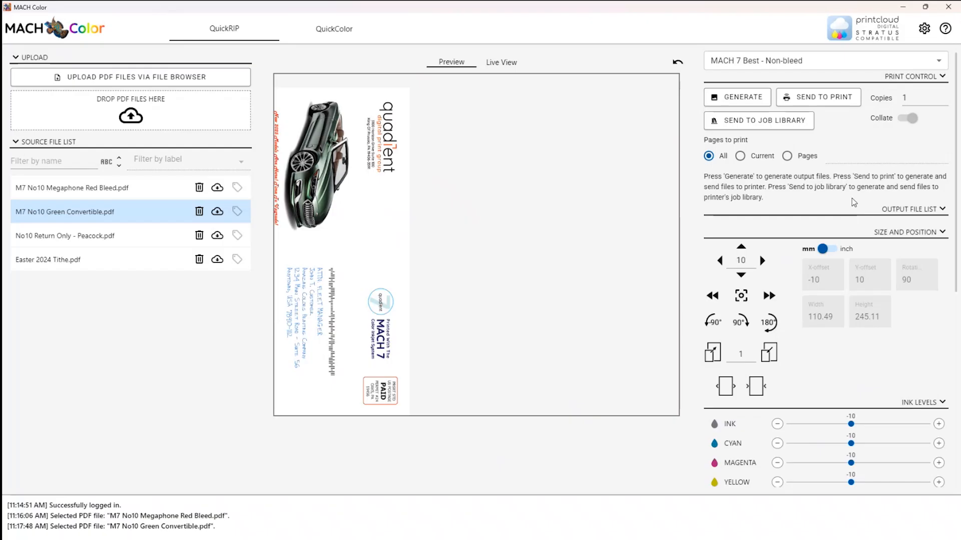
Check the position settings of M7 No10 Megaphone Red Bleed.pdf for comparison and return to M7 No10 Green Convertible.pdf.
{"action": "left_click", "coordinate": [131, 194]}
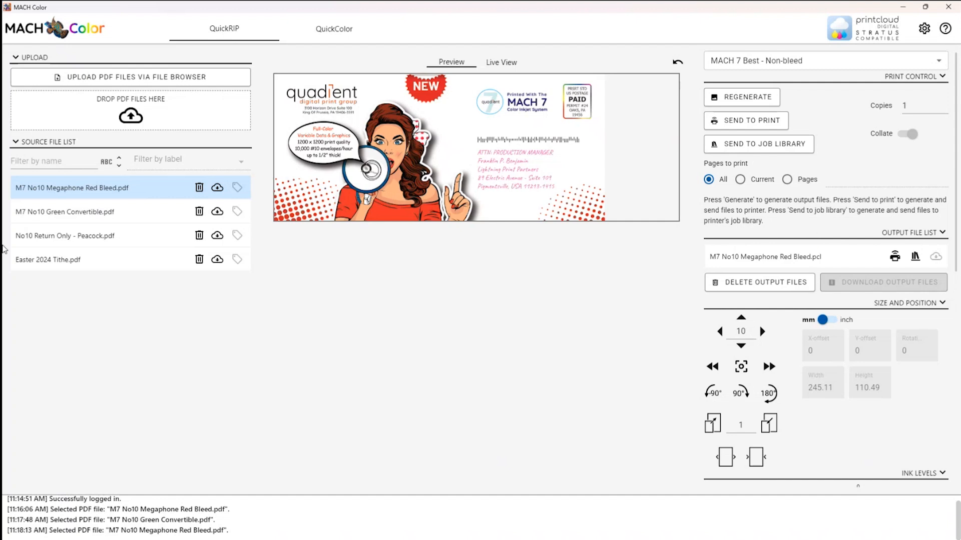
{"action": "left_click", "coordinate": [75, 215]}
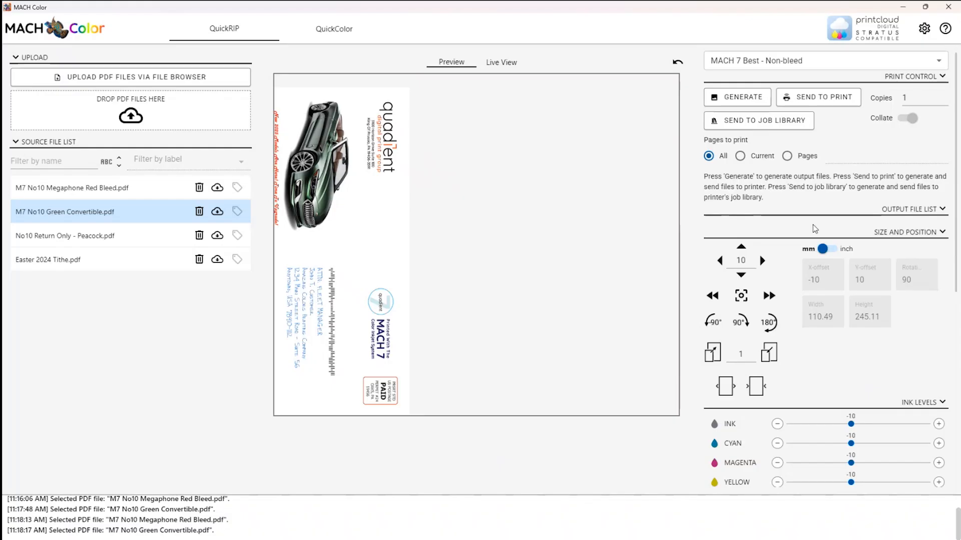
Open the MACH 7 Best - Non-bleed output configuration and examine its default output, size, position and ink settings.
{"action": "left_click", "coordinate": [922, 33]}
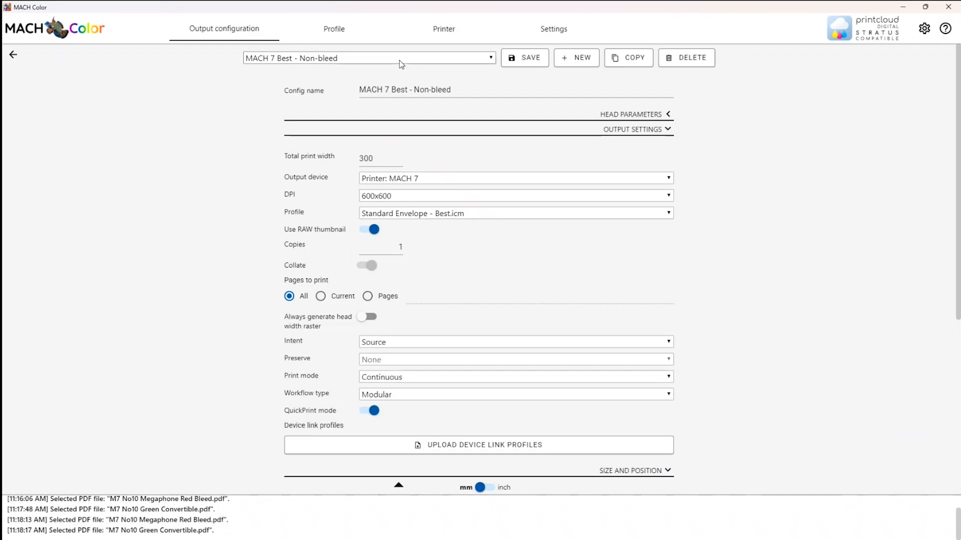
{"action": "scroll", "coordinate": [734, 328], "scroll_direction": "down", "scroll_amount": 3}
{"action": "scroll", "coordinate": [734, 329], "scroll_direction": "down", "scroll_amount": 3}
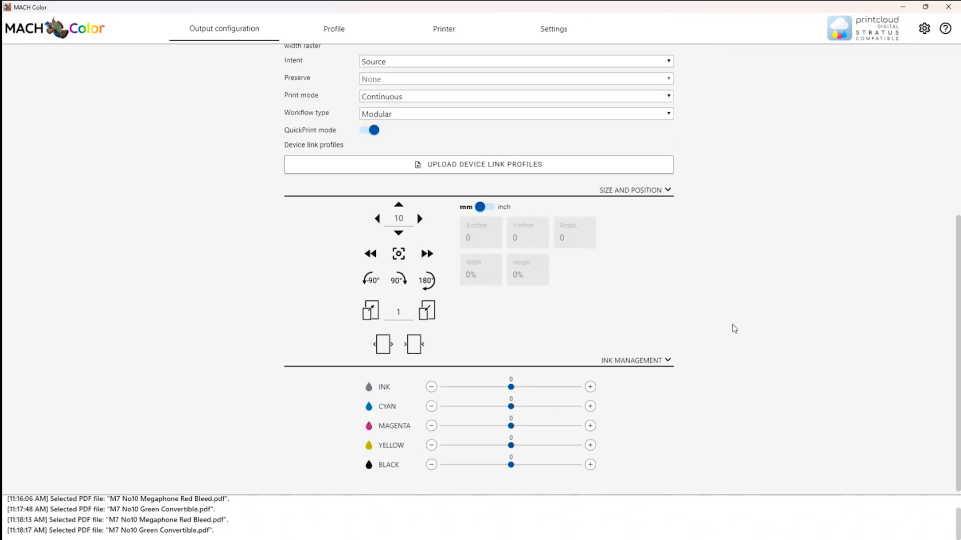
{"action": "scroll", "coordinate": [734, 326], "scroll_direction": "up", "scroll_amount": 3}
{"action": "scroll", "coordinate": [734, 325], "scroll_direction": "up", "scroll_amount": 3}
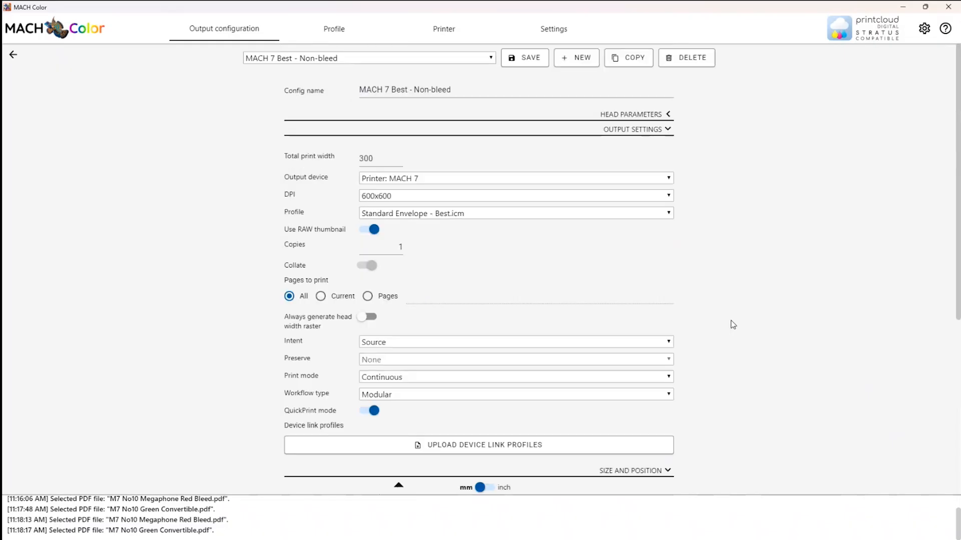
Collapse the Output Settings and Size and Position sections of the MACH 7 Best - Non-bleed configuration.
{"action": "left_click", "coordinate": [668, 130]}
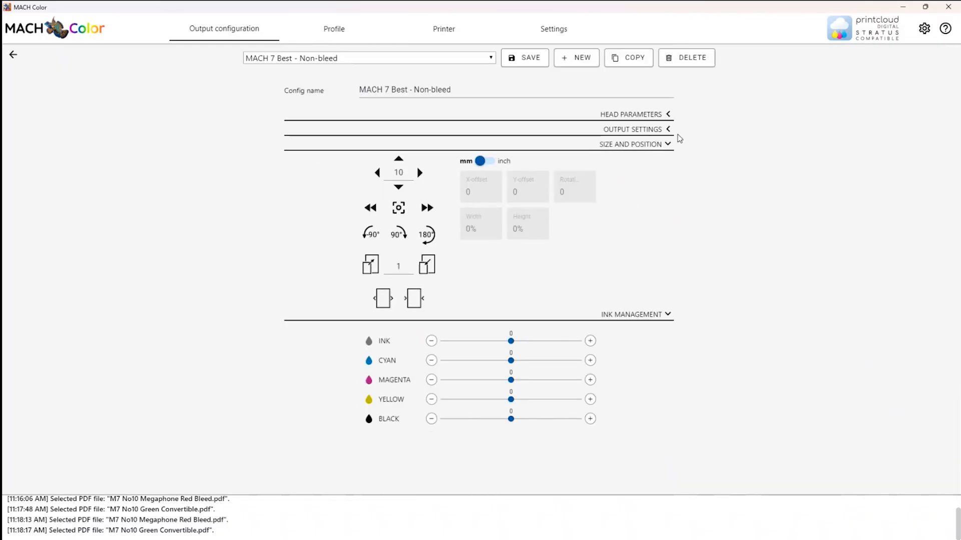
{"action": "left_click", "coordinate": [669, 145]}
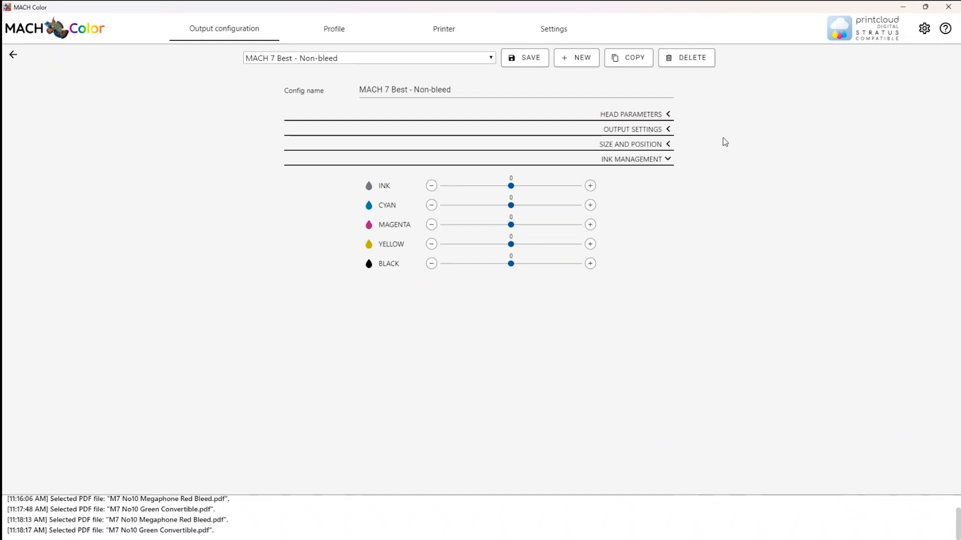
Collapse the ink management section and duplicate the MACH 7 Production - Non-bleed output configuration.
{"action": "left_click", "coordinate": [667, 161]}
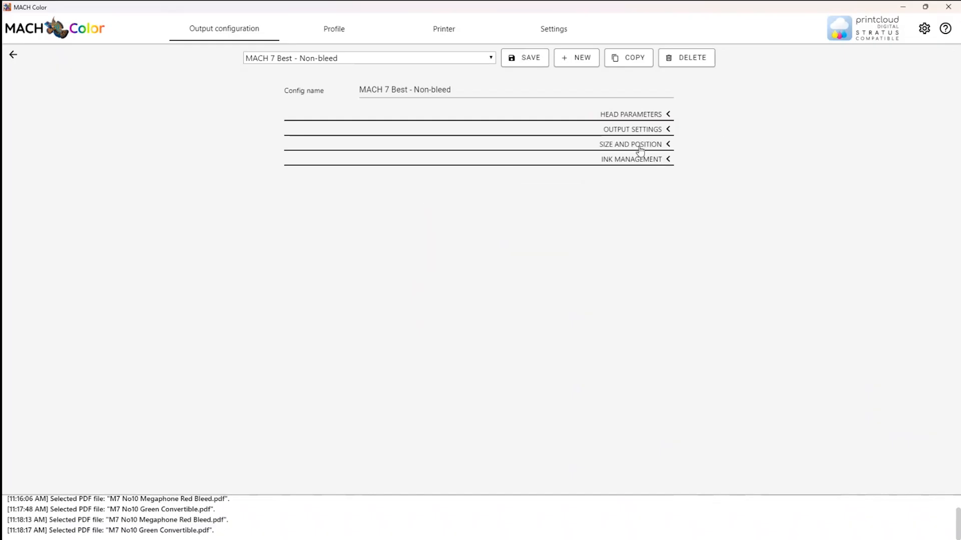
{"action": "left_click", "coordinate": [491, 58]}
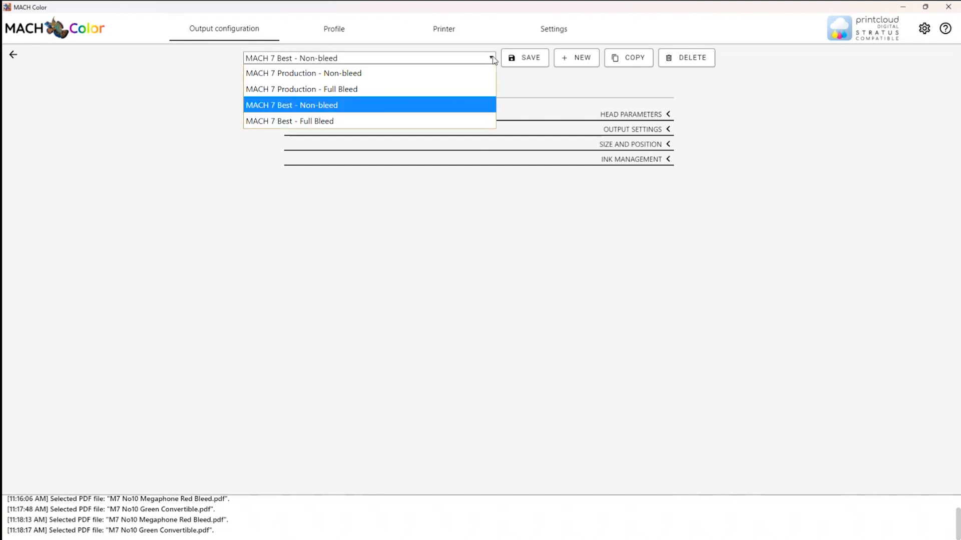
{"action": "left_click", "coordinate": [466, 74]}
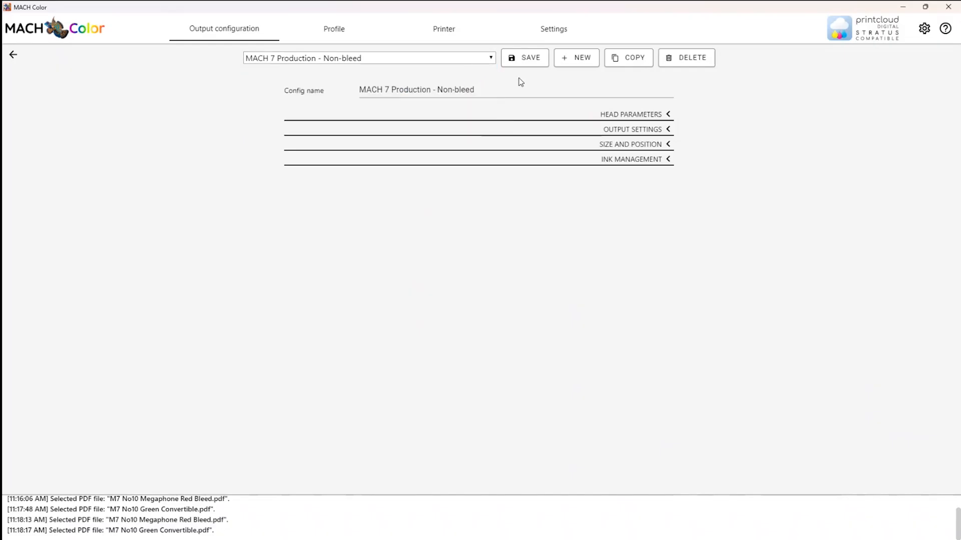
{"action": "left_click", "coordinate": [625, 63]}
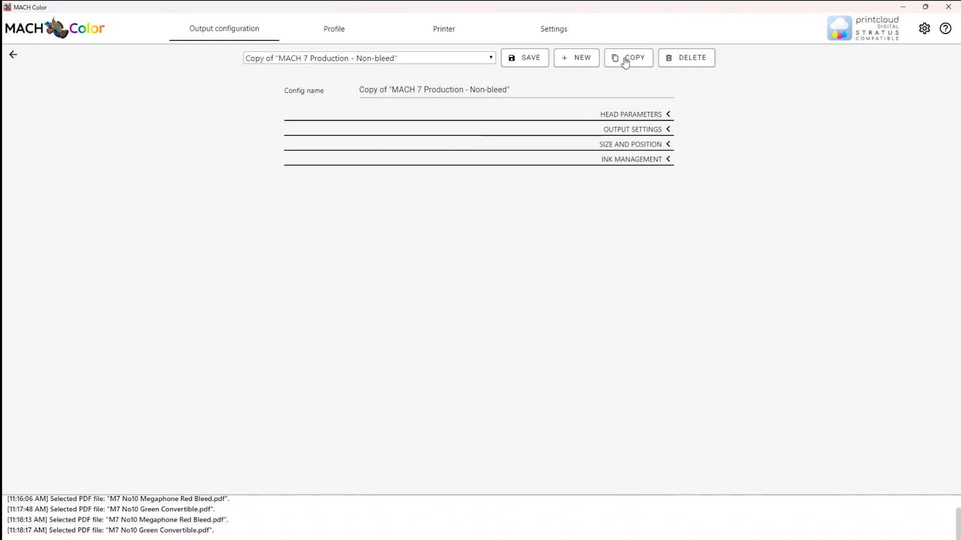
Rename the copied configuration as Mach 7 Copy 2 and save it.
{"action": "left_click_drag", "start_coordinate": [527, 92], "coordinate": [342, 95]}
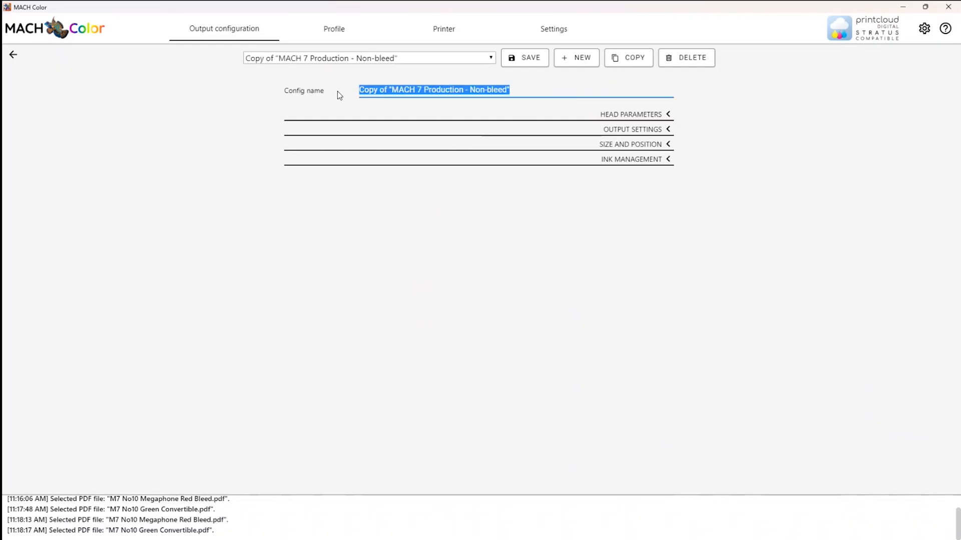
{"action": "type", "text": "Mach"}
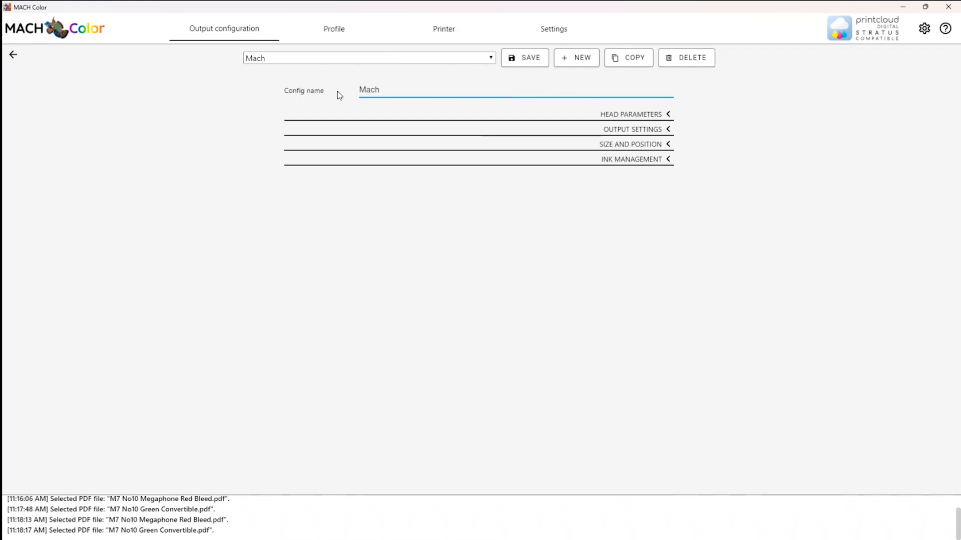
{"action": "type", "text": " 7 Copy 2"}
{"action": "left_click", "coordinate": [536, 60]}
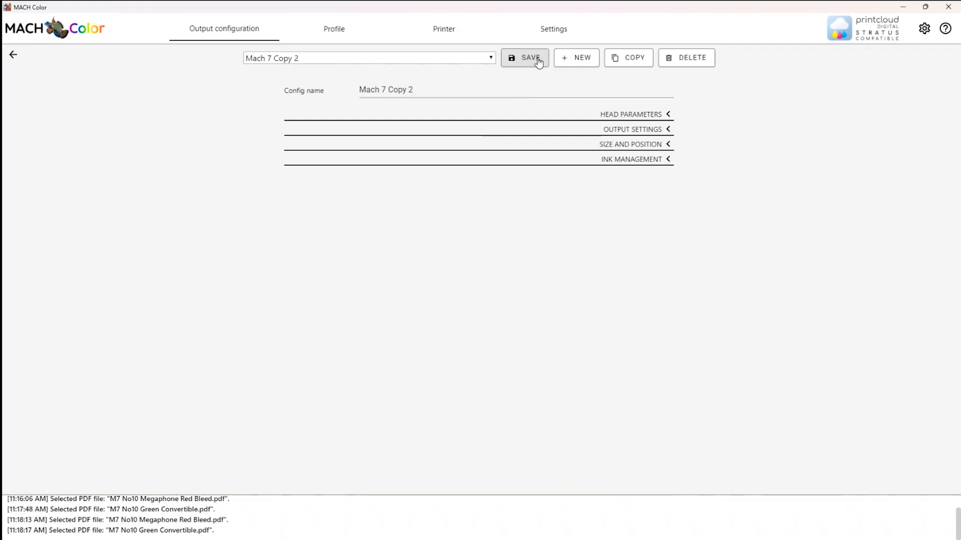
Set the color profile of the Mach 7 Copy 2 configuration to Premium Envelope - Production.icm.
{"action": "left_click", "coordinate": [667, 129]}
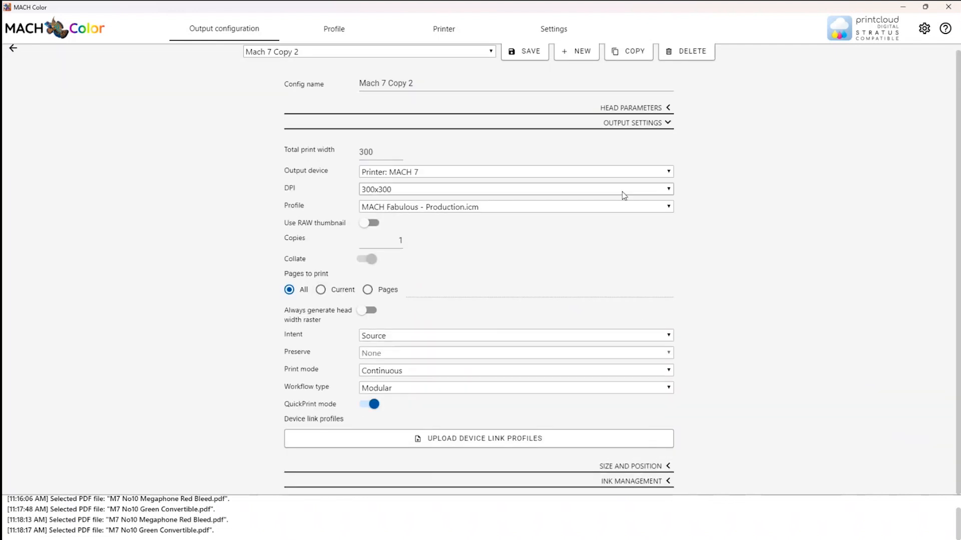
{"action": "left_click", "coordinate": [634, 207]}
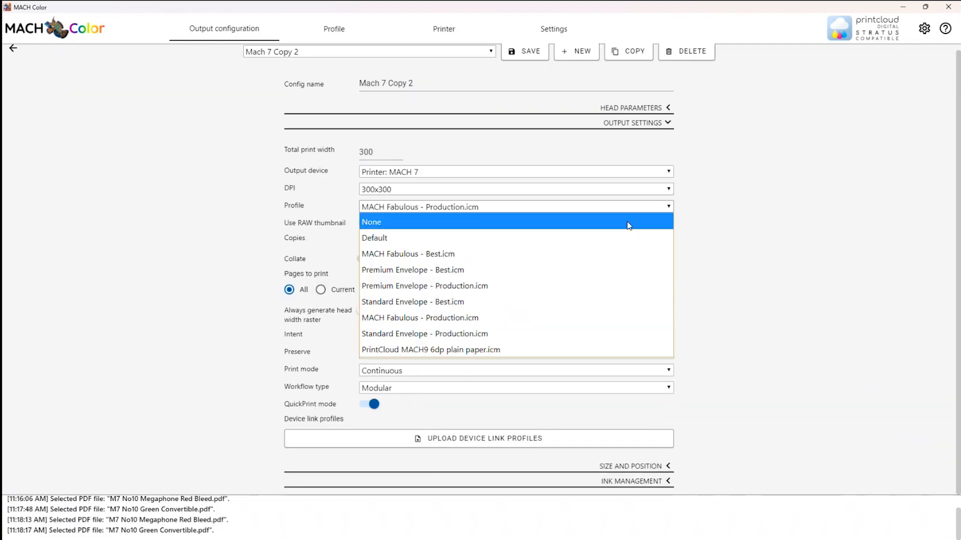
{"action": "left_click", "coordinate": [618, 285]}
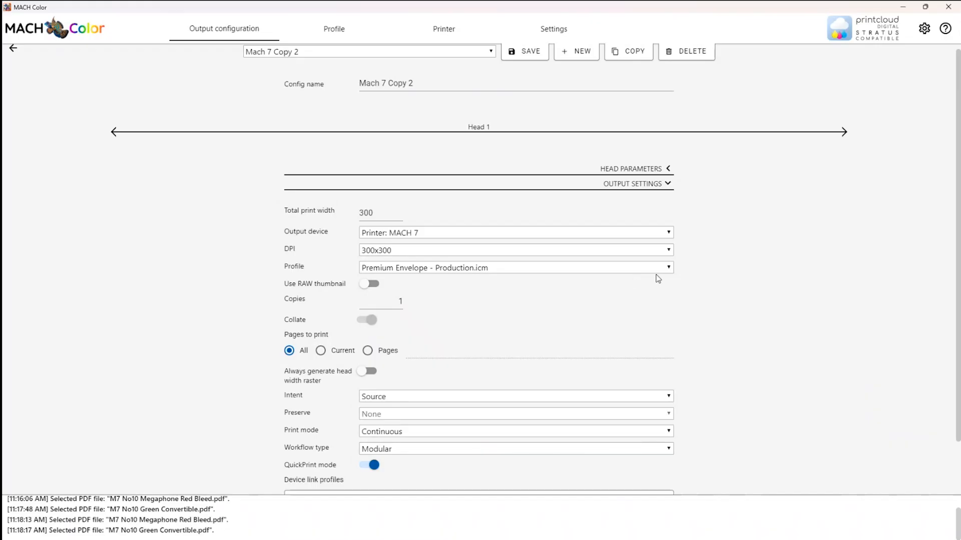
Examine the head parameters and the available DPI choices of Mach 7 Copy 2, keeping 300x300.
{"action": "left_click", "coordinate": [669, 170]}
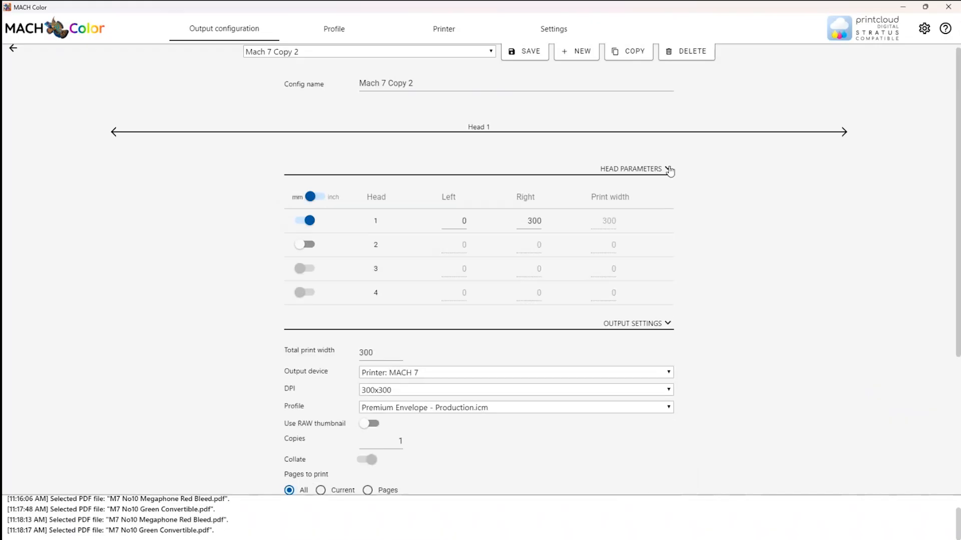
{"action": "left_click", "coordinate": [669, 170]}
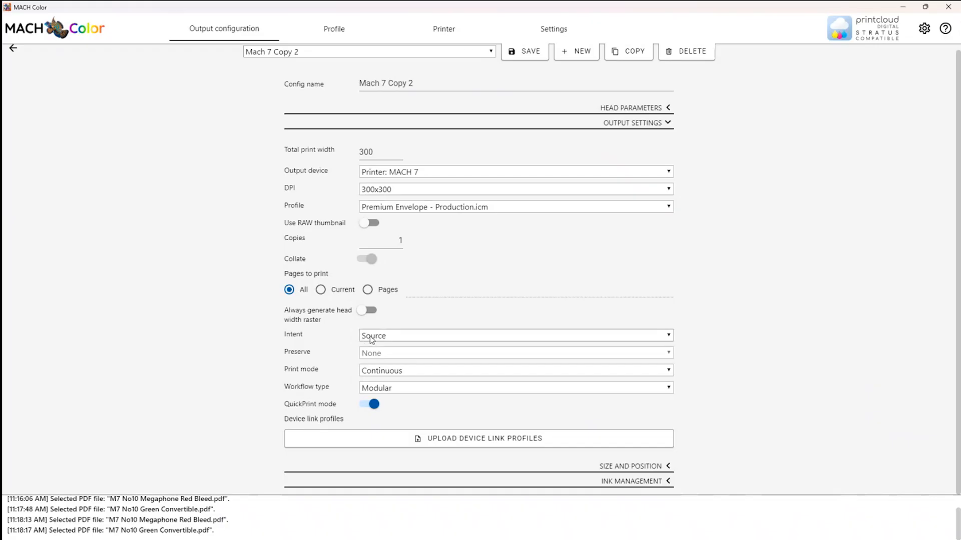
{"action": "left_click", "coordinate": [669, 193]}
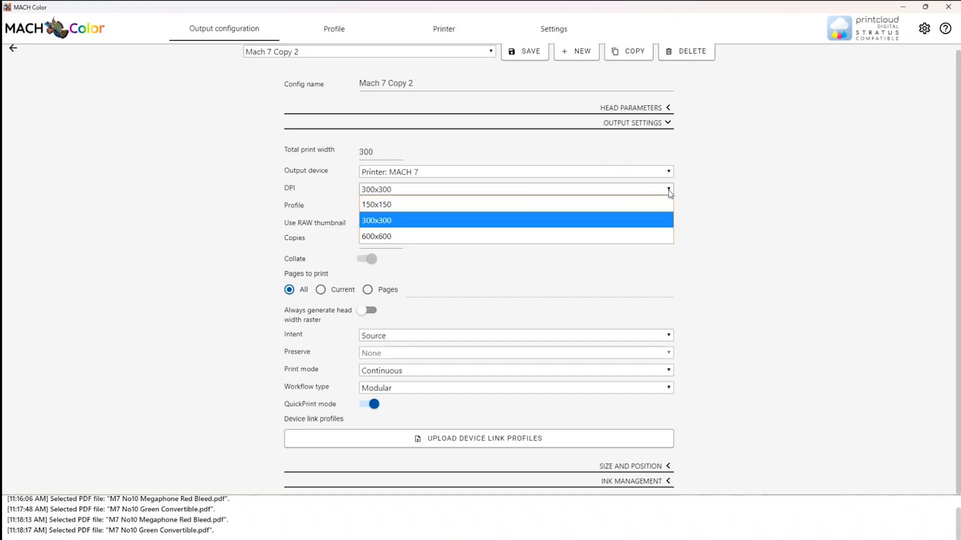
{"action": "left_click", "coordinate": [670, 193]}
{"action": "left_click", "coordinate": [669, 193]}
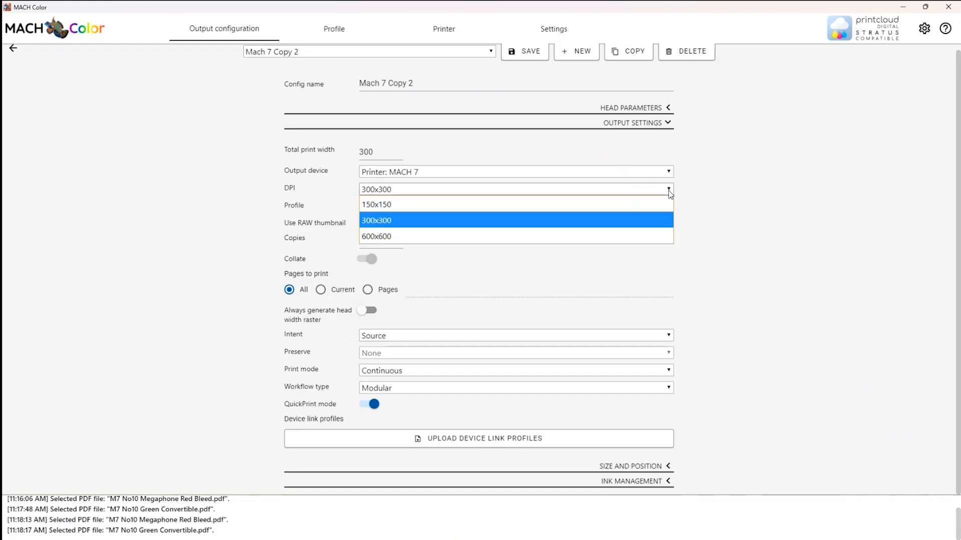
{"action": "left_click", "coordinate": [669, 220]}
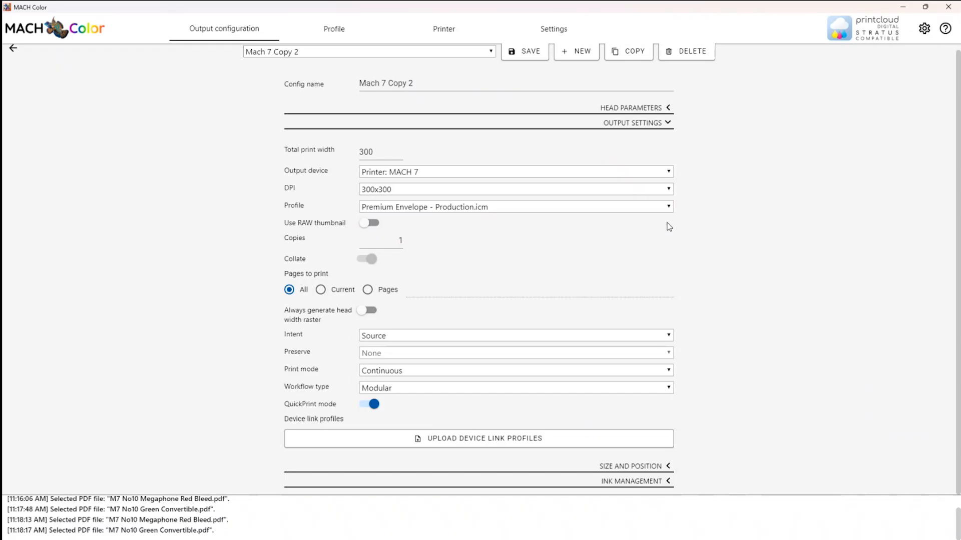
{"action": "left_click", "coordinate": [670, 193]}
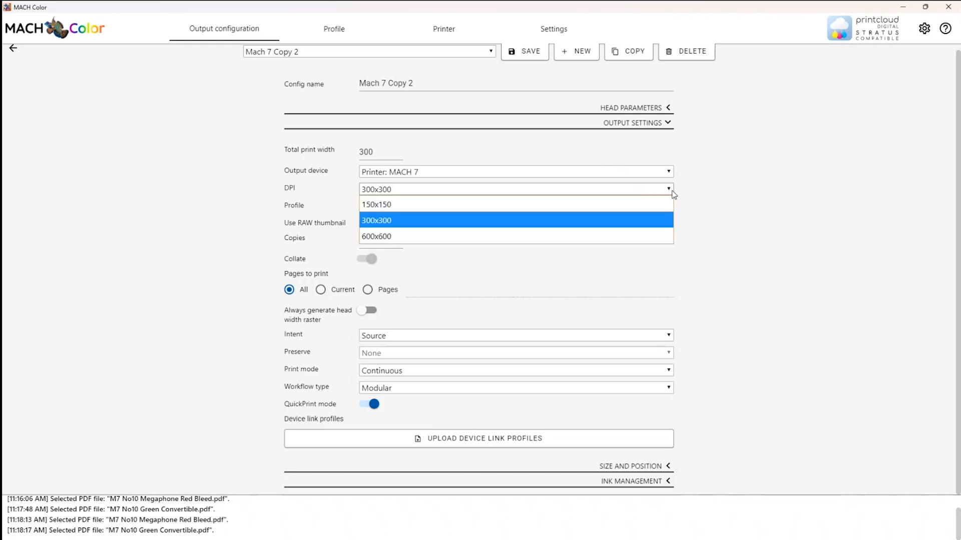
{"action": "left_click", "coordinate": [670, 221]}
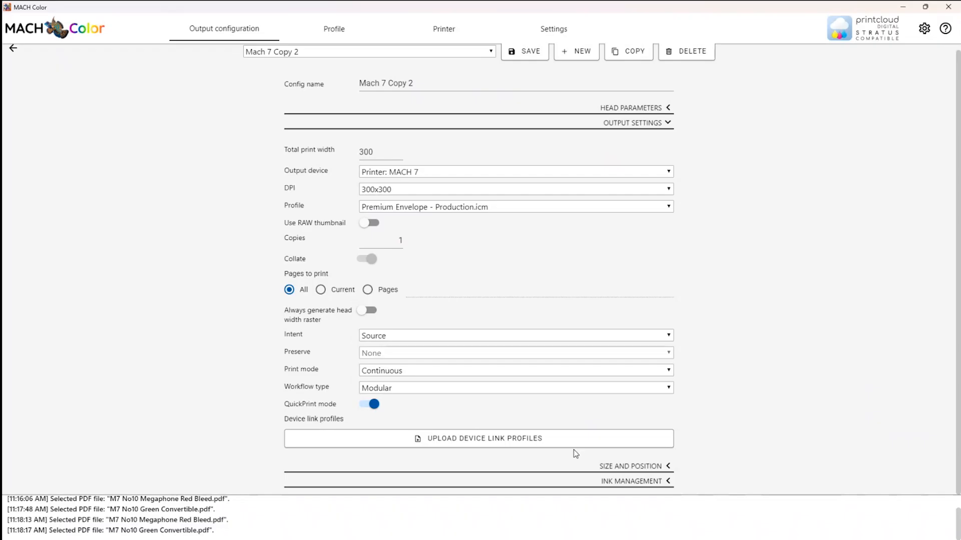
Give Mach 7 Copy 2 a default X-offset of 10 mm and a 90° rotation, and save the configuration.
{"action": "left_click", "coordinate": [665, 466]}
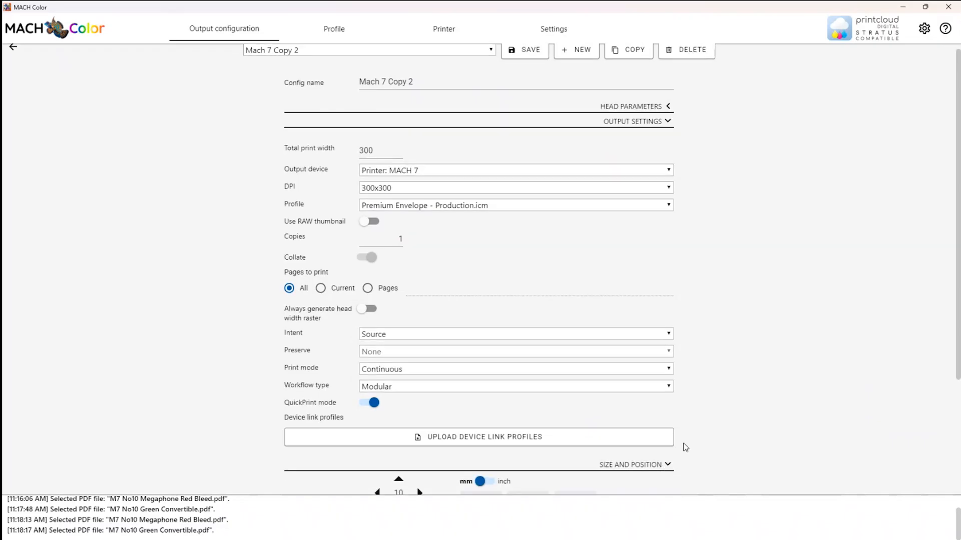
{"action": "scroll", "coordinate": [685, 440], "scroll_direction": "down", "scroll_amount": 3}
{"action": "left_click", "coordinate": [420, 344]}
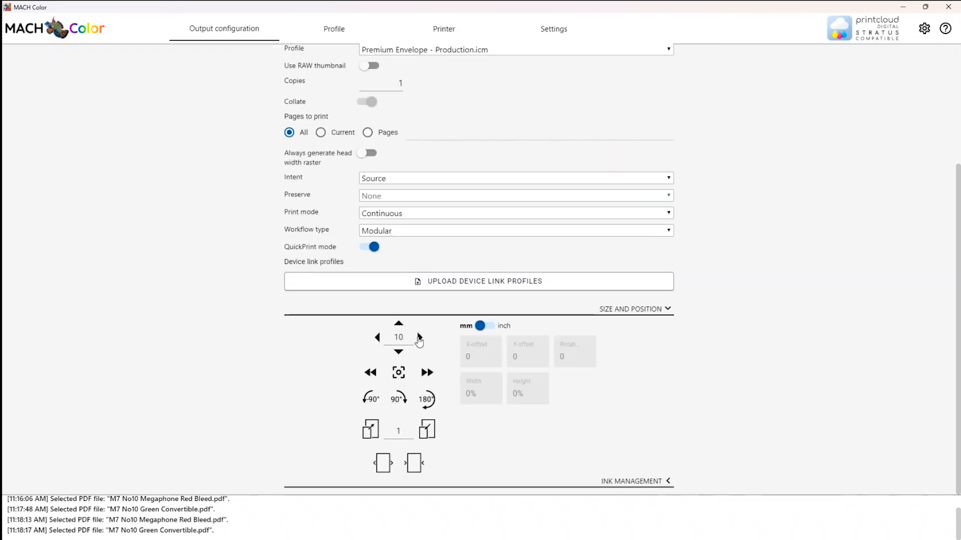
{"action": "scroll", "coordinate": [421, 352], "scroll_direction": "up", "scroll_amount": 1}
{"action": "left_click", "coordinate": [399, 459]}
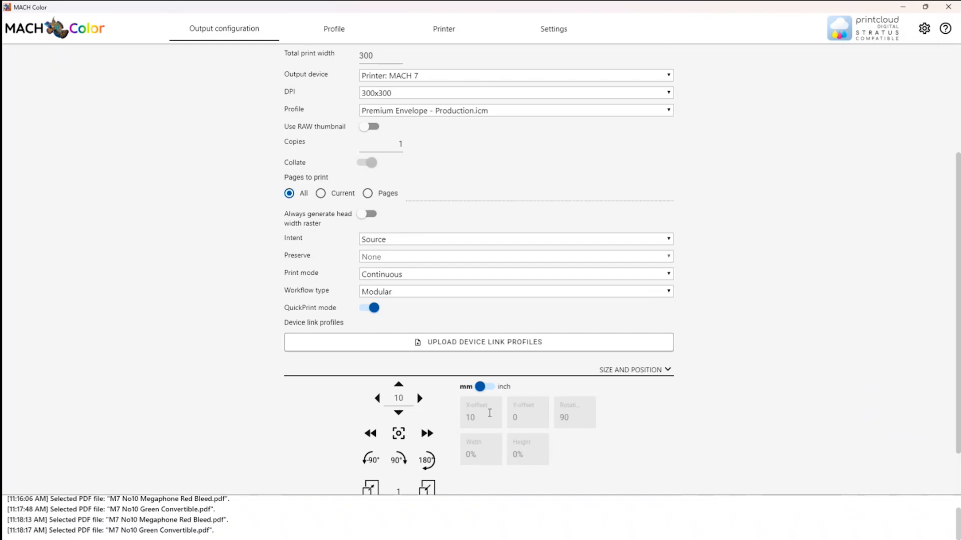
{"action": "scroll", "coordinate": [654, 409], "scroll_direction": "down", "scroll_amount": 1}
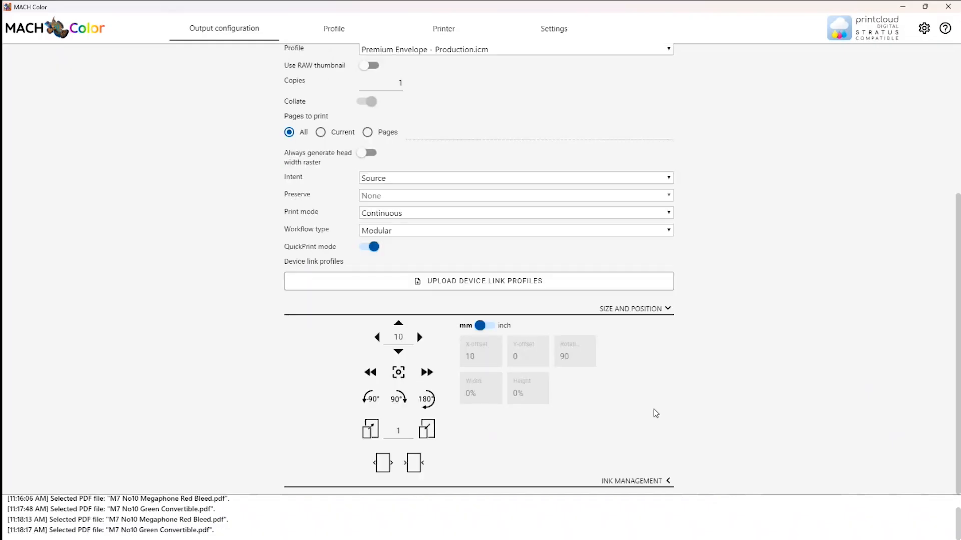
{"action": "scroll", "coordinate": [653, 409], "scroll_direction": "up", "scroll_amount": 4}
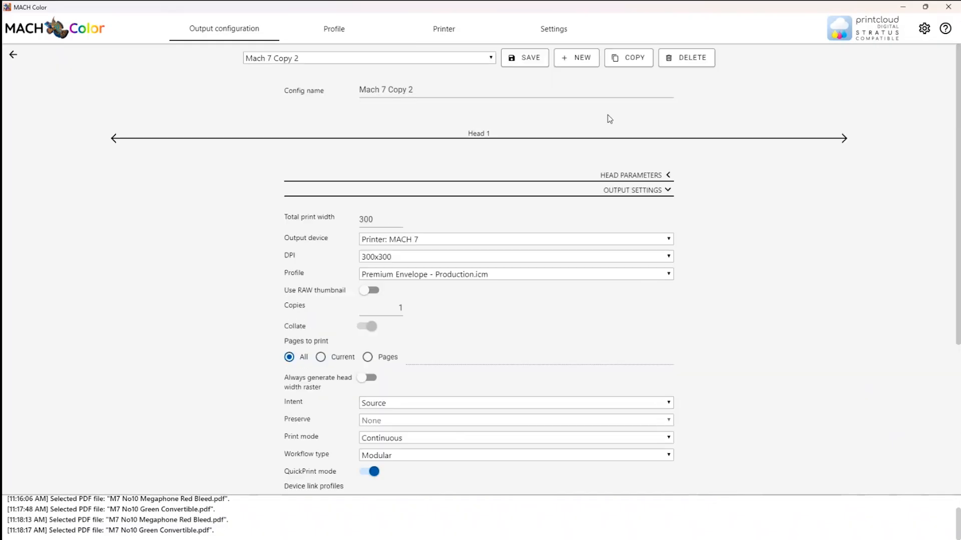
{"action": "left_click", "coordinate": [527, 62]}
View the MACH 7 Production - Non-bleed configuration for comparison and return to the QuickRIP view.
{"action": "left_click", "coordinate": [491, 59]}
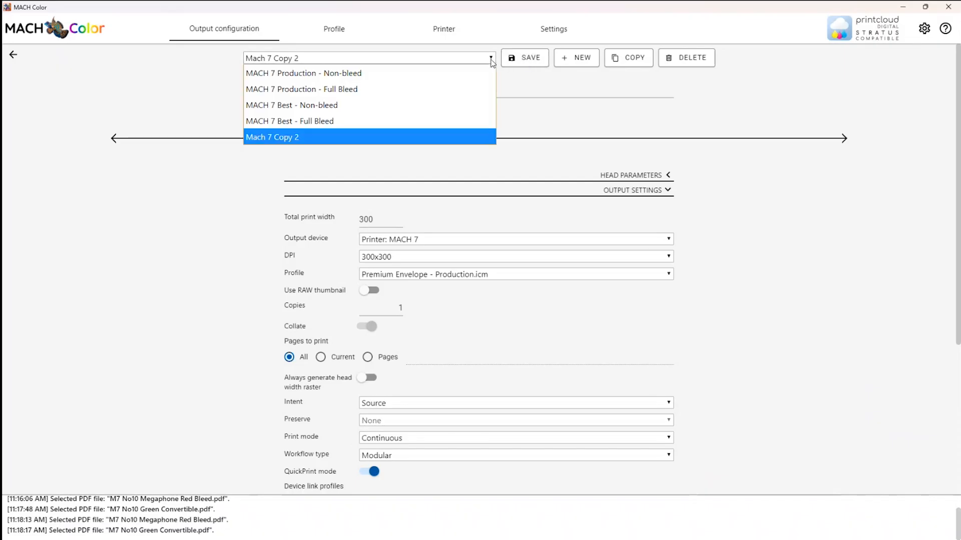
{"action": "left_click", "coordinate": [450, 74]}
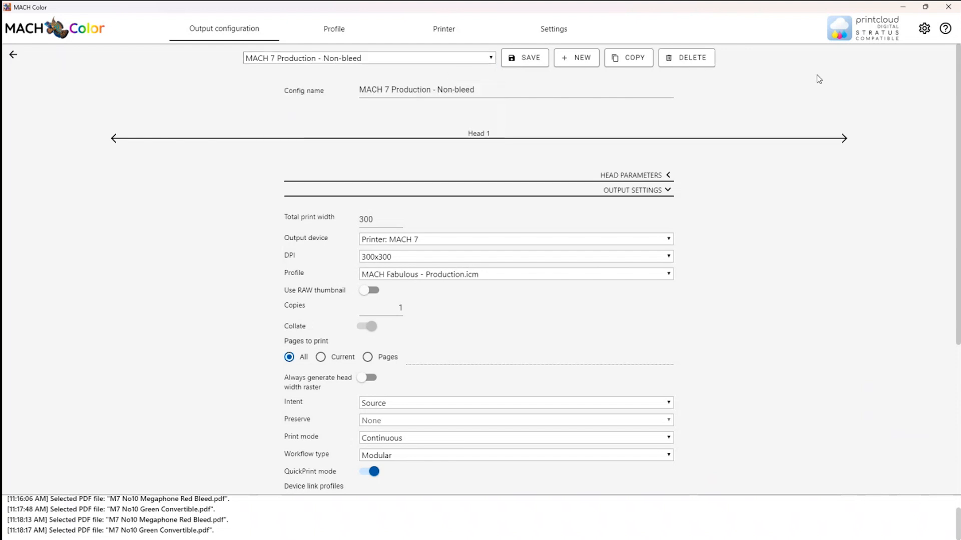
{"action": "left_click", "coordinate": [924, 29]}
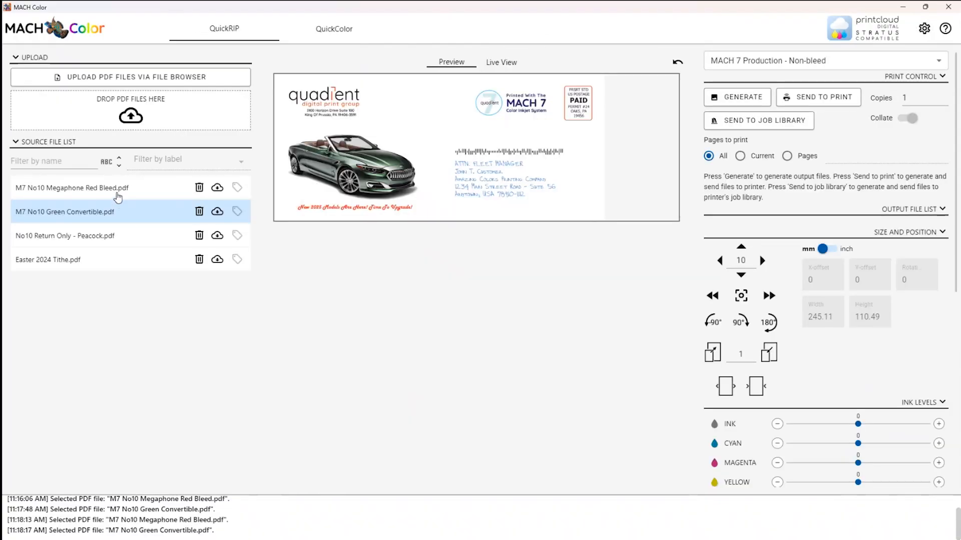
Select M7 No10 Green Convertible.pdf and switch its output configuration to MACH 7 Best - Non-bleed.
{"action": "left_click", "coordinate": [118, 193]}
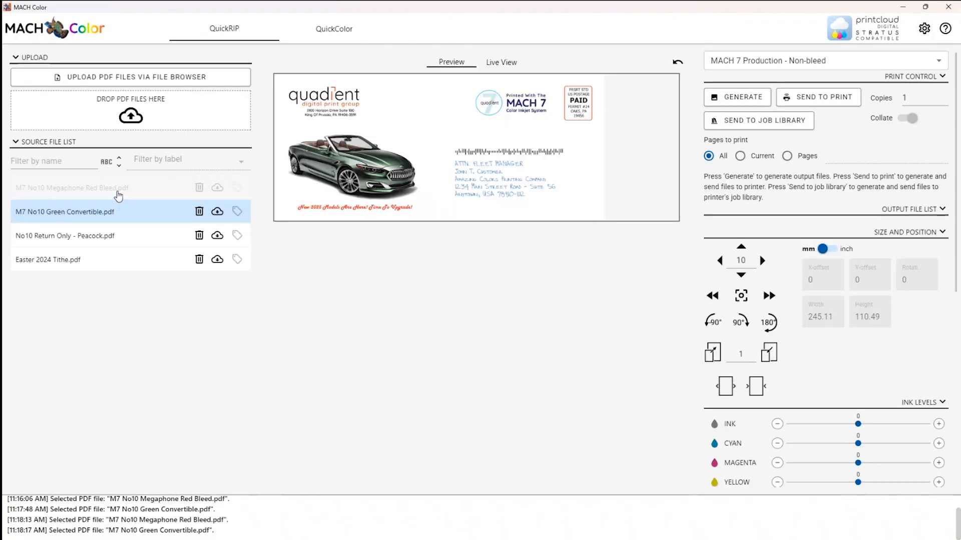
{"action": "left_click", "coordinate": [114, 216]}
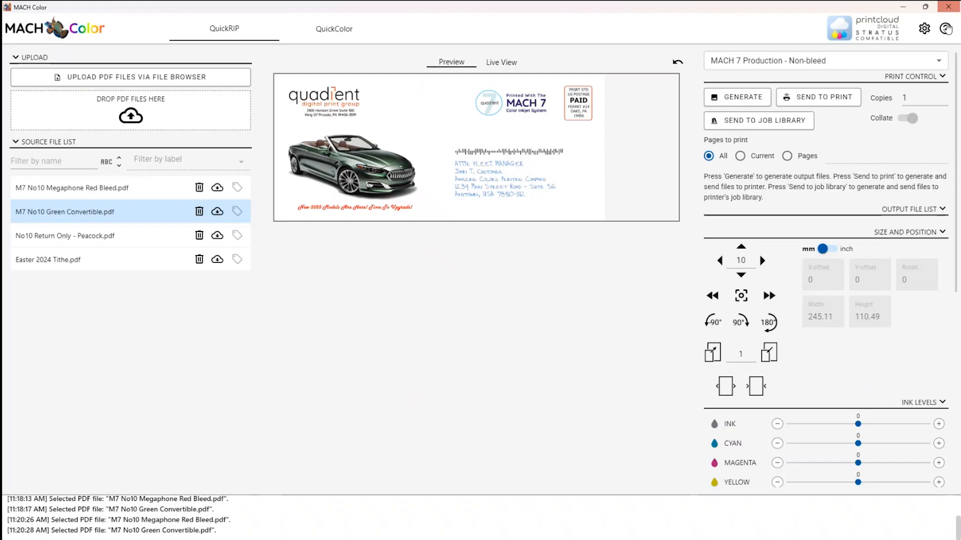
{"action": "left_click", "coordinate": [861, 60]}
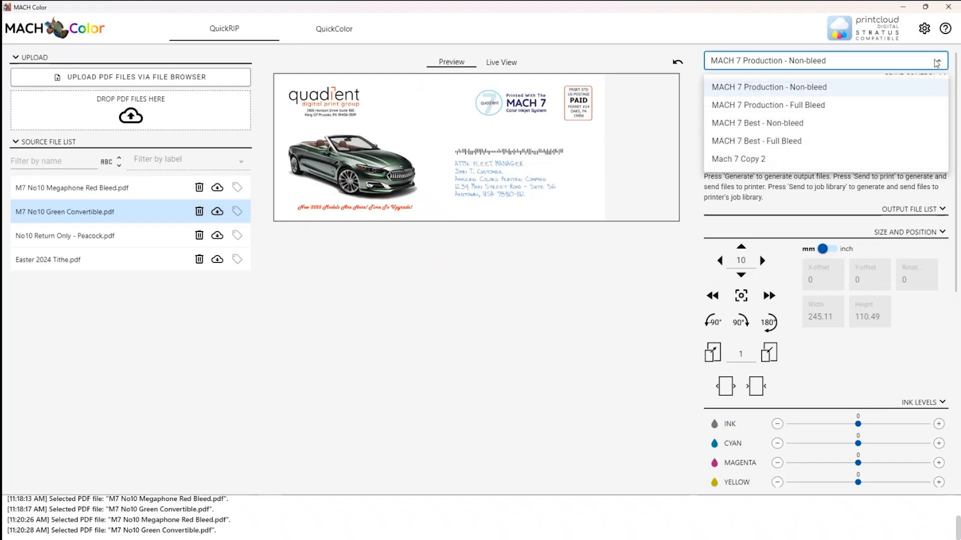
{"action": "left_click", "coordinate": [863, 125]}
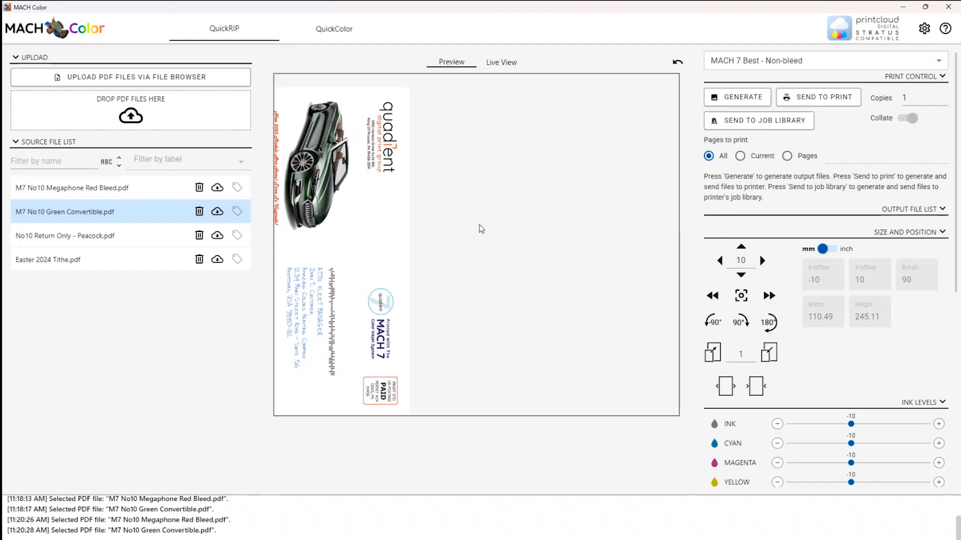
Check No10 Return Only - Peacock.pdf under MACH 7 Best - Non-bleed for comparison and return to M7 No10 Green Convertible.pdf.
{"action": "left_click", "coordinate": [139, 242]}
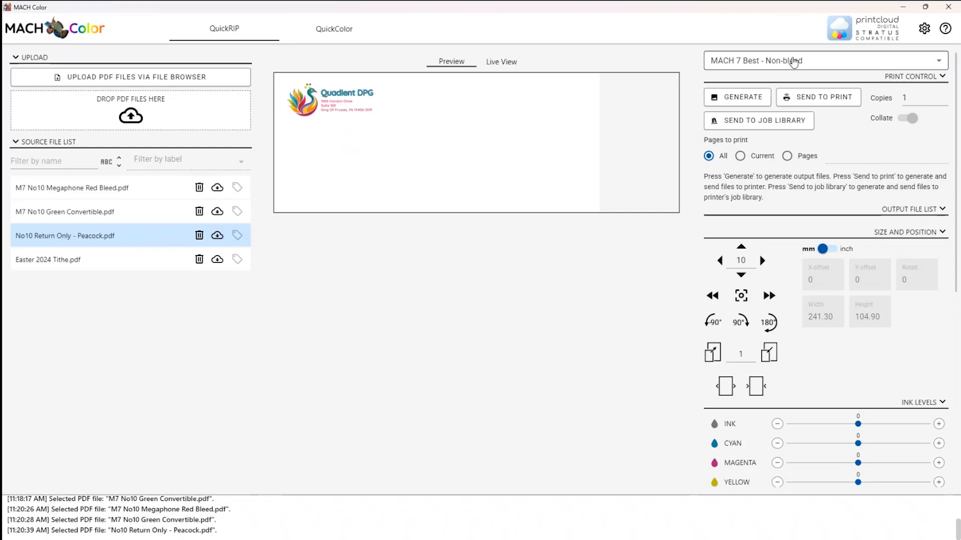
{"action": "left_click", "coordinate": [942, 64]}
{"action": "left_click", "coordinate": [893, 123]}
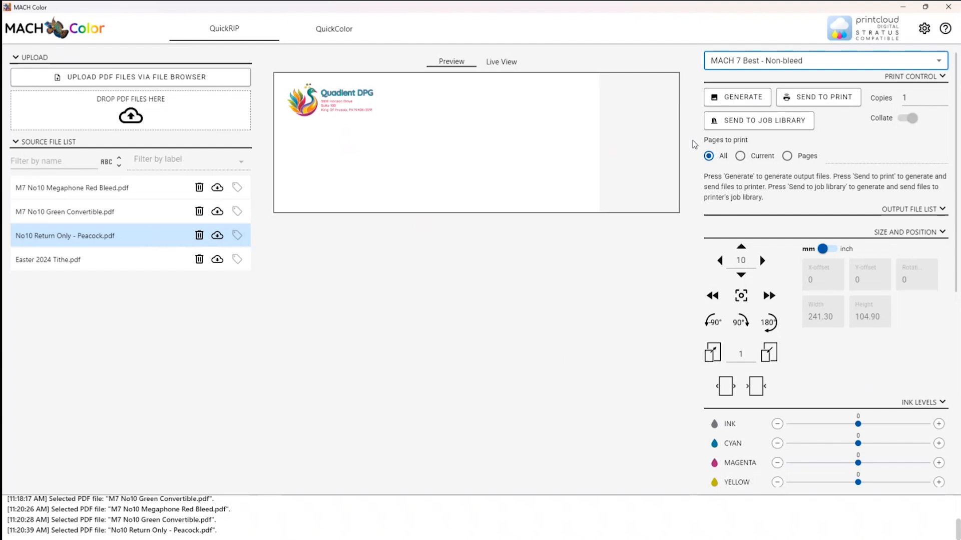
{"action": "left_click", "coordinate": [139, 219]}
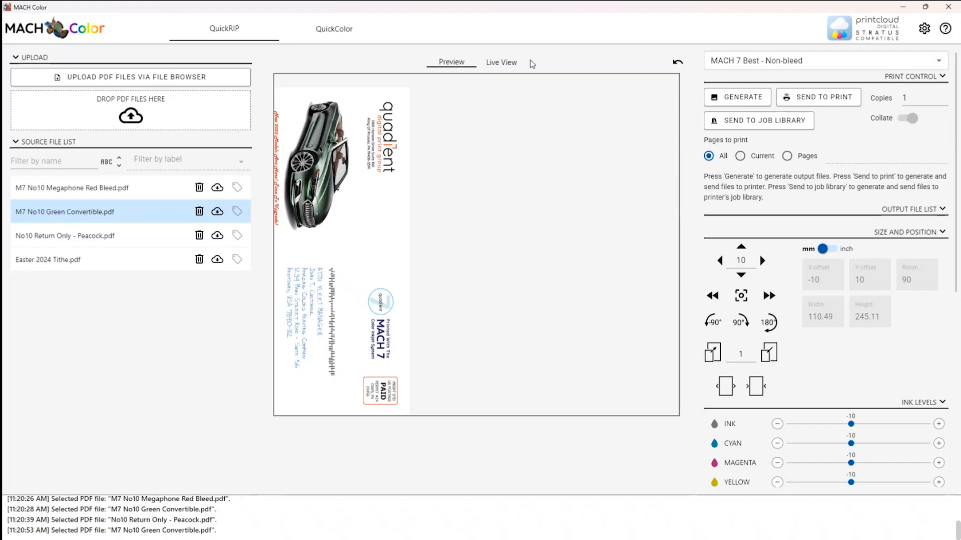
Show the convertible job in Live View and lower its overall ink level to -50.
{"action": "left_click", "coordinate": [509, 64]}
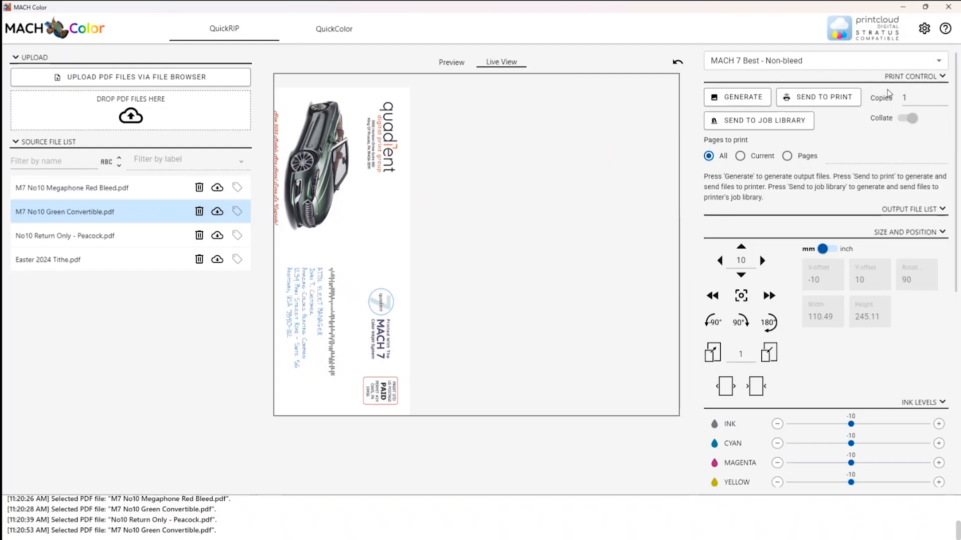
{"action": "scroll", "coordinate": [933, 261], "scroll_direction": "down", "scroll_amount": 3}
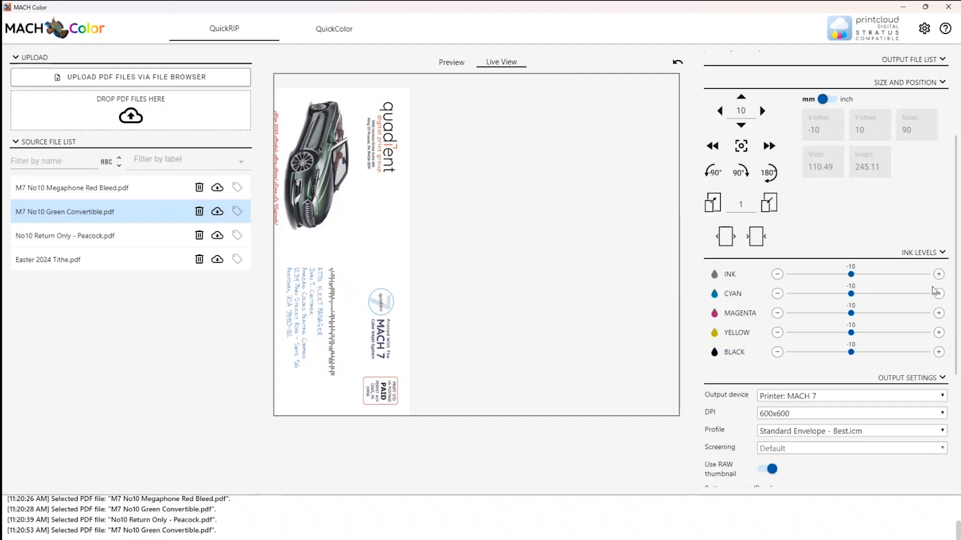
{"action": "left_click", "coordinate": [777, 274]}
{"action": "left_click", "coordinate": [777, 274]}
{"action": "left_click", "coordinate": [777, 275]}
{"action": "left_click", "coordinate": [777, 274]}
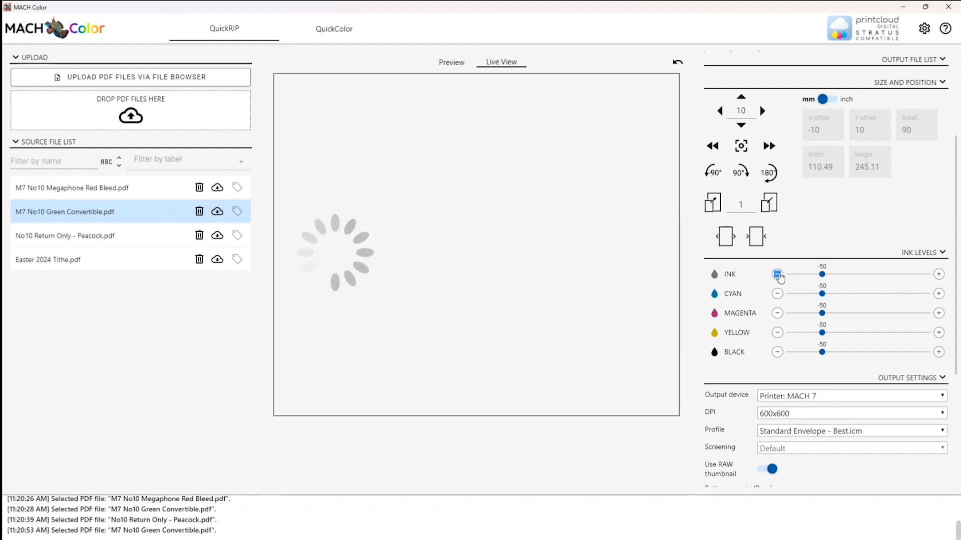
Lower the convertible job's overall ink level to -70, then try cyan at 48 and reduce it to -16.
{"action": "left_click", "coordinate": [777, 274]}
{"action": "left_click", "coordinate": [777, 274]}
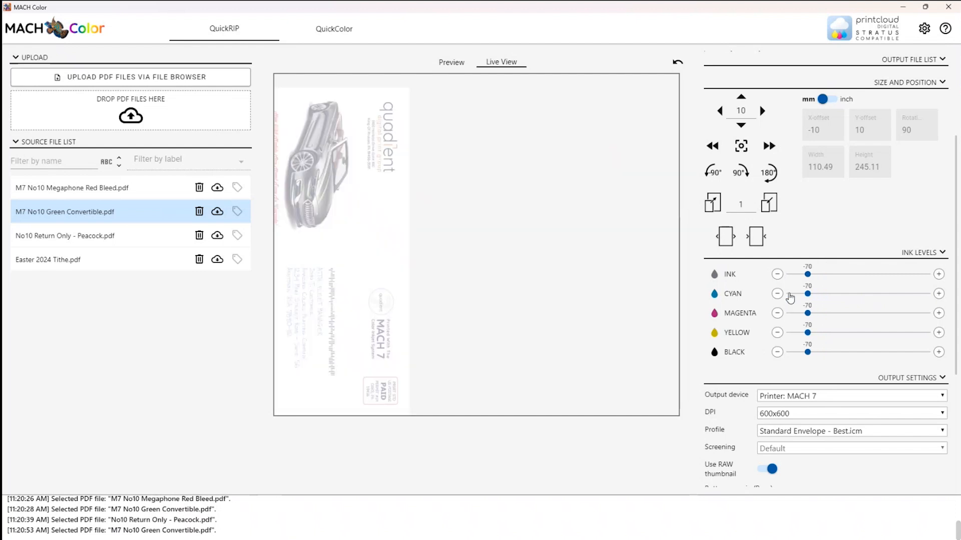
{"action": "mouse_move", "coordinate": [807, 295]}
{"action": "left_mouse_down"}
{"action": "mouse_move", "coordinate": [862, 296]}
{"action": "mouse_move", "coordinate": [894, 321]}
{"action": "left_mouse_up"}
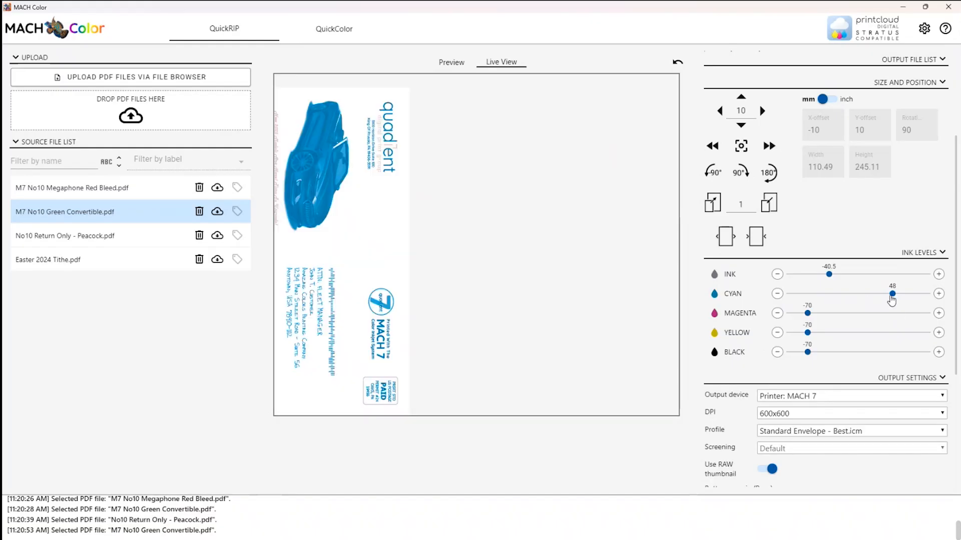
{"action": "left_click_drag", "start_coordinate": [891, 300], "coordinate": [846, 299]}
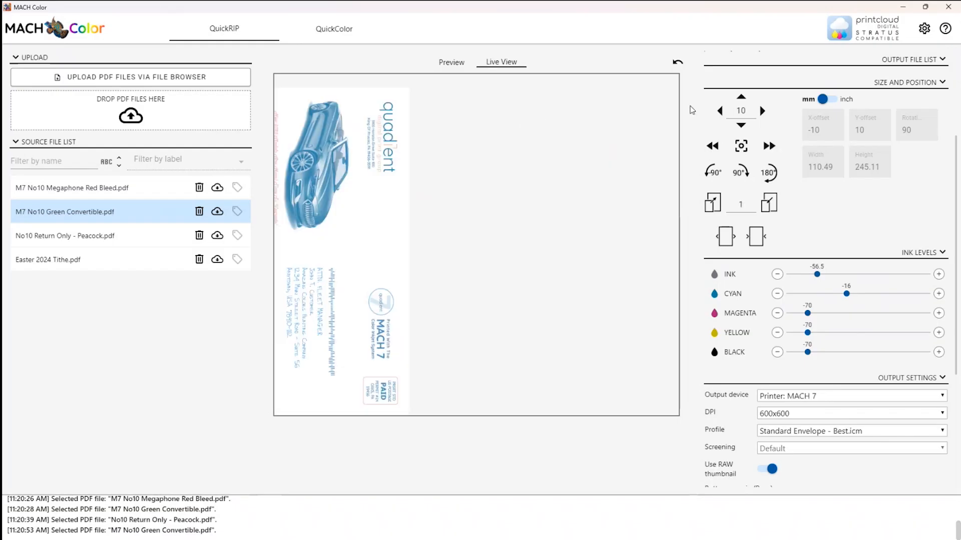
Reset the convertible job's position, rotation and ink changes, and select M7 No10 Megaphone Red Bleed.pdf.
{"action": "left_click", "coordinate": [676, 66]}
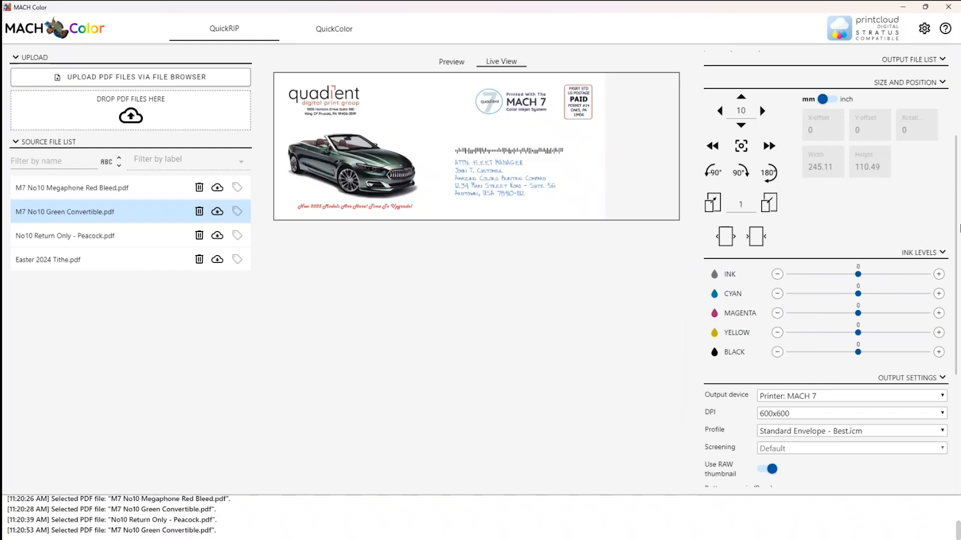
{"action": "left_click_drag", "start_coordinate": [957, 233], "coordinate": [957, 149]}
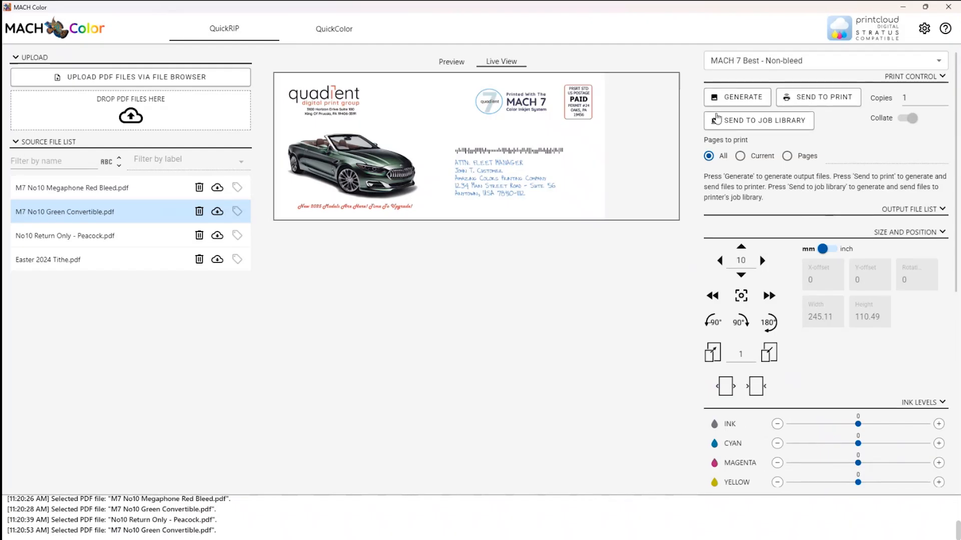
{"action": "left_click", "coordinate": [113, 192]}
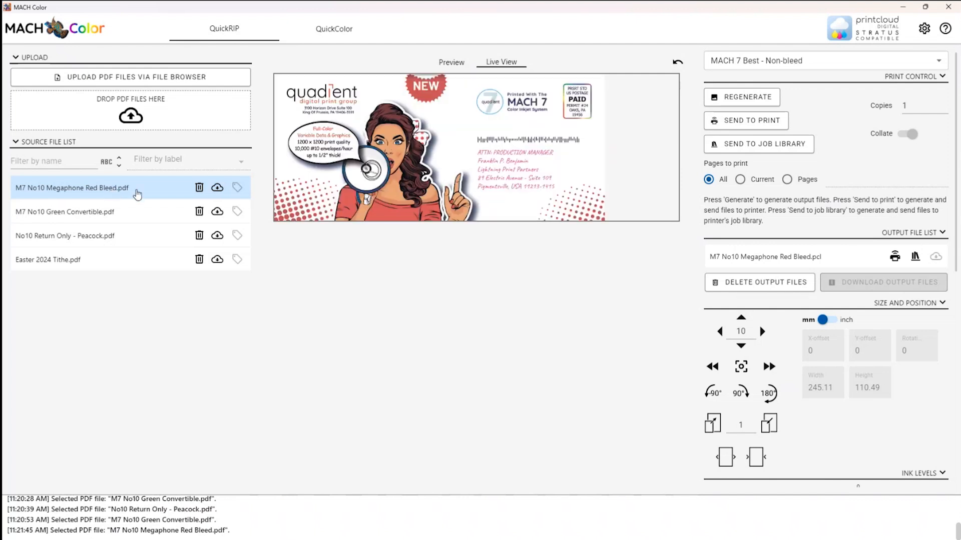
Delete Easter 2024 Tithe.pdf from the source files and upload the MACH 7 Peacock - vector PDF.
{"action": "left_click", "coordinate": [199, 259]}
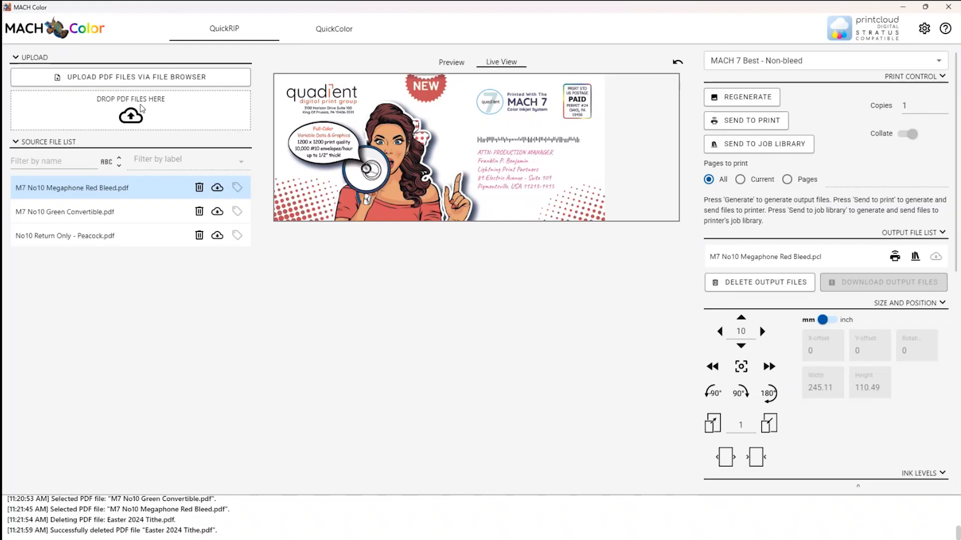
{"action": "left_click", "coordinate": [154, 77]}
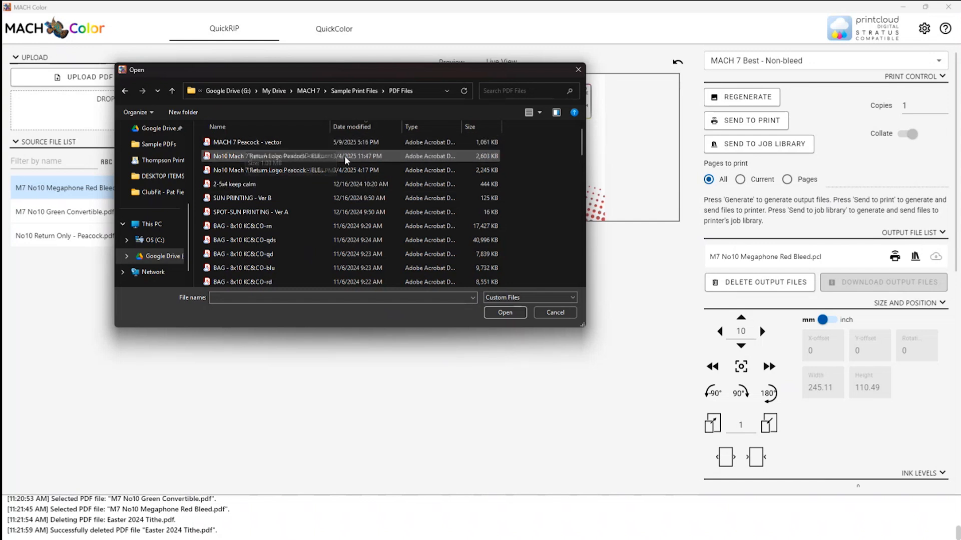
{"action": "left_click", "coordinate": [216, 141]}
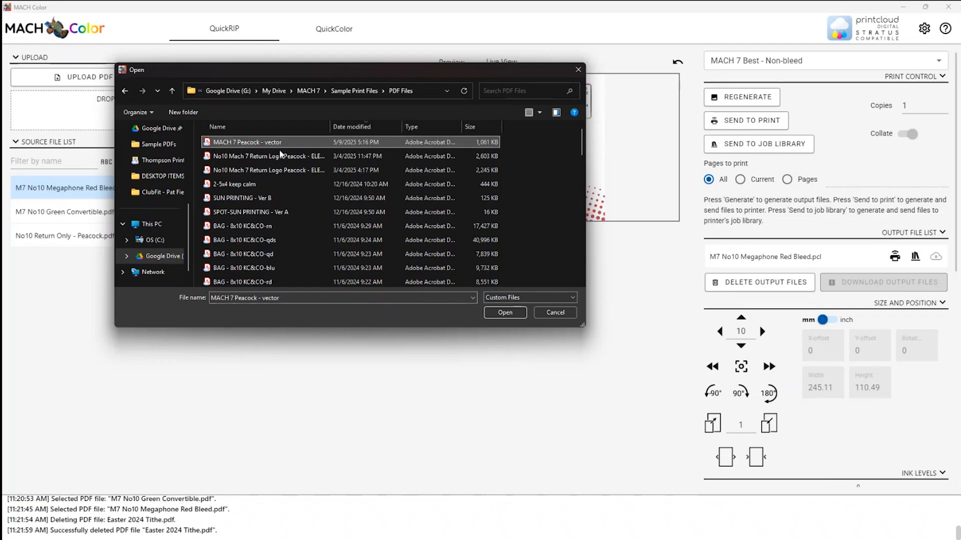
{"action": "left_click", "coordinate": [509, 314]}
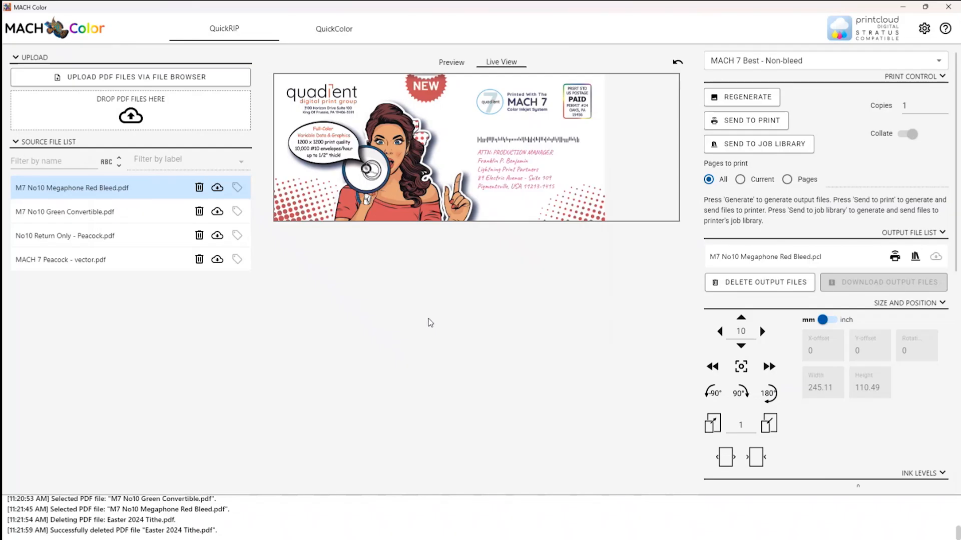
Show MACH 7 Peacock - vector.pdf in Preview and switch its output configuration to MACH 7 Production - Non-bleed.
{"action": "left_click", "coordinate": [87, 261]}
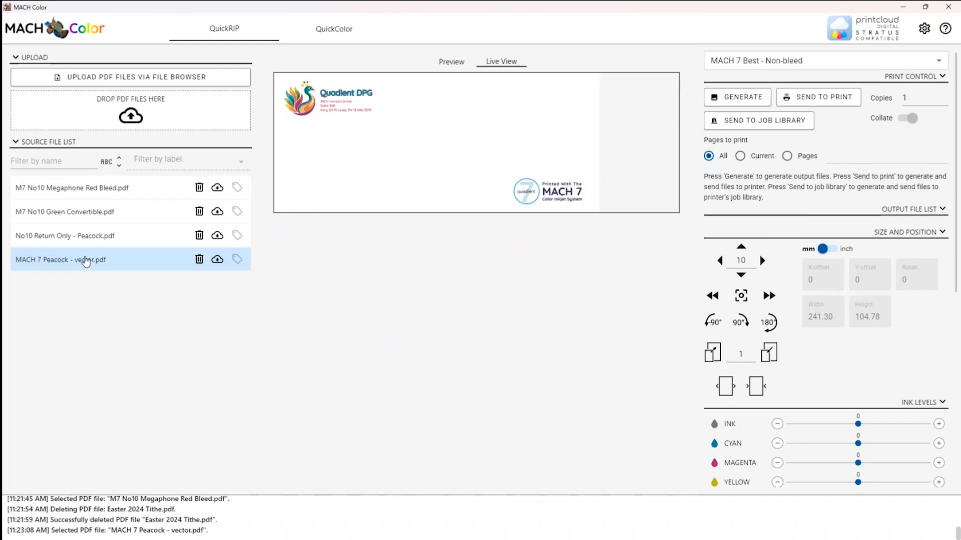
{"action": "left_click", "coordinate": [454, 63]}
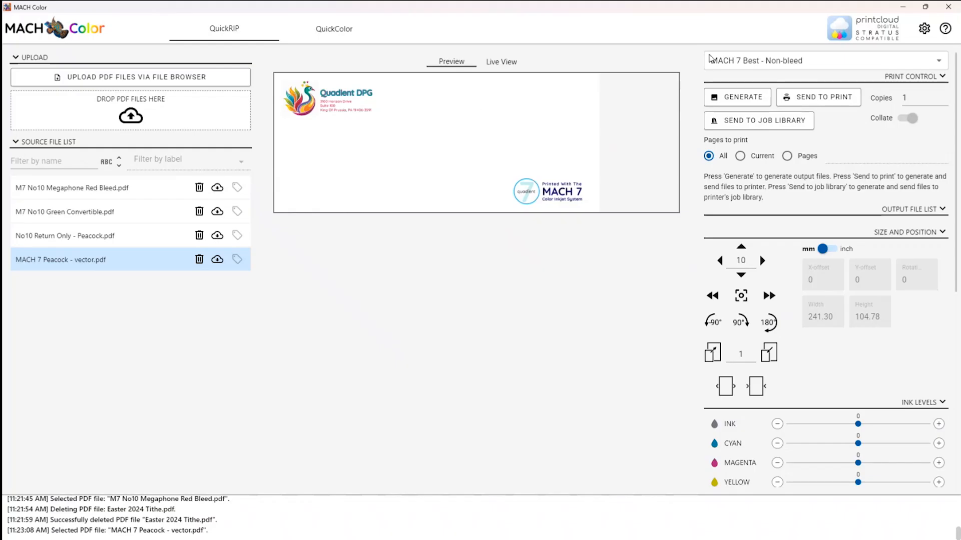
{"action": "left_click", "coordinate": [857, 59]}
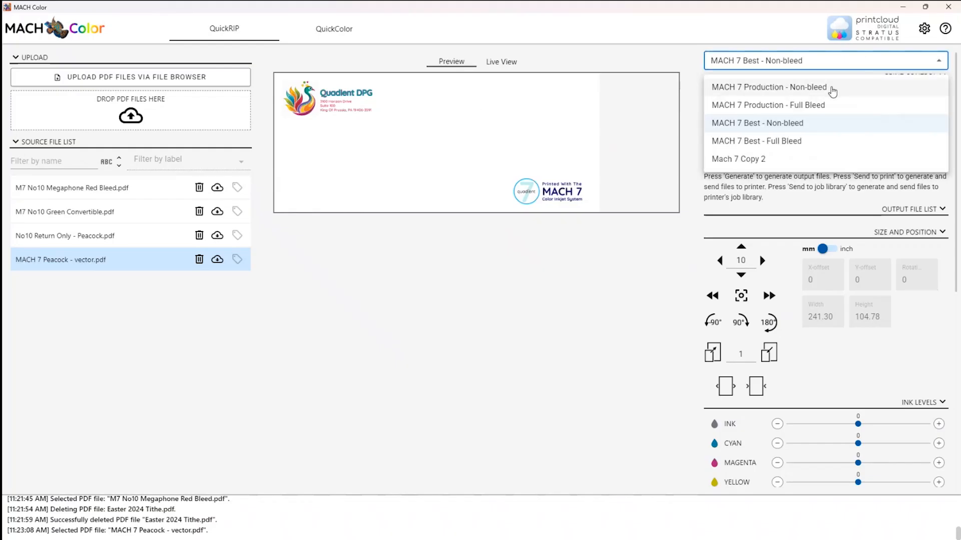
{"action": "left_click", "coordinate": [832, 90]}
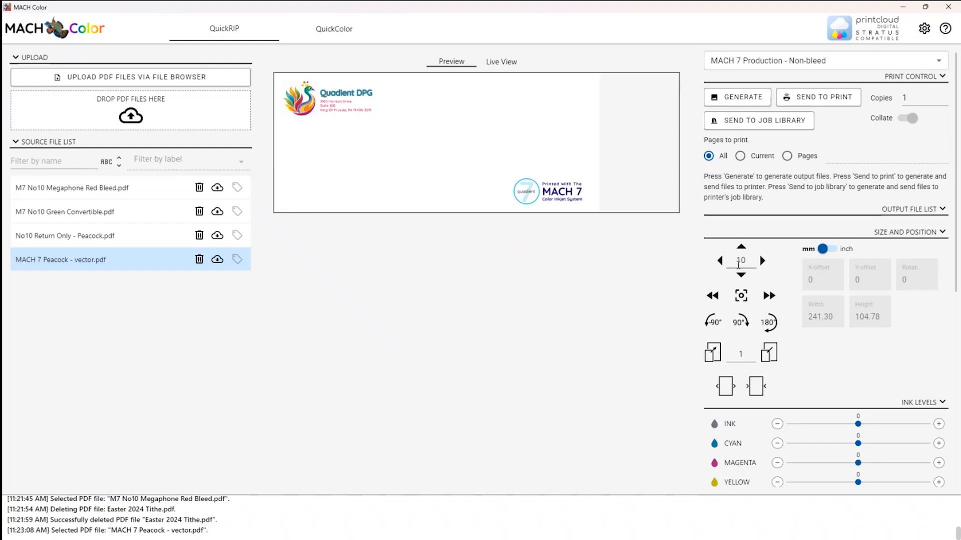
Try shifting the peacock artwork 10 mm to the right and back to its original position, twice.
{"action": "left_click", "coordinate": [762, 260]}
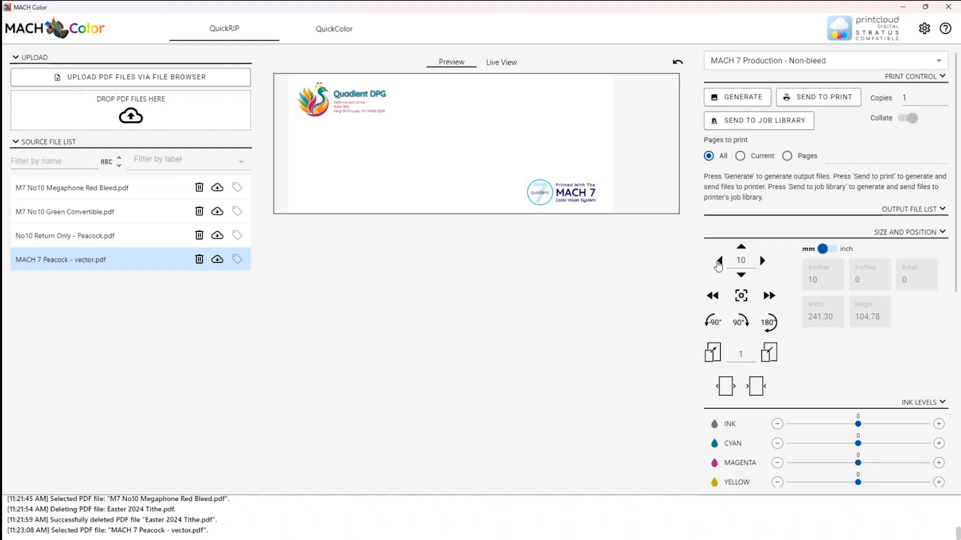
{"action": "left_click", "coordinate": [723, 263]}
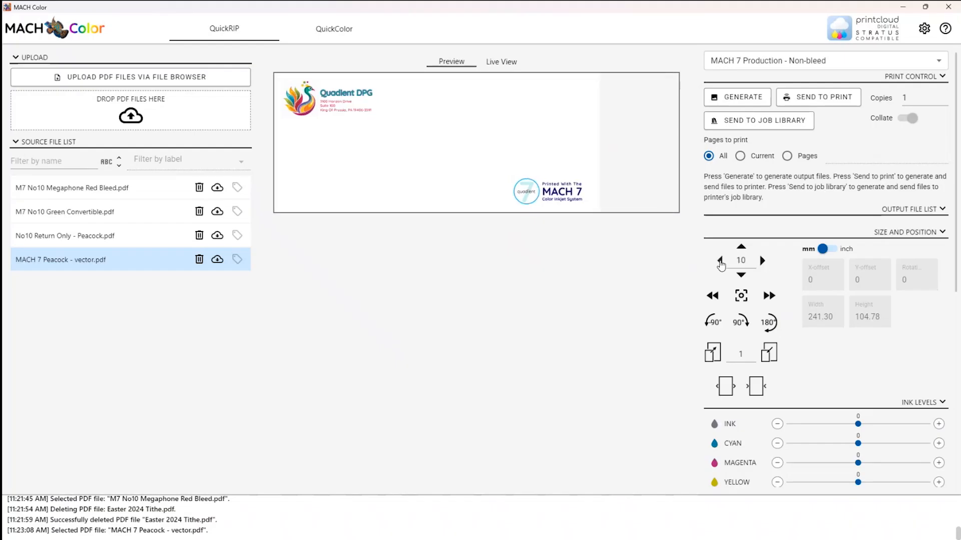
{"action": "left_click", "coordinate": [762, 260]}
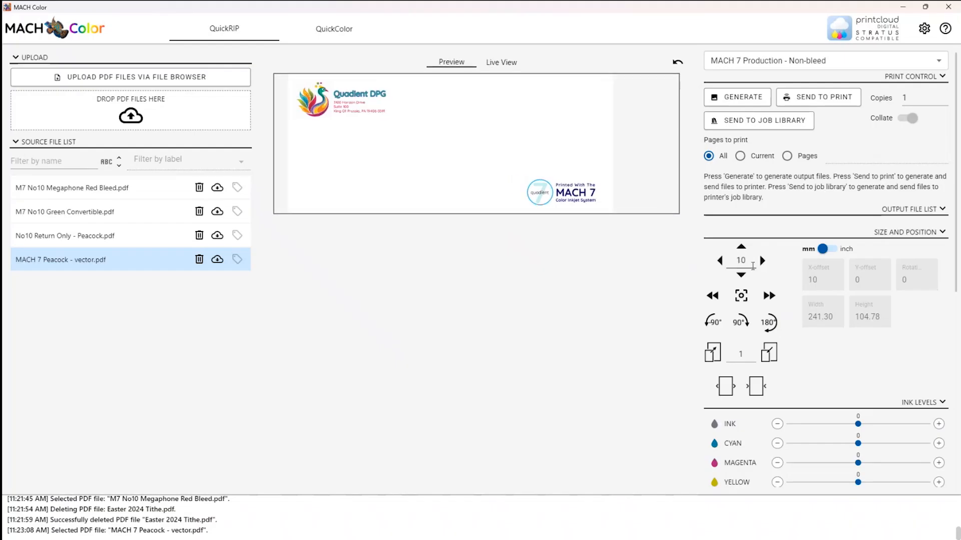
{"action": "left_click", "coordinate": [719, 262]}
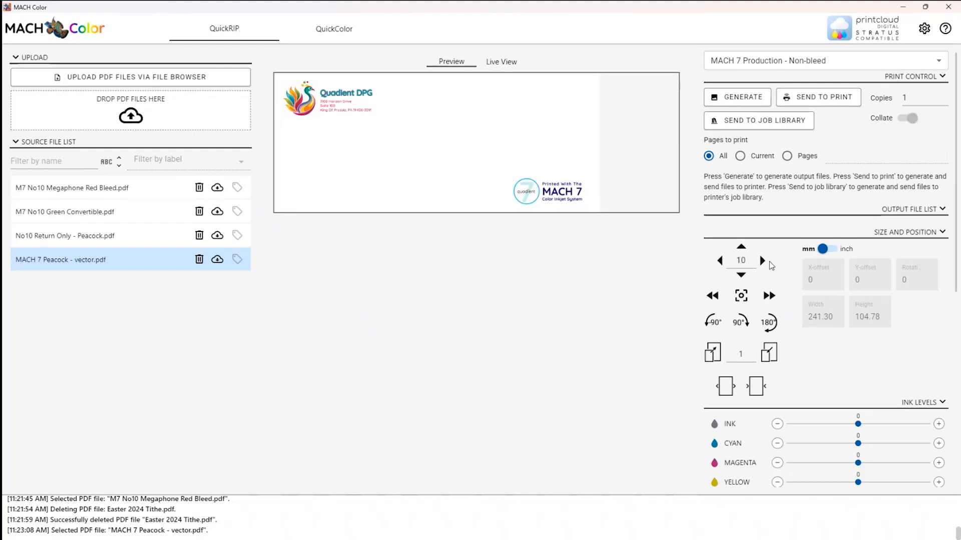
Set the movement increment to 1 mm and shift the peacock artwork one increment right and back.
{"action": "double_click", "coordinate": [750, 259]}
{"action": "type", "text": "1"}
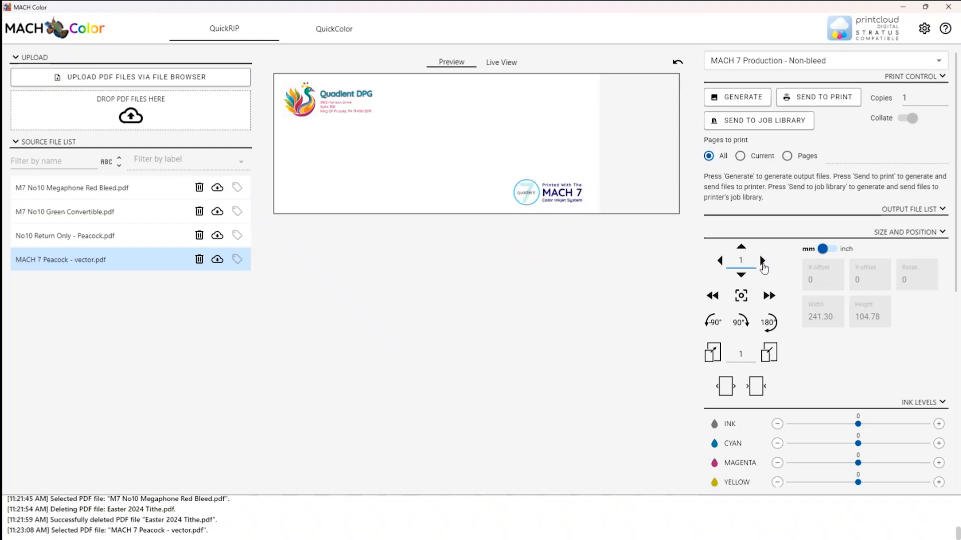
{"action": "left_click", "coordinate": [763, 261]}
{"action": "left_click", "coordinate": [719, 264]}
Switch the measurement units to inches and back to mm, and shift the artwork 1 mm down and back up.
{"action": "left_click", "coordinate": [831, 249]}
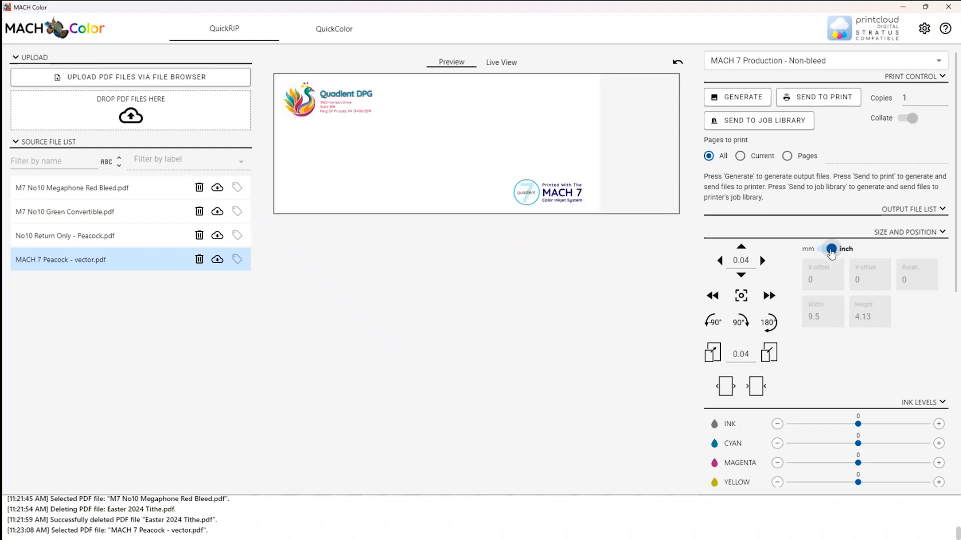
{"action": "left_click", "coordinate": [831, 250]}
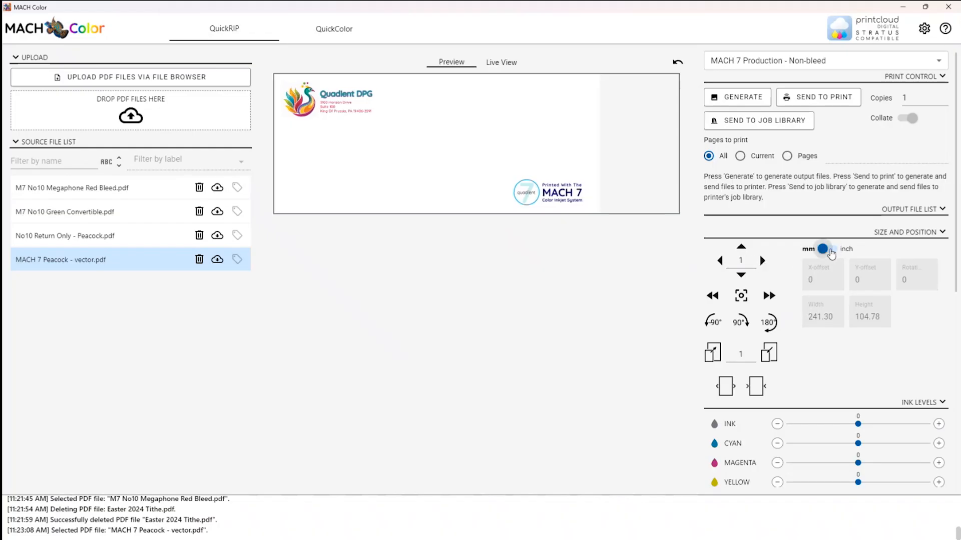
{"action": "left_click", "coordinate": [741, 275]}
{"action": "left_click", "coordinate": [741, 248]}
Align the peacock artwork to the far right and back to the left, then rotate it 90° and back.
{"action": "left_click", "coordinate": [772, 298]}
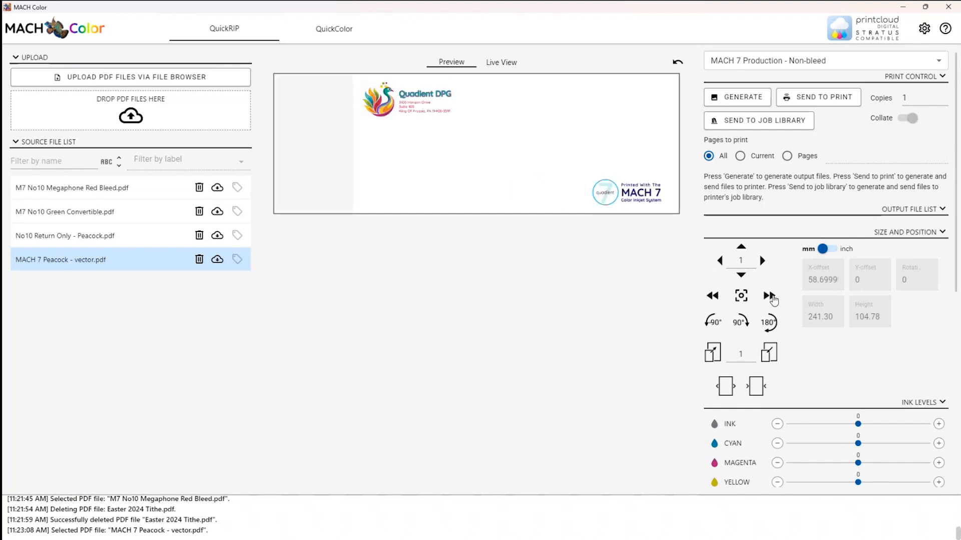
{"action": "left_click", "coordinate": [714, 298]}
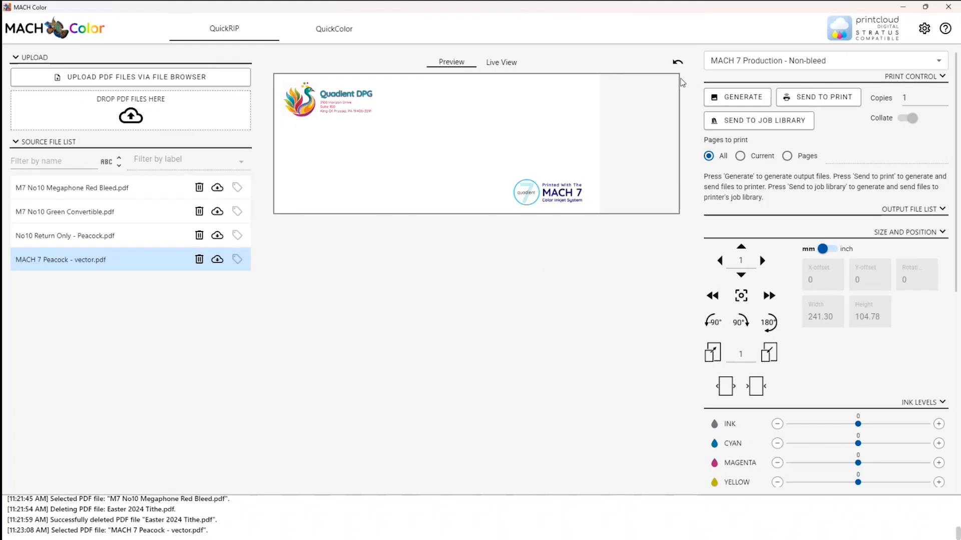
{"action": "left_click", "coordinate": [739, 323]}
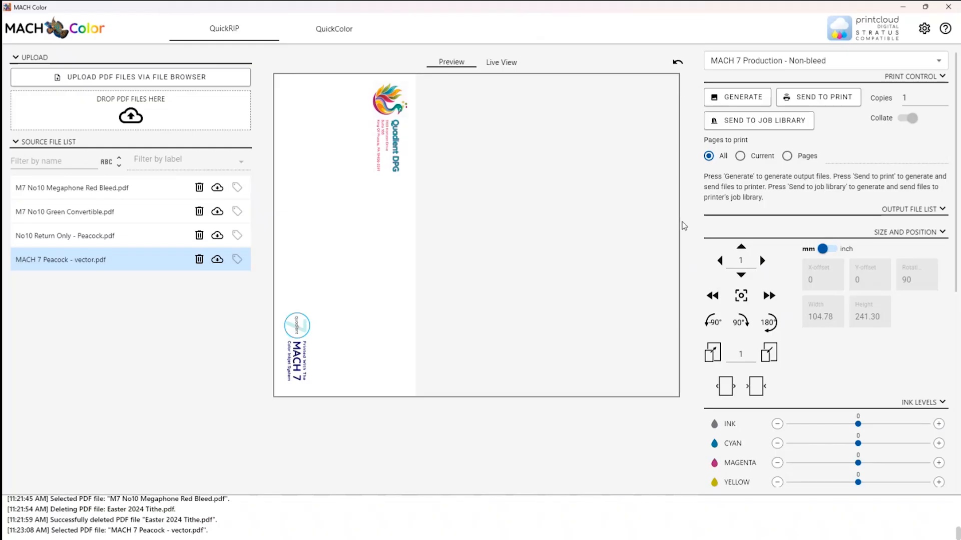
{"action": "left_click", "coordinate": [713, 321]}
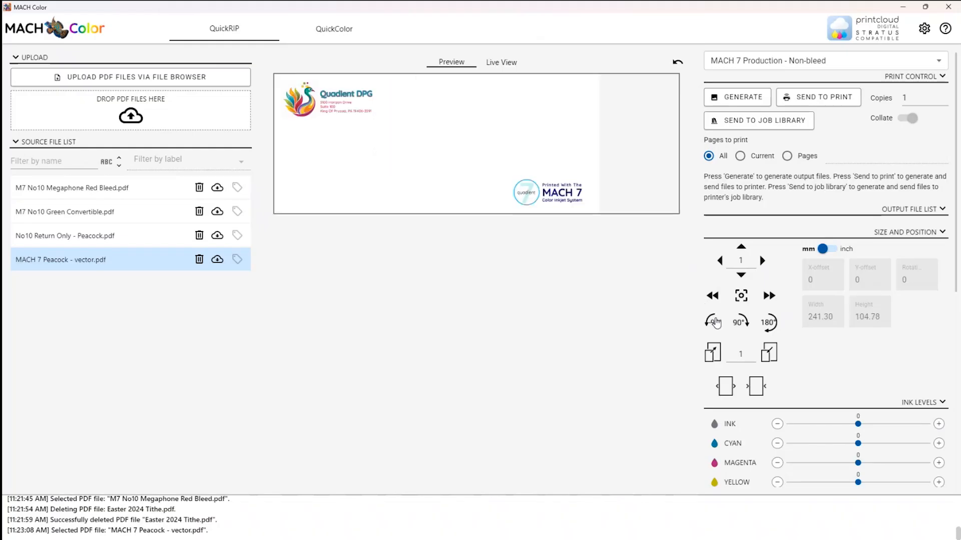
Move the peacock artwork up in 1 mm increments to a Y-offset of -5 mm.
{"action": "left_click", "coordinate": [743, 247]}
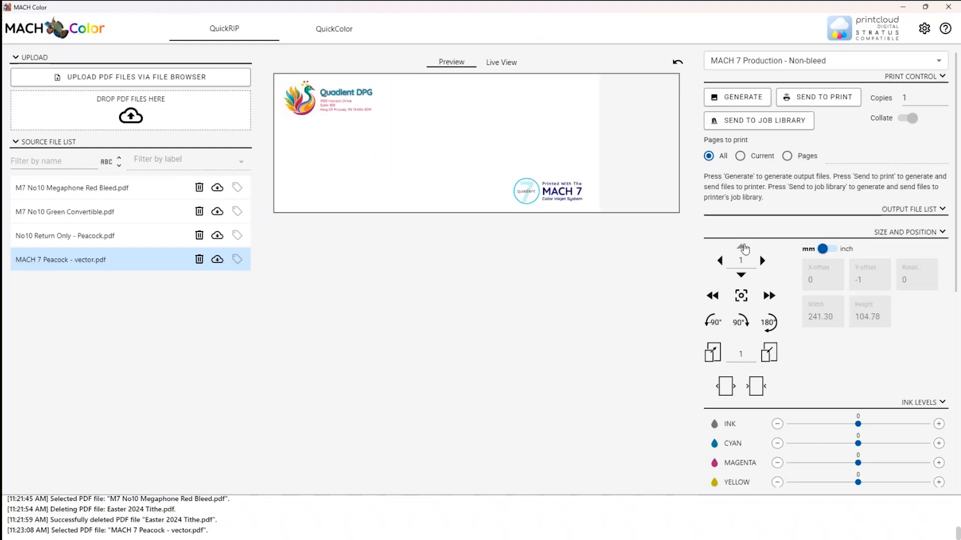
{"action": "left_click", "coordinate": [744, 247]}
{"action": "left_click", "coordinate": [745, 248]}
{"action": "left_click", "coordinate": [744, 248]}
{"action": "left_click", "coordinate": [744, 249]}
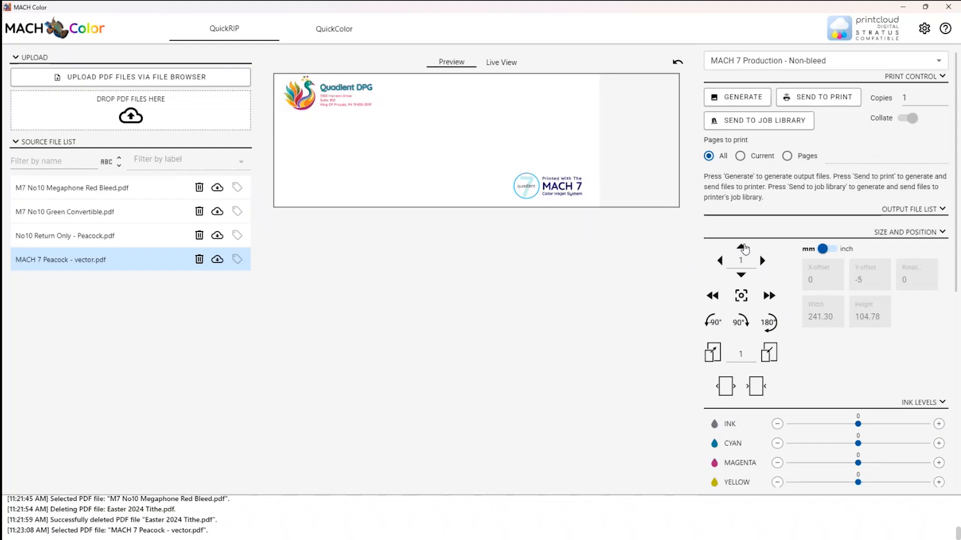
Move the peacock artwork down in 1 mm increments to a Y-offset of 4 mm.
{"action": "left_click", "coordinate": [742, 278]}
{"action": "left_click", "coordinate": [742, 278]}
{"action": "left_click", "coordinate": [741, 279]}
{"action": "left_click", "coordinate": [741, 278]}
{"action": "left_click", "coordinate": [742, 278]}
{"action": "left_click", "coordinate": [741, 278]}
{"action": "left_click", "coordinate": [742, 279]}
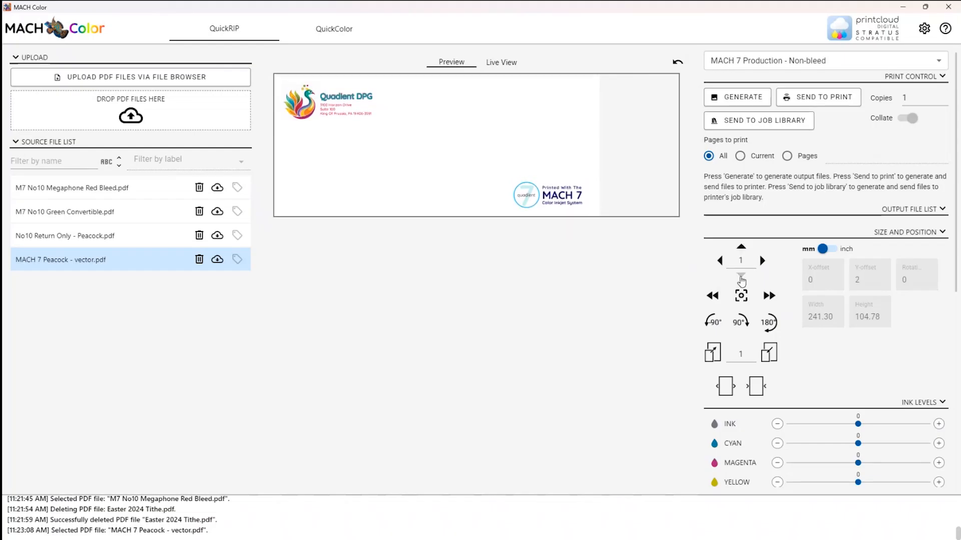
{"action": "left_click", "coordinate": [741, 279]}
{"action": "left_click", "coordinate": [742, 278]}
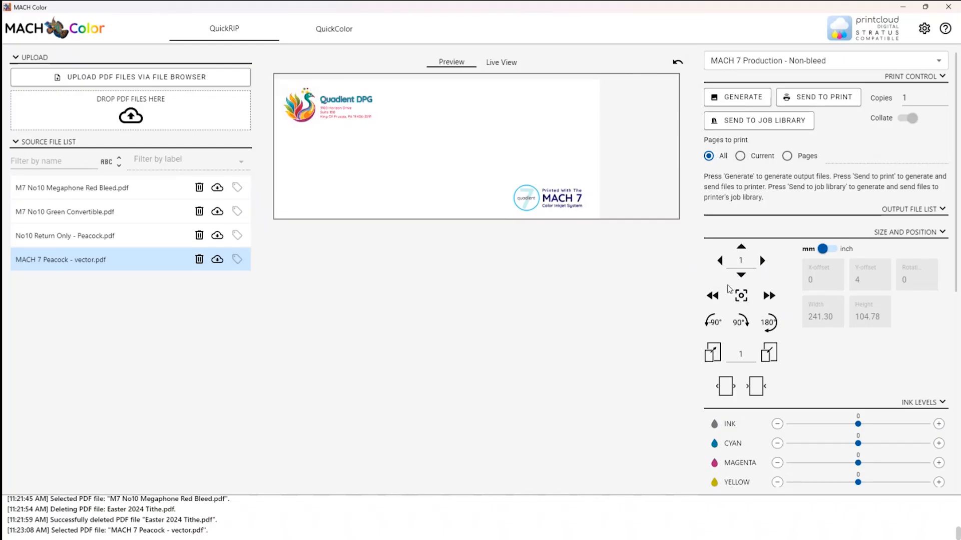
Move the peacock artwork back up to a Y-offset of 0.
{"action": "left_click", "coordinate": [740, 249]}
{"action": "left_click", "coordinate": [740, 249]}
{"action": "left_click", "coordinate": [739, 249]}
{"action": "left_click", "coordinate": [739, 249]}
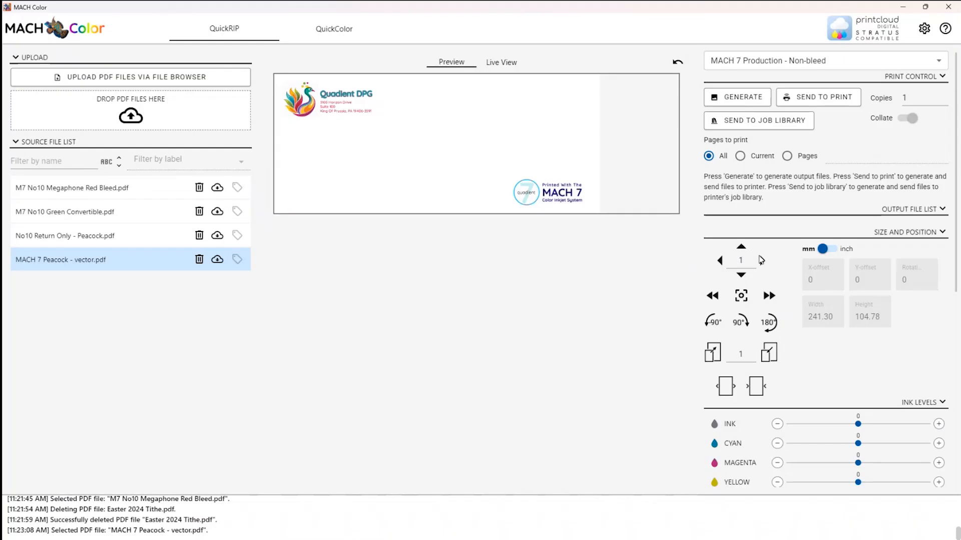
Shift the peacock artwork right in 1 mm increments to an X-offset of 3 mm.
{"action": "left_click", "coordinate": [762, 260]}
{"action": "left_click", "coordinate": [762, 261]}
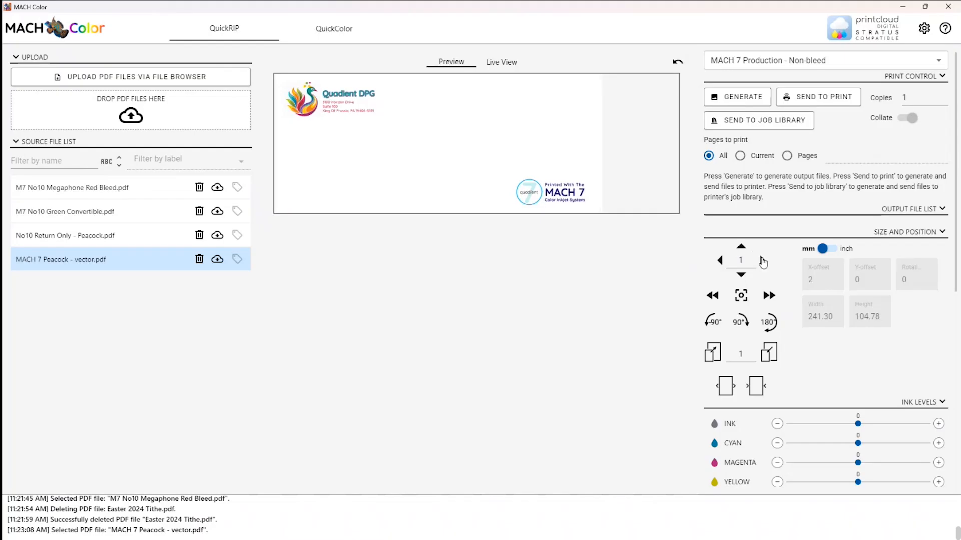
{"action": "left_click", "coordinate": [762, 260]}
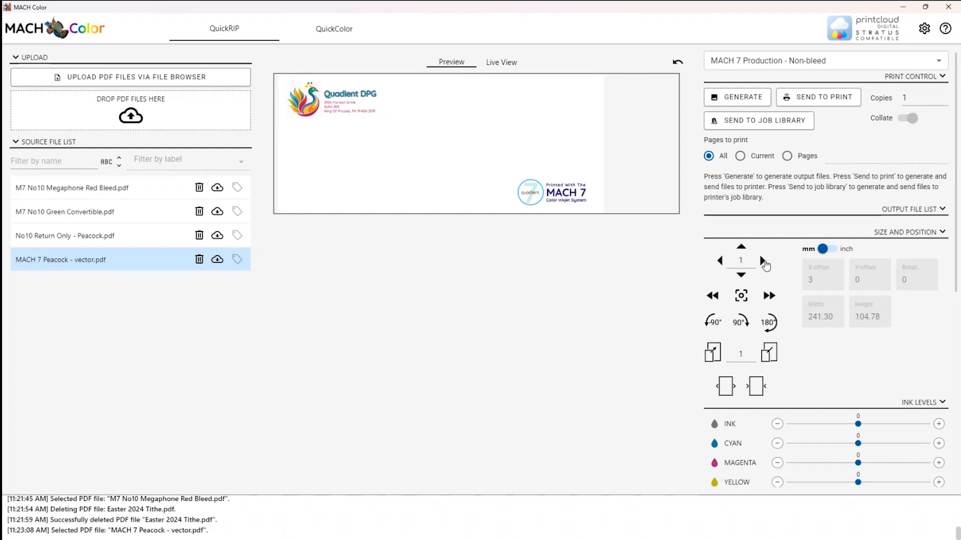
Shift the peacock artwork left to an X-offset of -1 mm and return it to 0.
{"action": "left_click", "coordinate": [720, 260]}
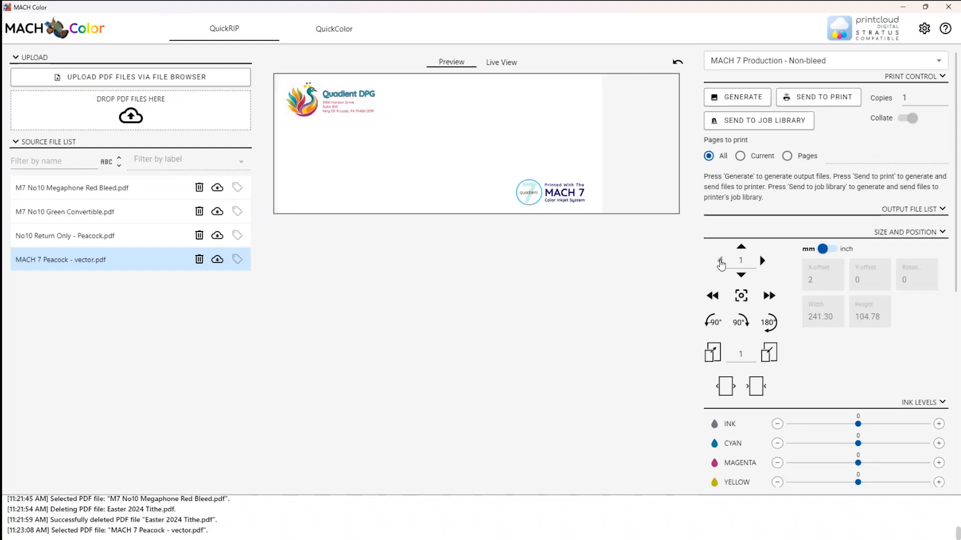
{"action": "left_click", "coordinate": [720, 260]}
{"action": "left_click", "coordinate": [720, 260]}
{"action": "left_click", "coordinate": [720, 261]}
{"action": "double_click", "coordinate": [766, 262]}
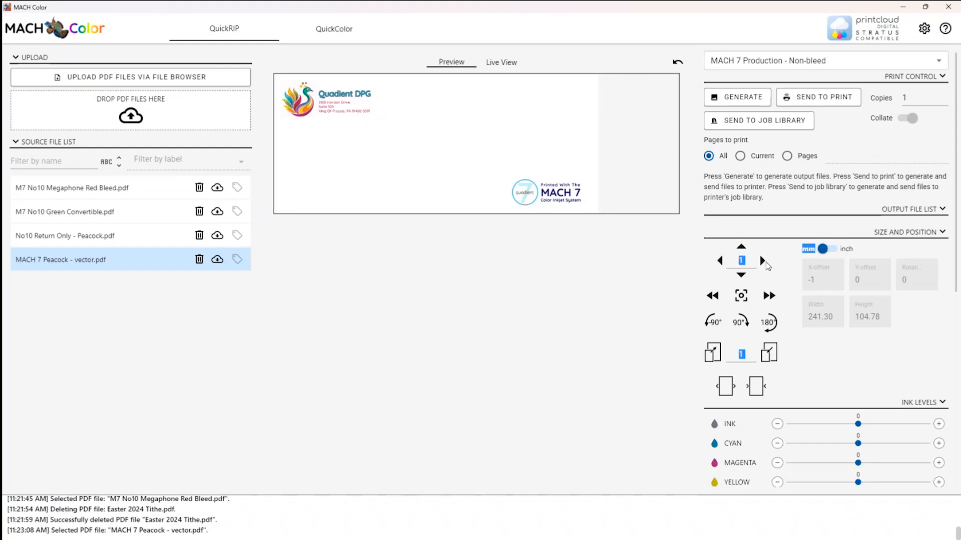
{"action": "left_click", "coordinate": [762, 262]}
{"action": "left_click", "coordinate": [761, 262]}
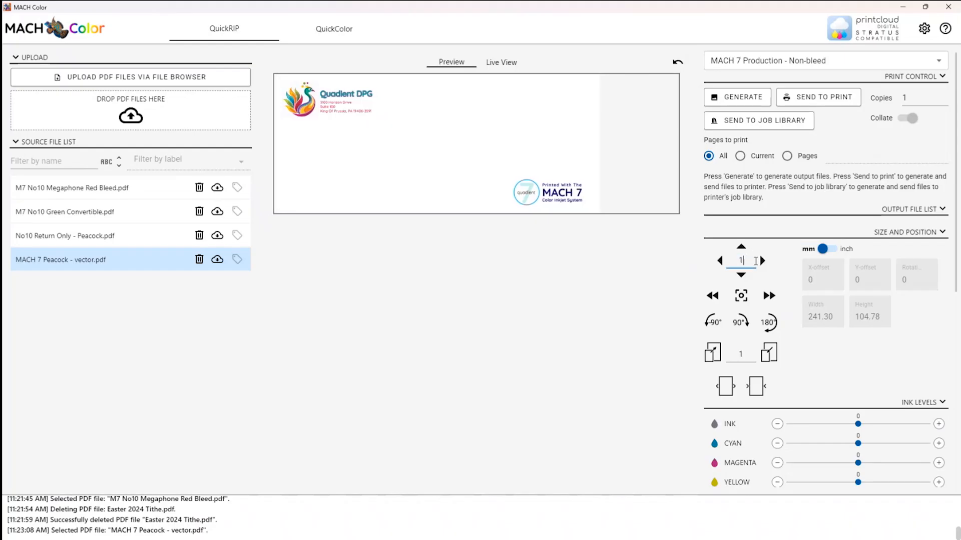
Shift the peacock artwork right to an X-offset of 3 mm and rotate it by -90°, 90° and twice by 180°.
{"action": "left_click", "coordinate": [762, 262]}
{"action": "left_click", "coordinate": [763, 262]}
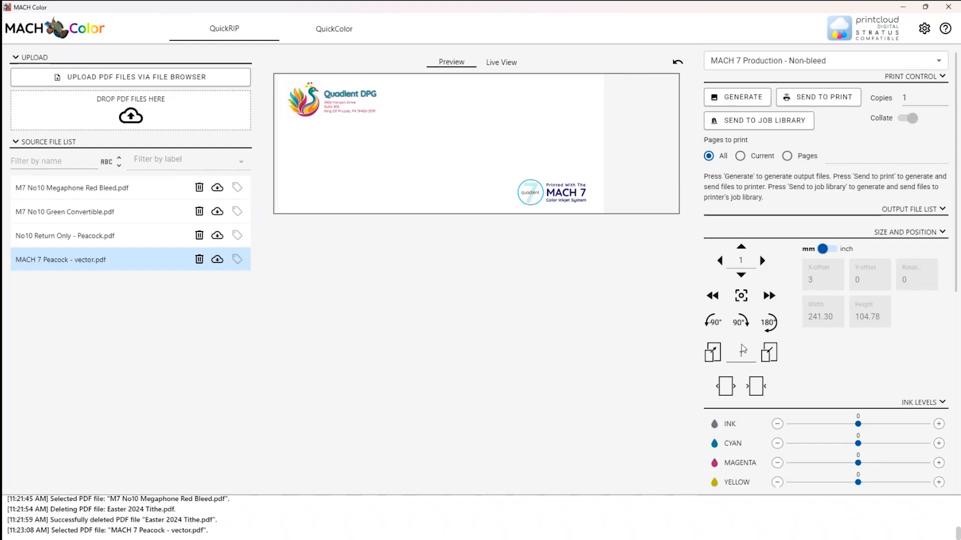
{"action": "left_click", "coordinate": [714, 323]}
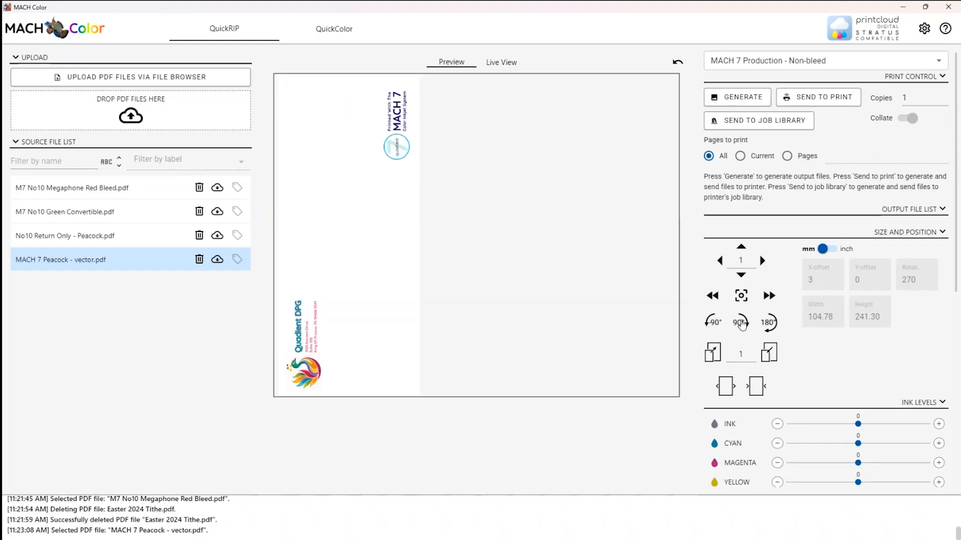
{"action": "left_click", "coordinate": [740, 322]}
{"action": "left_click", "coordinate": [771, 323]}
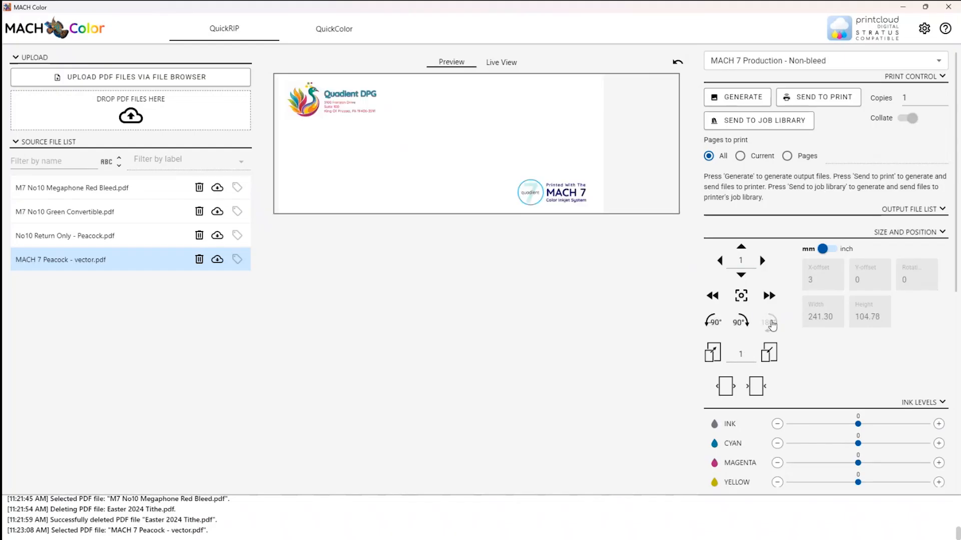
{"action": "left_click", "coordinate": [771, 323]}
Enlarge the peacock artwork in 1 mm increments to a width of 251.30 mm.
{"action": "left_click", "coordinate": [711, 352]}
{"action": "left_click", "coordinate": [711, 352]}
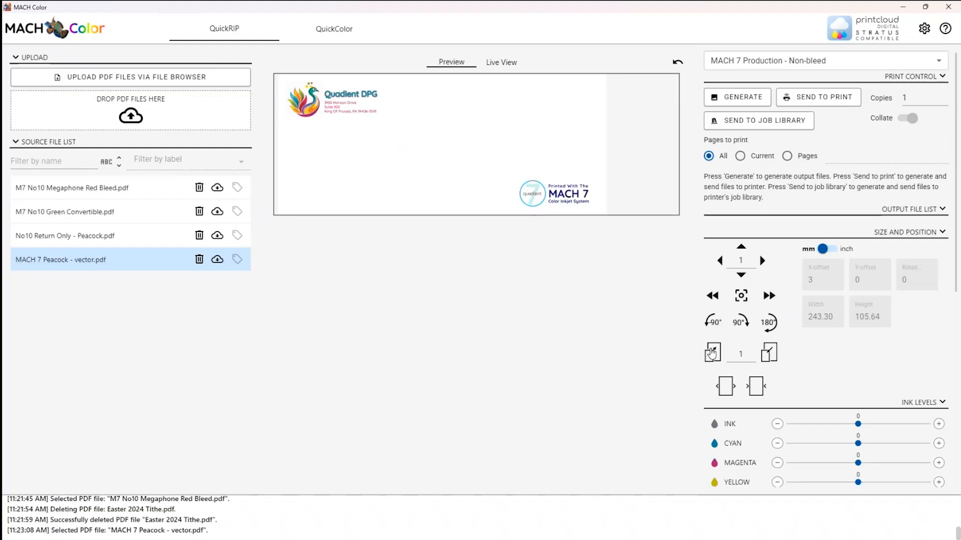
{"action": "left_click", "coordinate": [711, 352]}
{"action": "left_click", "coordinate": [711, 352]}
{"action": "left_click", "coordinate": [712, 352]}
{"action": "left_click", "coordinate": [711, 352]}
{"action": "left_click", "coordinate": [712, 352]}
{"action": "left_click", "coordinate": [711, 353]}
{"action": "left_click", "coordinate": [711, 352]}
{"action": "left_click", "coordinate": [712, 352]}
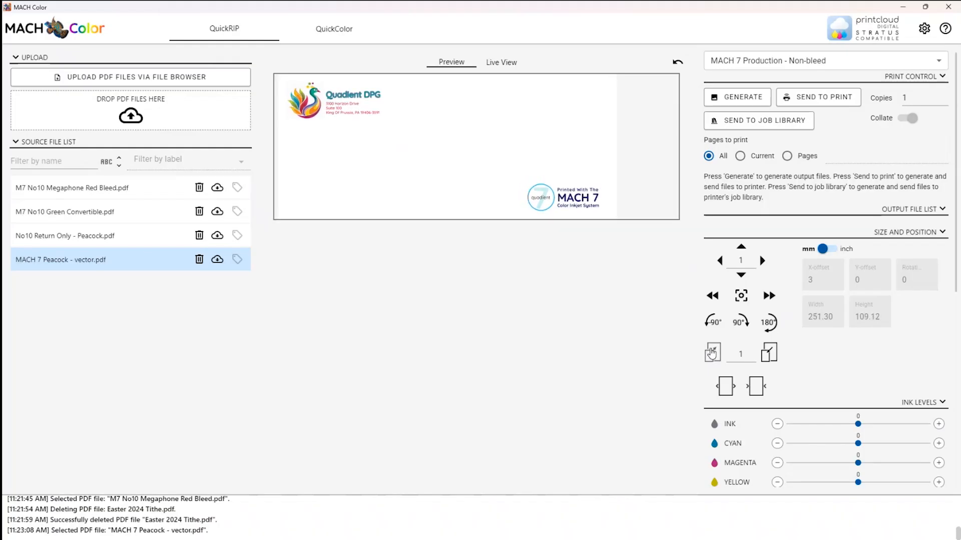
Shrink the peacock artwork in 1 mm increments to a width of 239.30 mm.
{"action": "left_click", "coordinate": [771, 351]}
{"action": "left_click", "coordinate": [771, 352]}
{"action": "left_click", "coordinate": [772, 351]}
{"action": "left_click", "coordinate": [772, 351]}
{"action": "left_click", "coordinate": [772, 350]}
{"action": "left_click", "coordinate": [772, 350]}
{"action": "left_click", "coordinate": [772, 351]}
{"action": "left_click", "coordinate": [772, 350]}
{"action": "left_click", "coordinate": [772, 351]}
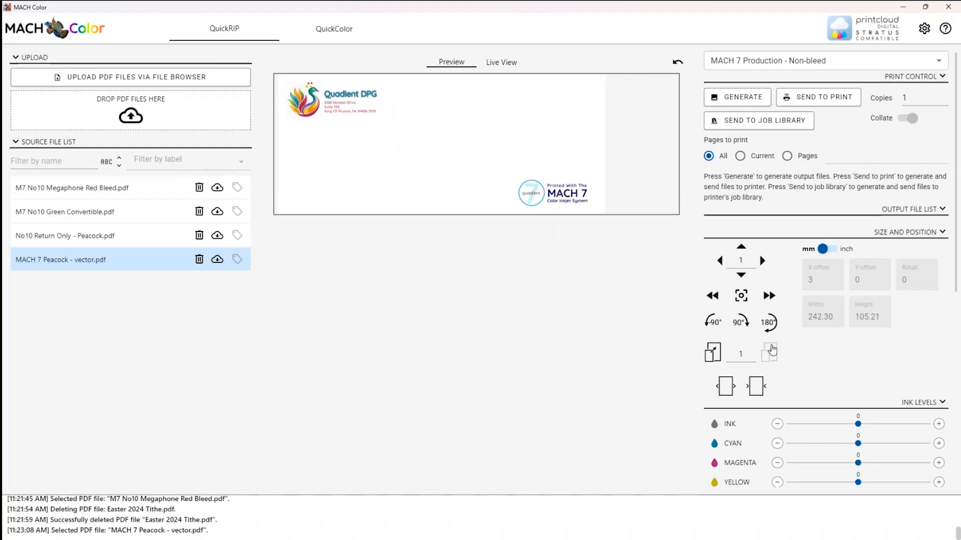
{"action": "left_click", "coordinate": [772, 350]}
{"action": "left_click", "coordinate": [772, 350]}
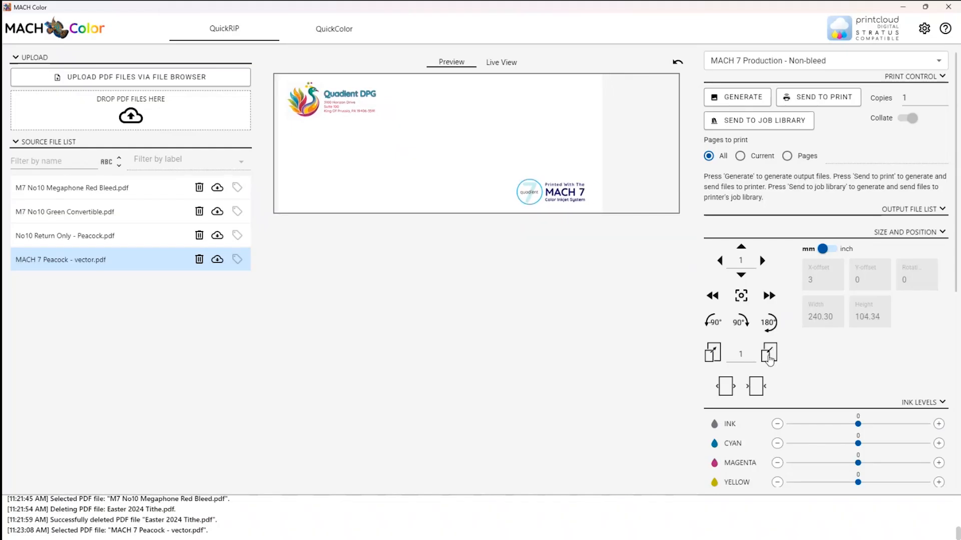
{"action": "left_click", "coordinate": [769, 358]}
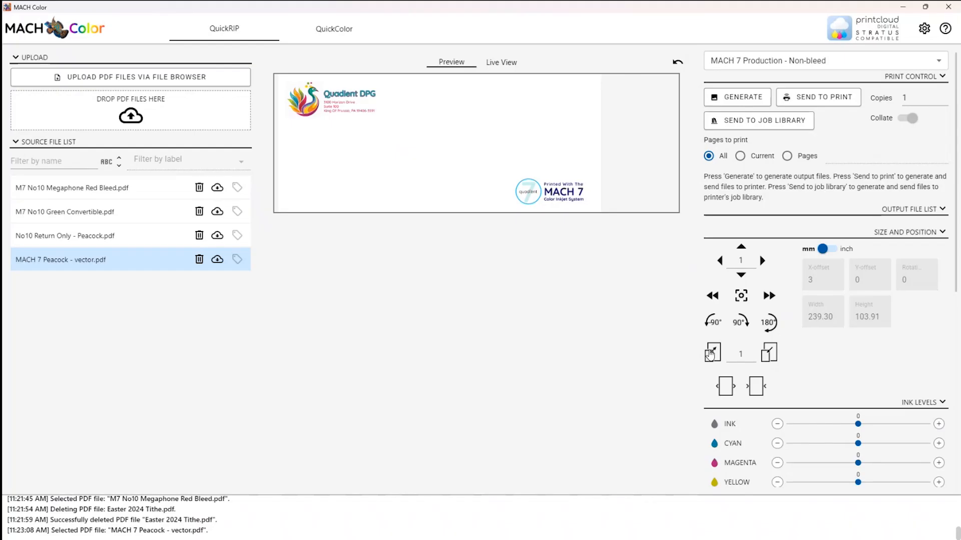
{"action": "left_click", "coordinate": [710, 355]}
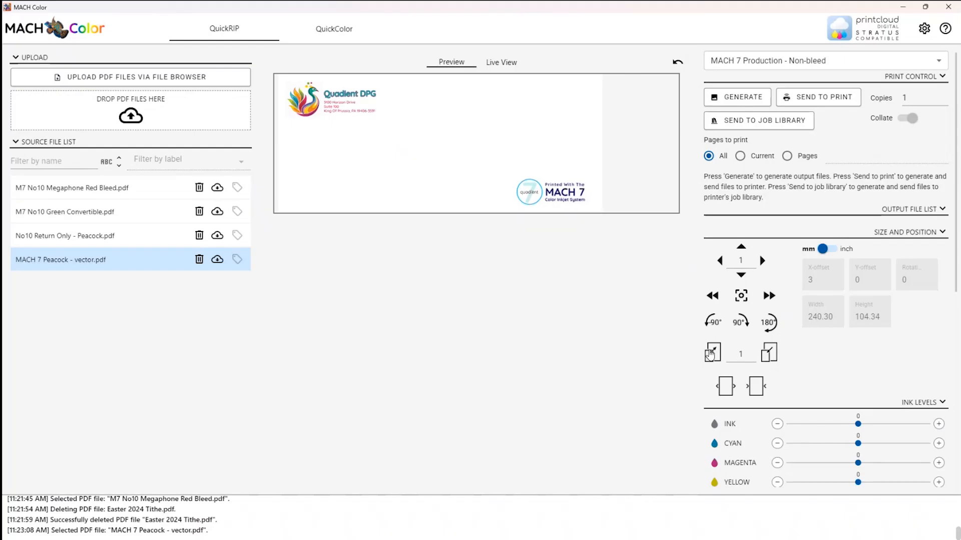
{"action": "left_click", "coordinate": [769, 351]}
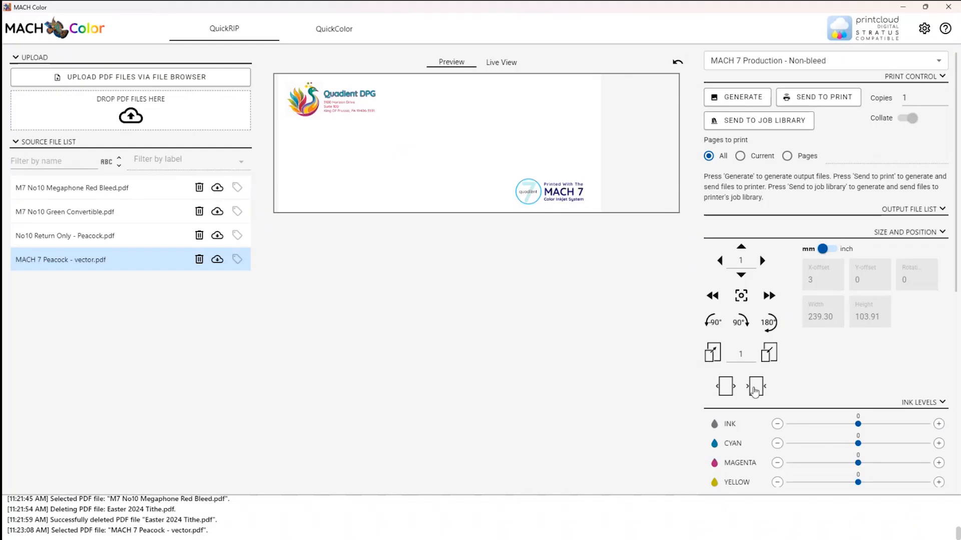
Expand the artwork to the full 300 mm page width and return it to its original 241.30 mm width.
{"action": "left_click", "coordinate": [729, 385]}
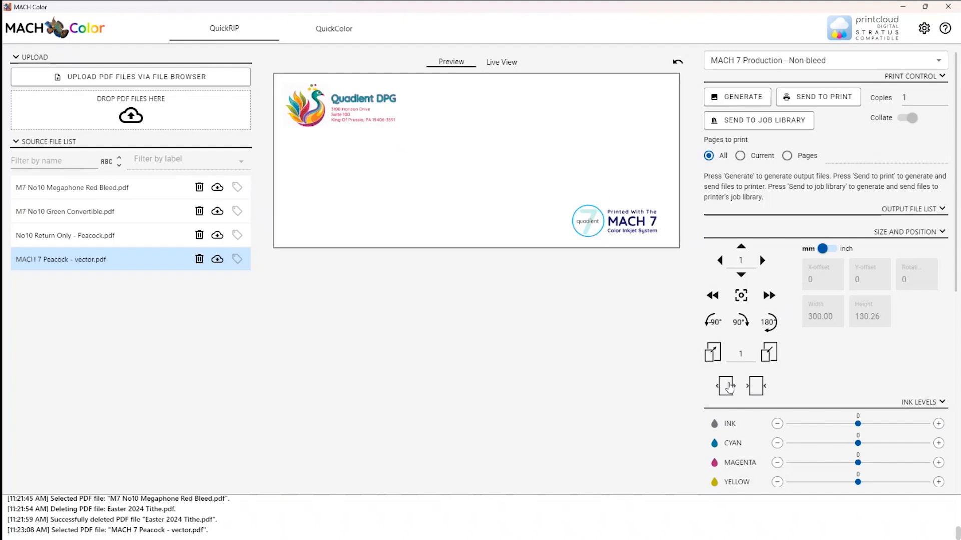
{"action": "left_click", "coordinate": [757, 389]}
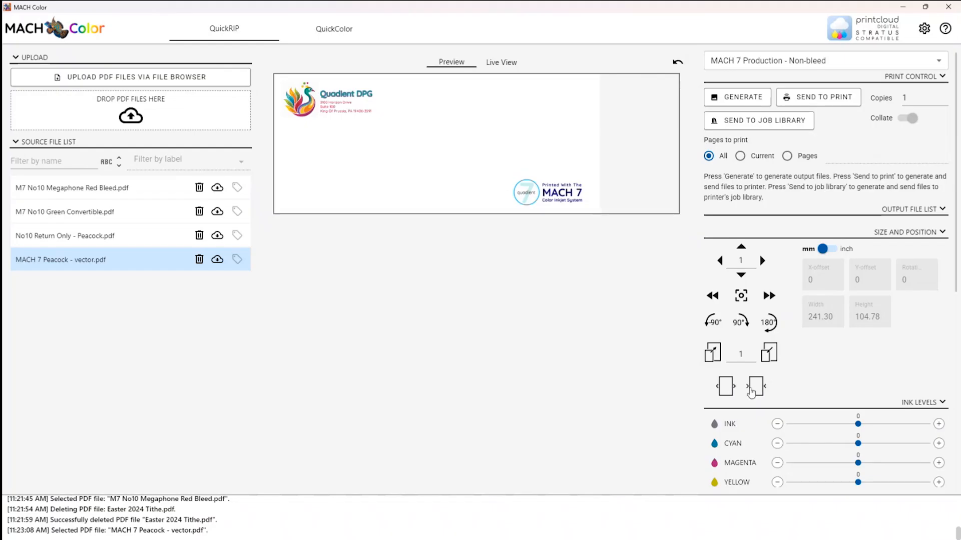
Lower the overall ink level in increments of 10 to -20 for all colors.
{"action": "scroll", "coordinate": [848, 375], "scroll_direction": "down", "scroll_amount": 2}
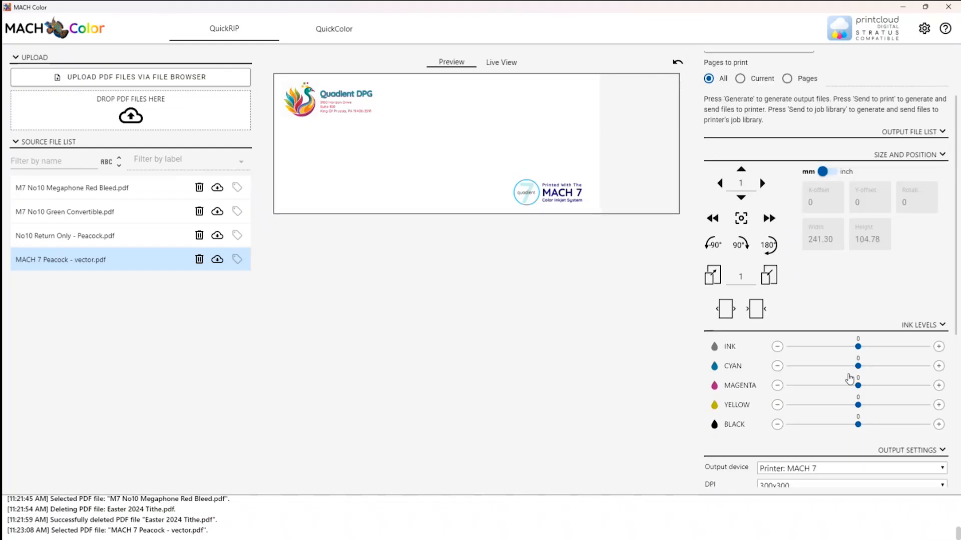
{"action": "scroll", "coordinate": [849, 379], "scroll_direction": "down", "scroll_amount": 2}
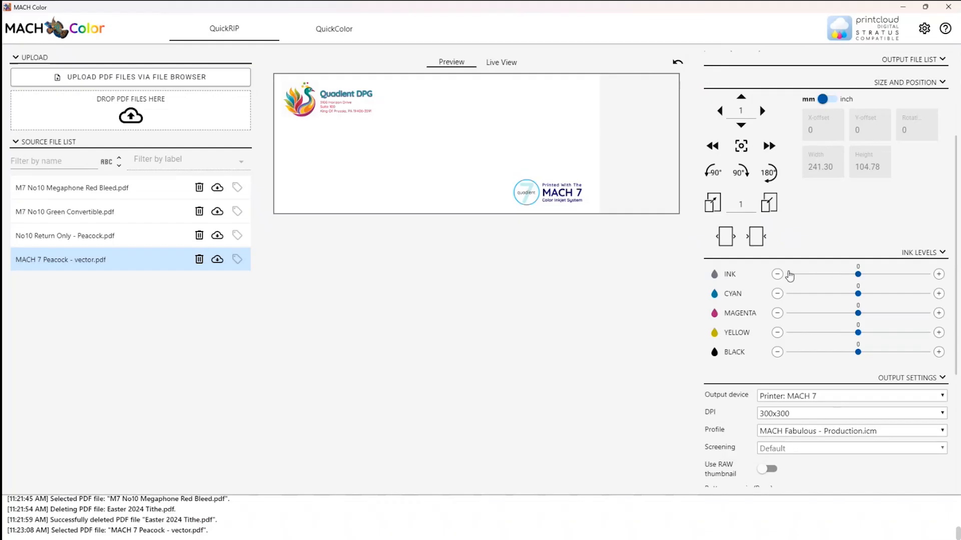
{"action": "left_click", "coordinate": [777, 274]}
{"action": "left_click", "coordinate": [777, 274]}
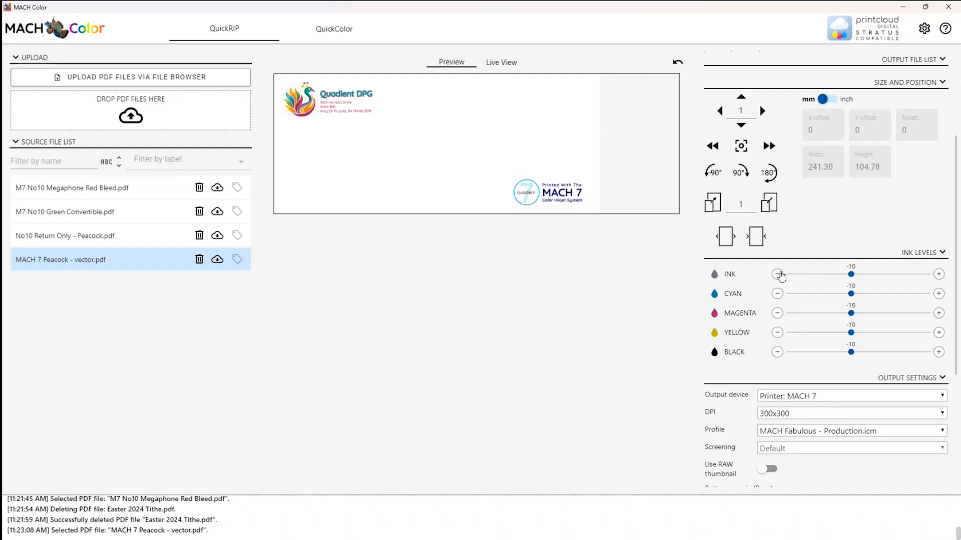
{"action": "left_click", "coordinate": [777, 274]}
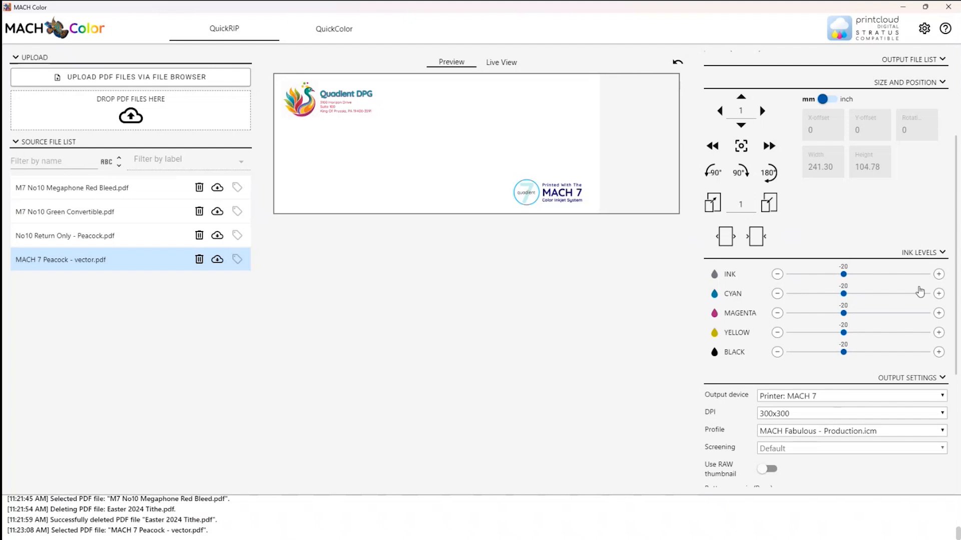
Raise the cyan ink level to 10, switch to Live View, and raise cyan further to 42.
{"action": "left_click", "coordinate": [865, 294]}
{"action": "left_click", "coordinate": [503, 67]}
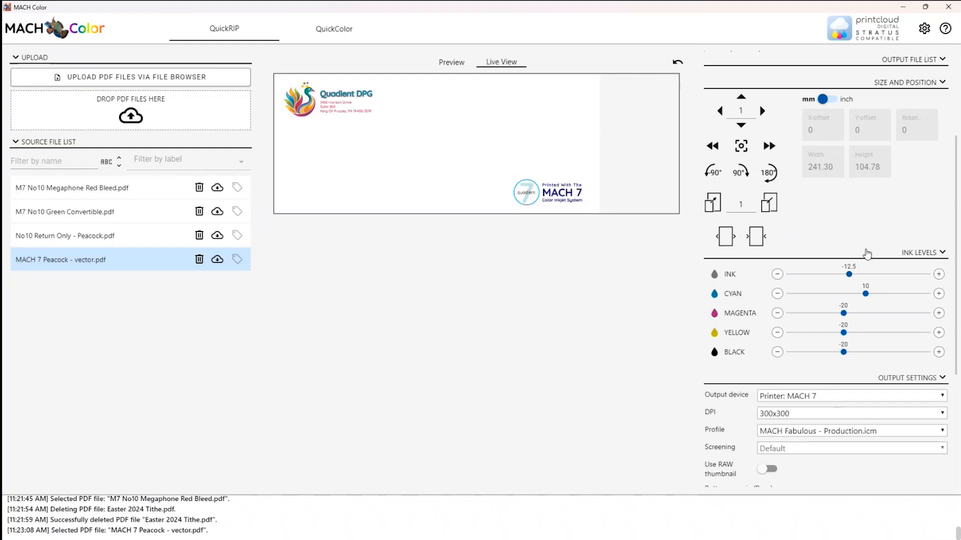
{"action": "left_click", "coordinate": [888, 295]}
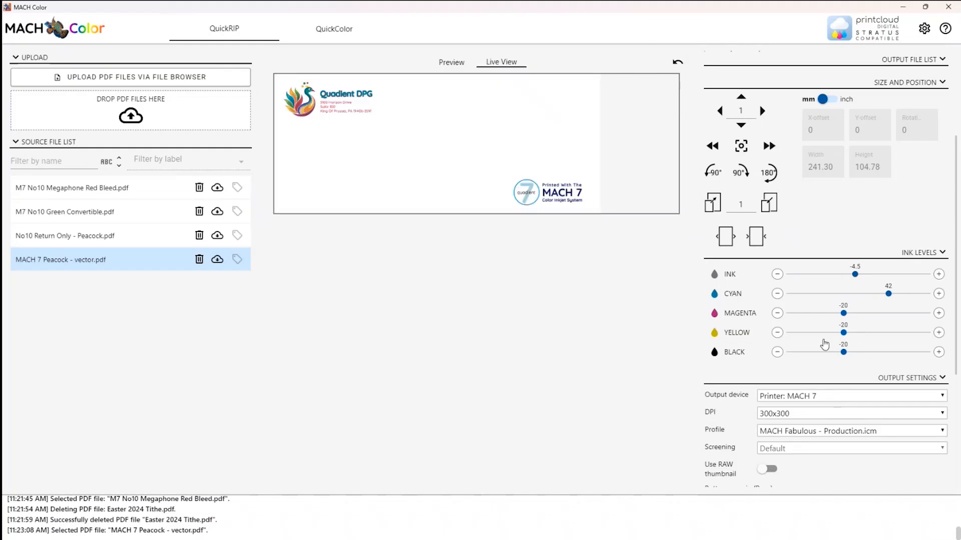
Lower and raise the yellow ink level, and reset all job-specific adjustments to their defaults.
{"action": "left_click", "coordinate": [816, 333]}
{"action": "left_click", "coordinate": [886, 333]}
{"action": "left_click", "coordinate": [677, 62]}
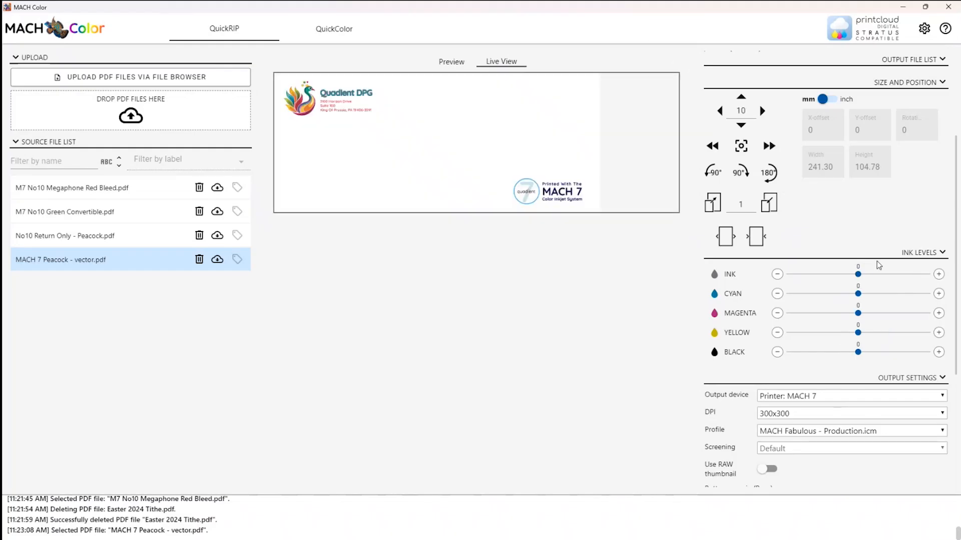
Change the rendering intent in the output settings to Saturation and return it to Source.
{"action": "scroll", "coordinate": [876, 366], "scroll_direction": "down", "scroll_amount": 5}
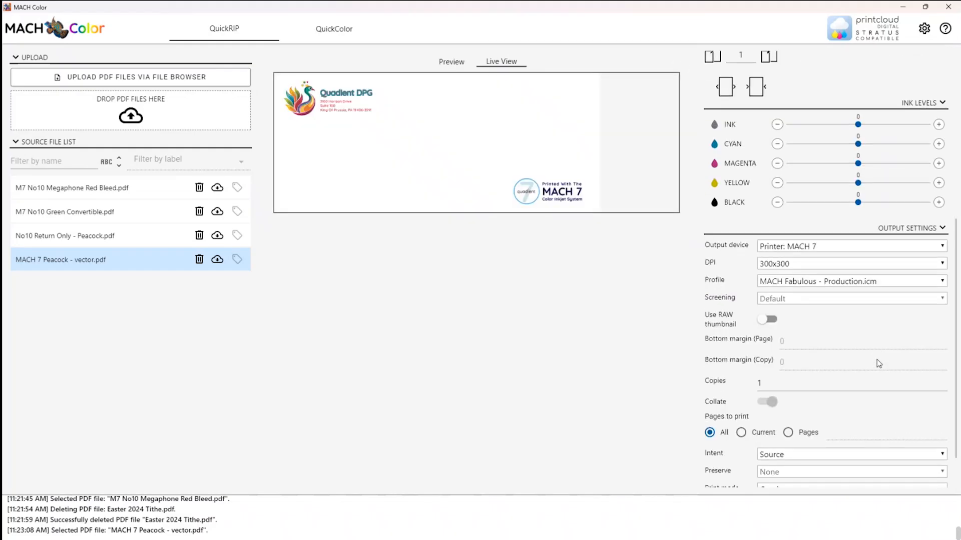
{"action": "scroll", "coordinate": [878, 364], "scroll_direction": "down", "scroll_amount": 1}
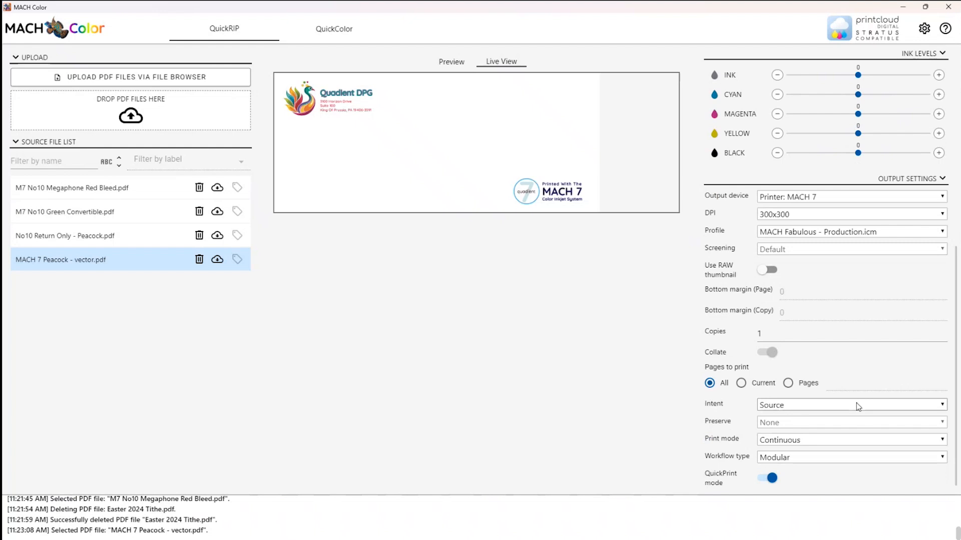
{"action": "left_click", "coordinate": [942, 407]}
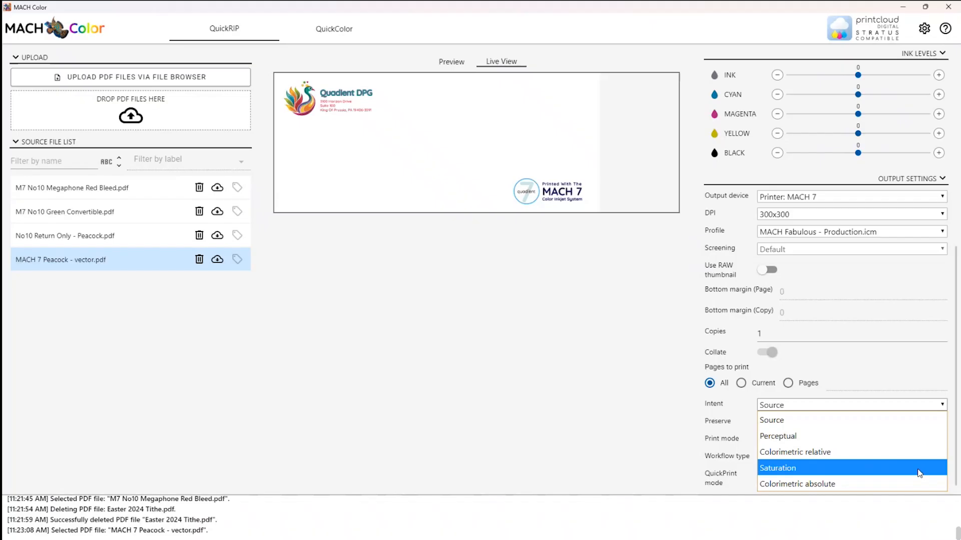
{"action": "left_click", "coordinate": [919, 473]}
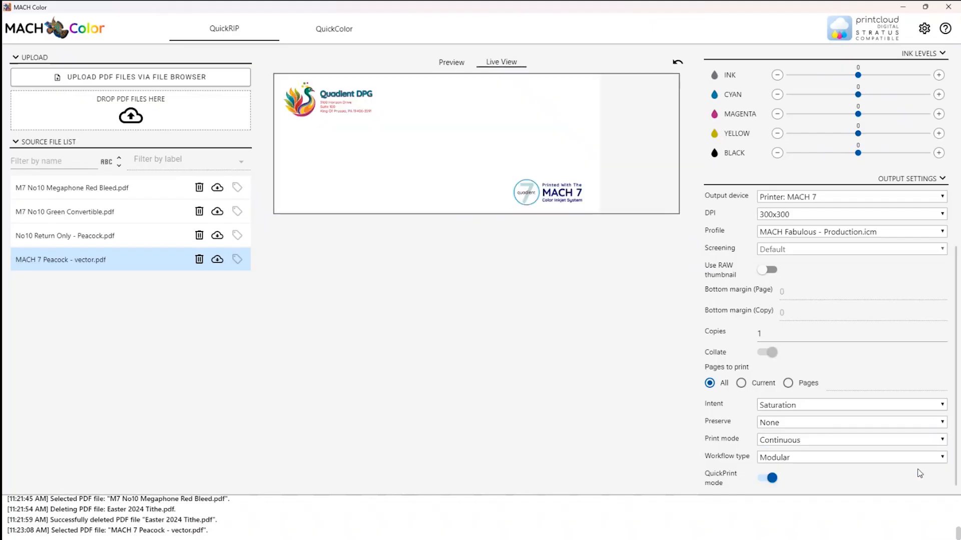
{"action": "left_click", "coordinate": [933, 405]}
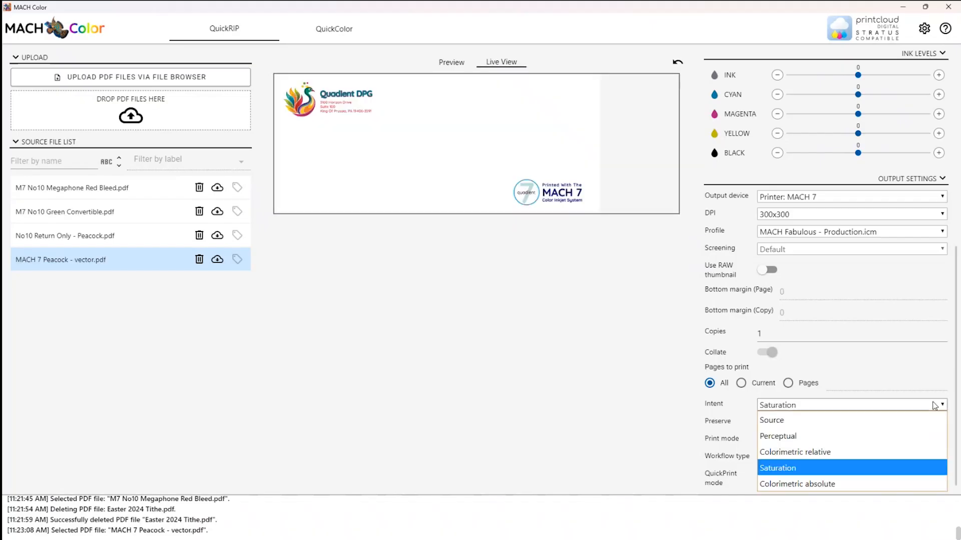
{"action": "left_click", "coordinate": [926, 420]}
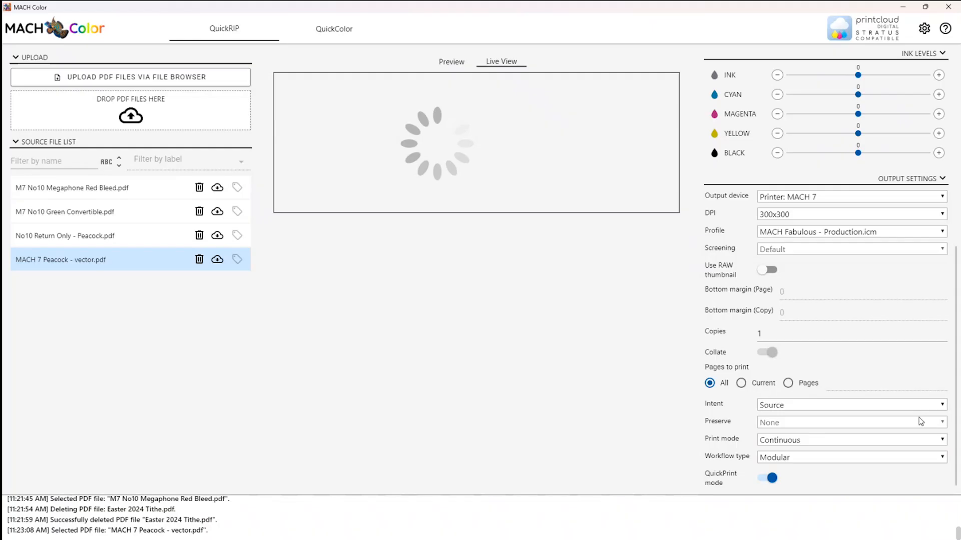
Try the Perceptual rendering intent and set the intent back to Source.
{"action": "left_click", "coordinate": [945, 406]}
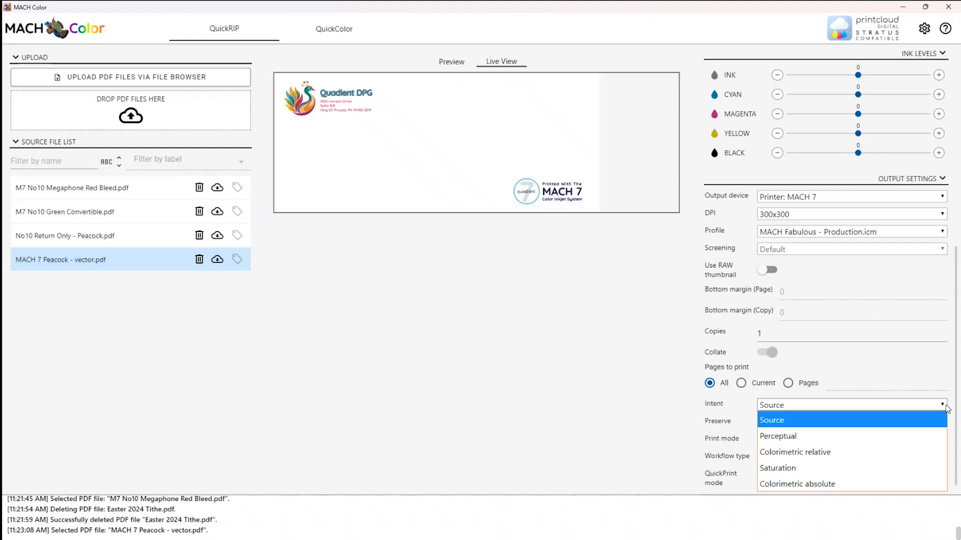
{"action": "left_click", "coordinate": [920, 435]}
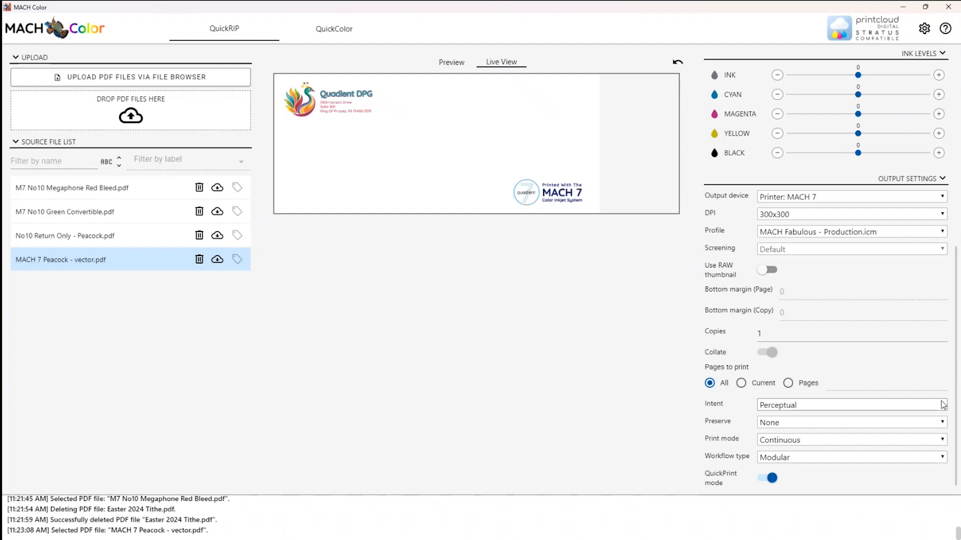
{"action": "left_click", "coordinate": [943, 405]}
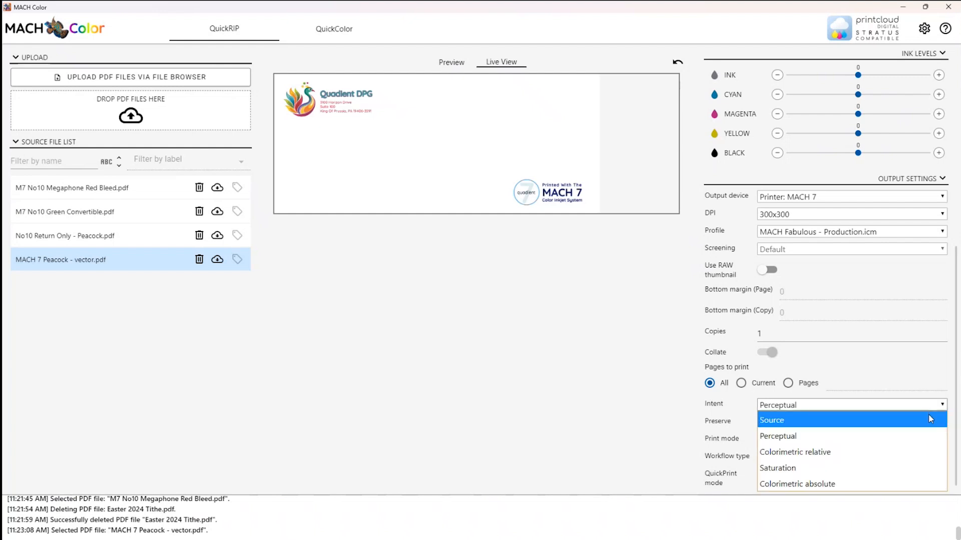
{"action": "left_click", "coordinate": [928, 414]}
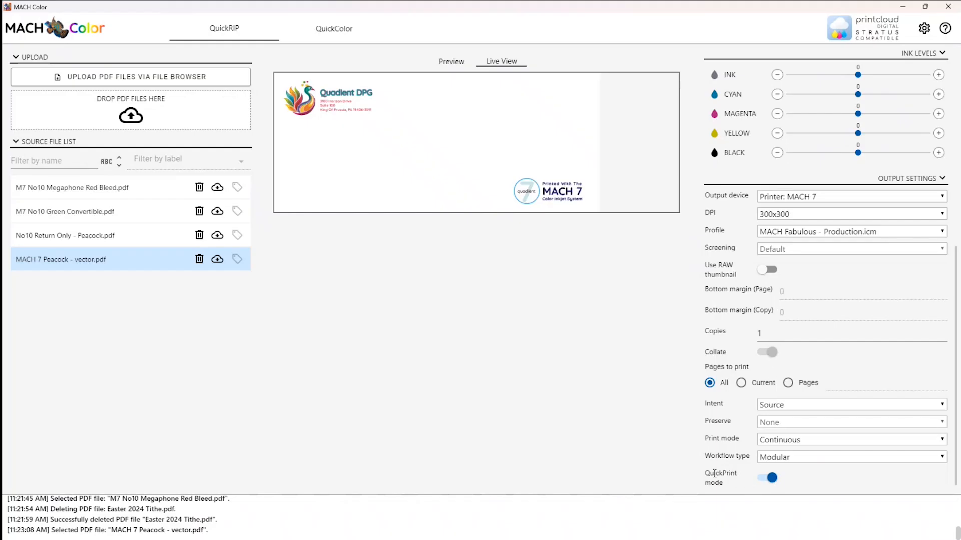
Shift the peacock artwork right in 1 mm increments to an X-offset of 2 mm and send the job to print.
{"action": "scroll", "coordinate": [906, 236], "scroll_direction": "up", "scroll_amount": 5}
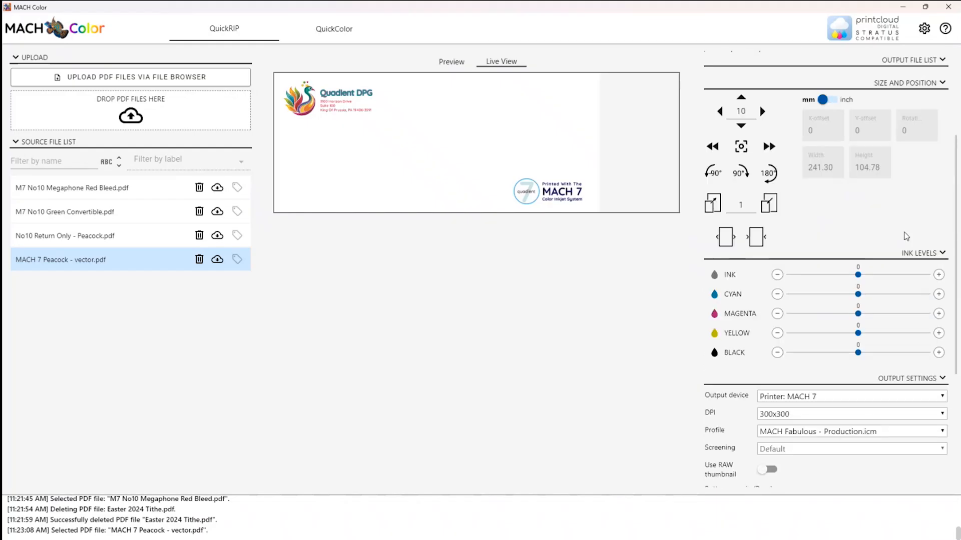
{"action": "scroll", "coordinate": [906, 237], "scroll_direction": "up", "scroll_amount": 4}
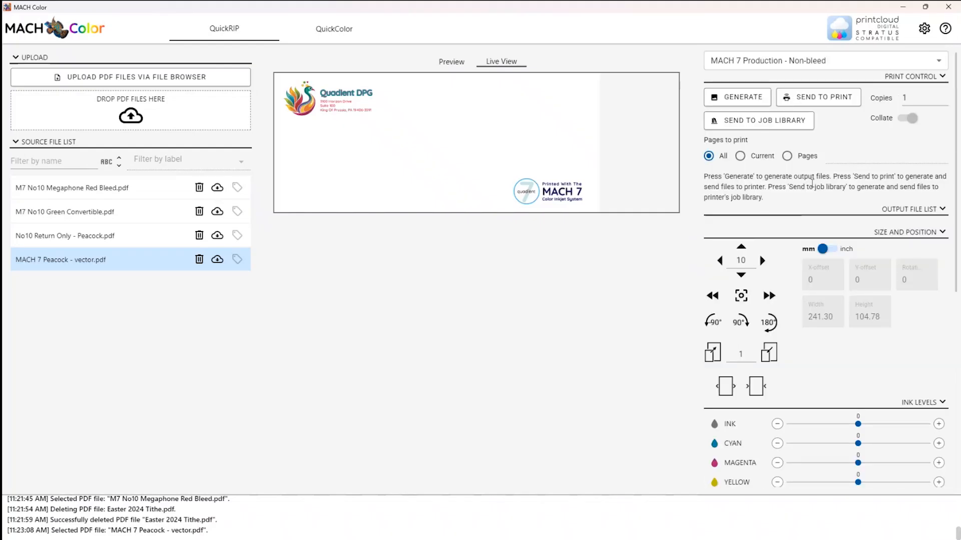
{"action": "double_click", "coordinate": [744, 260]}
{"action": "type", "text": "1"}
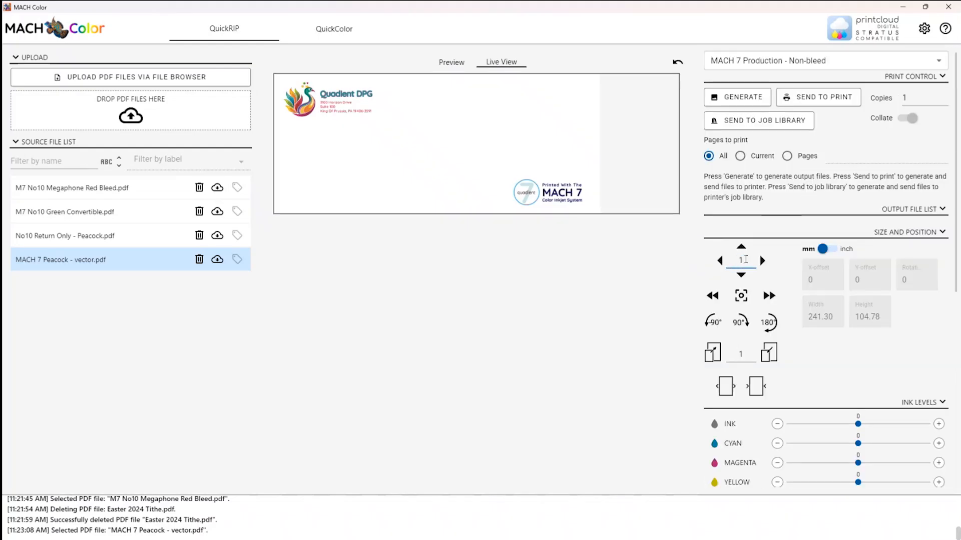
{"action": "left_click", "coordinate": [762, 261]}
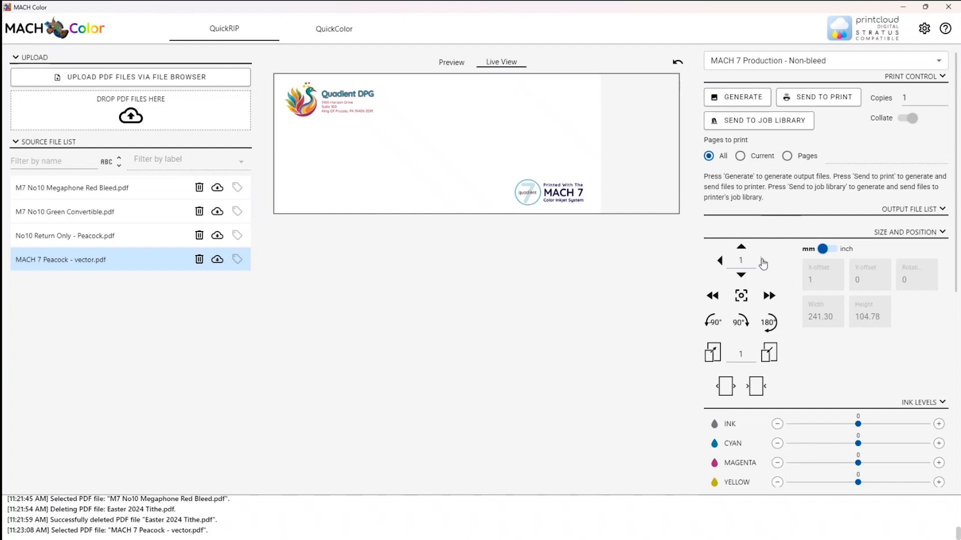
{"action": "left_click", "coordinate": [762, 261]}
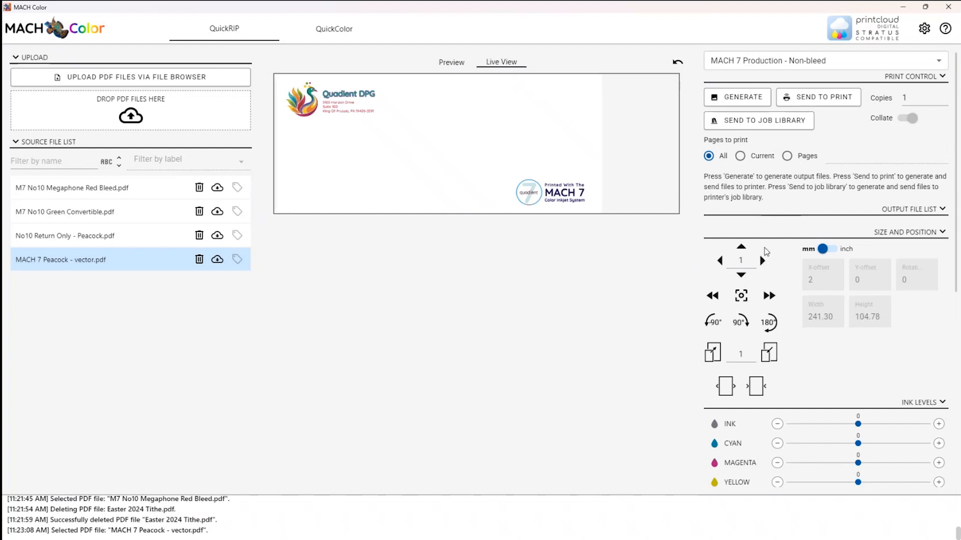
{"action": "left_click", "coordinate": [829, 100]}
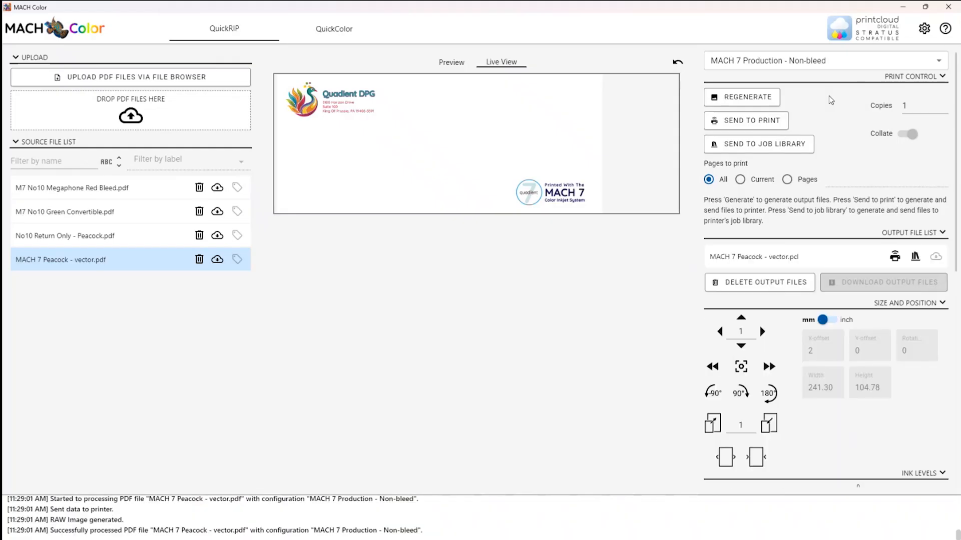
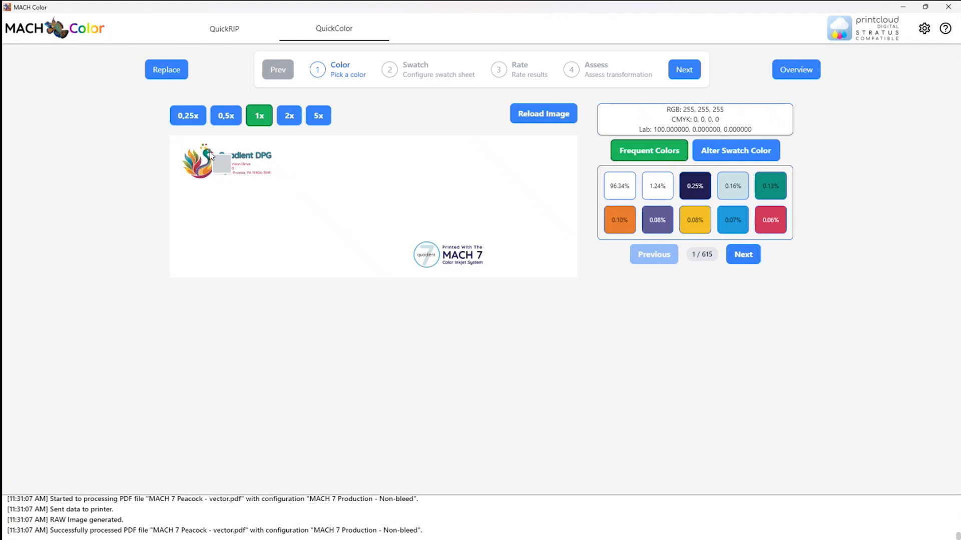
Pick the teal of the peacock's head as the color to adjust and proceed to the swatch sheet configuration.
{"action": "left_click", "coordinate": [288, 121]}
{"action": "left_click", "coordinate": [319, 120]}
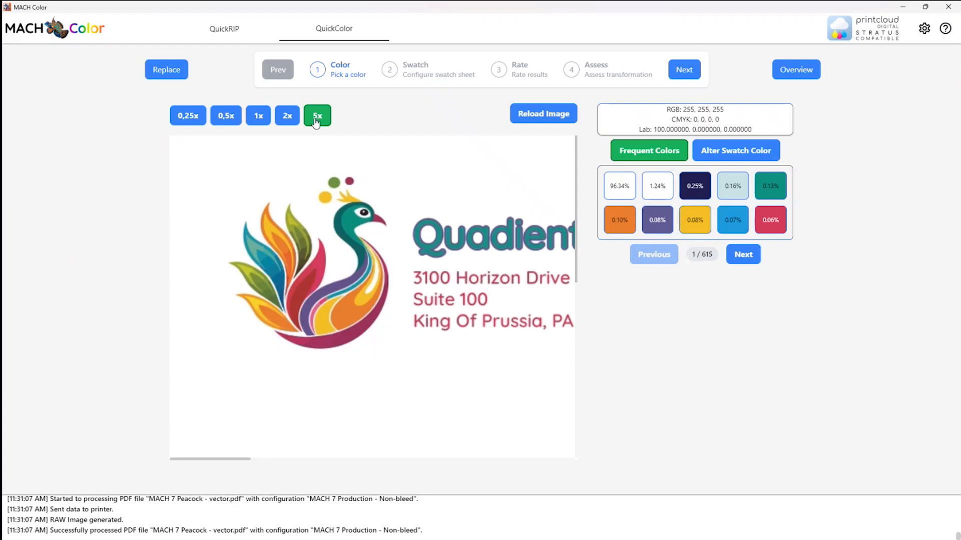
{"action": "left_click", "coordinate": [351, 223]}
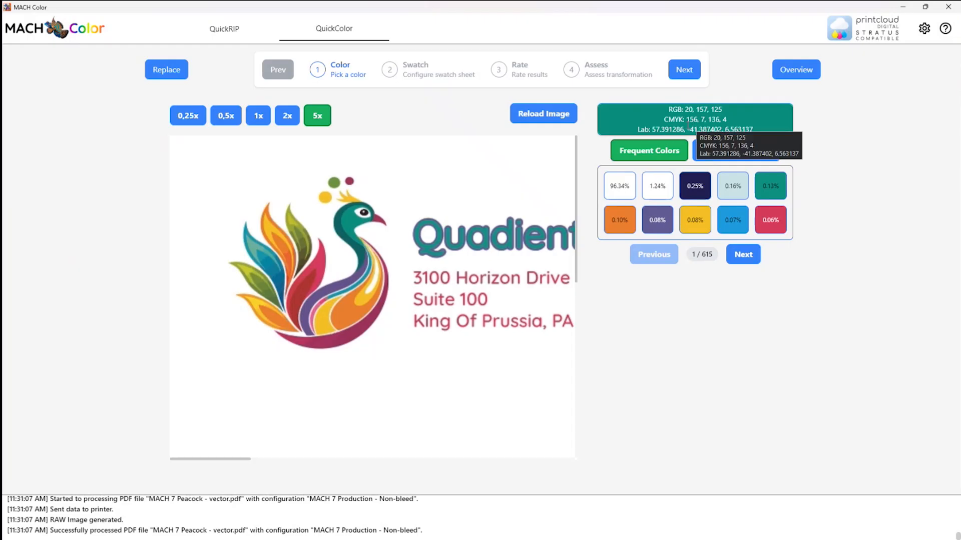
{"action": "left_click", "coordinate": [287, 116]}
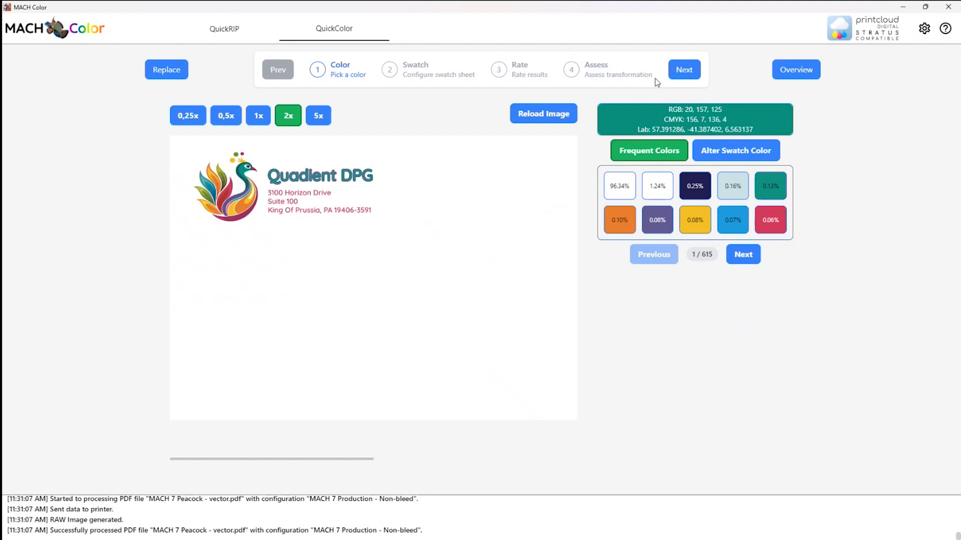
{"action": "left_click", "coordinate": [690, 70]}
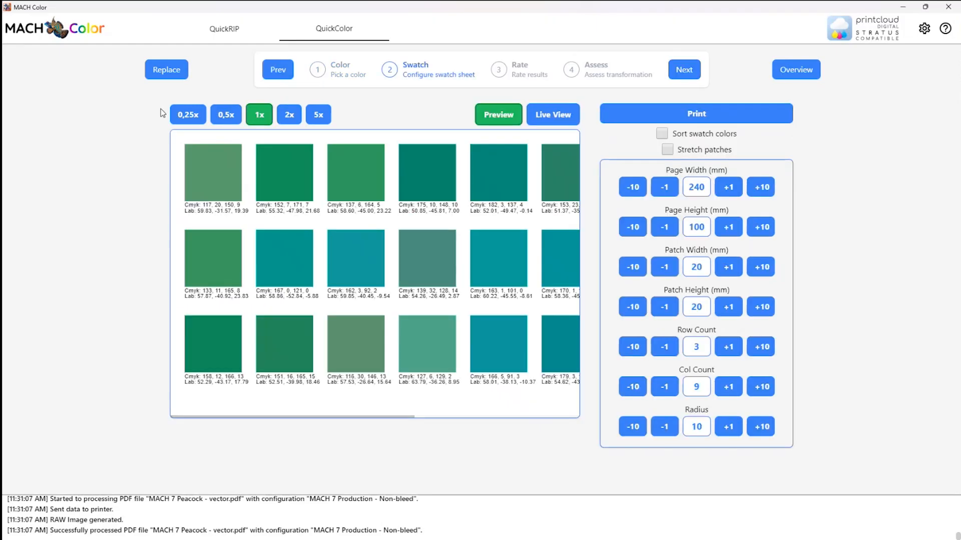
Try sorting the swatch colors and stretching the patches, switching each option off again after trying it.
{"action": "left_click", "coordinate": [224, 115]}
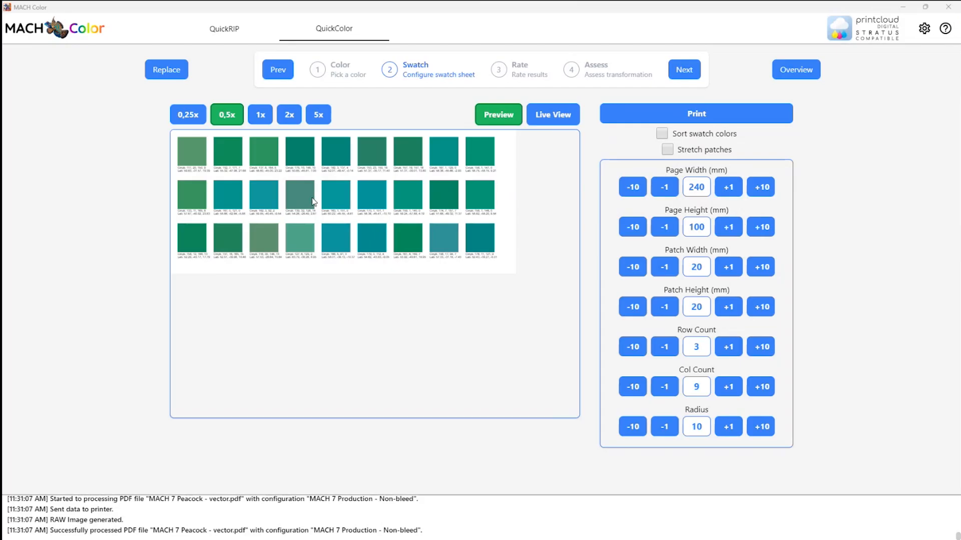
{"action": "left_click", "coordinate": [665, 137]}
{"action": "left_click", "coordinate": [665, 138]}
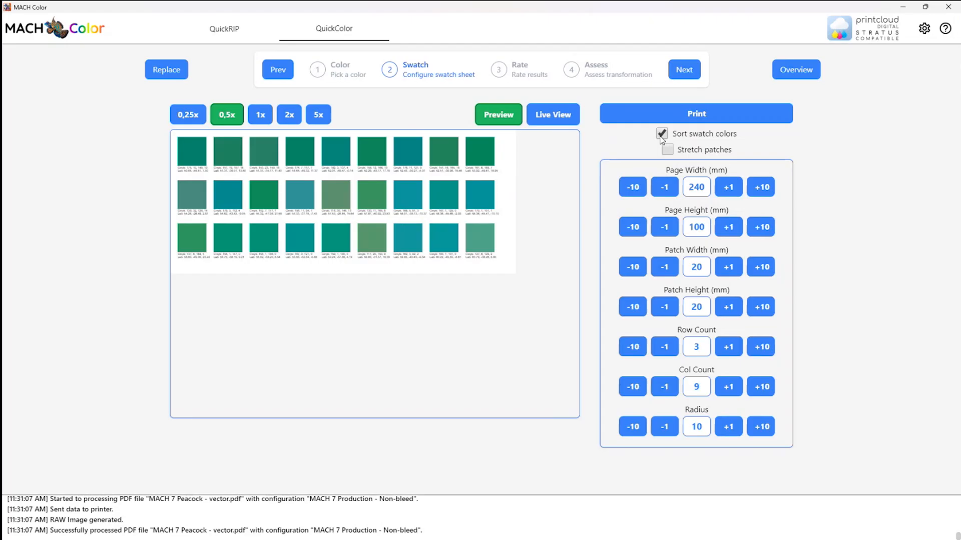
{"action": "left_click", "coordinate": [663, 137]}
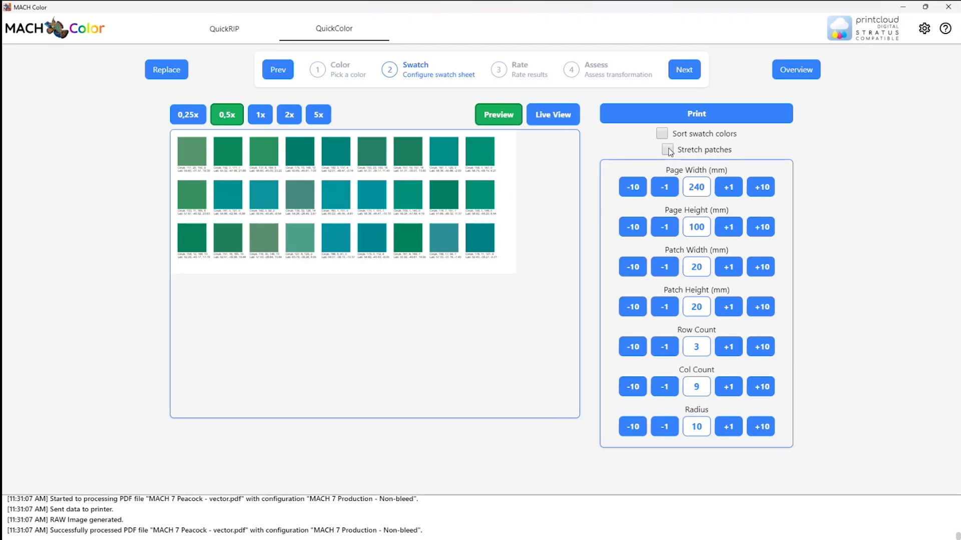
{"action": "left_click", "coordinate": [668, 151]}
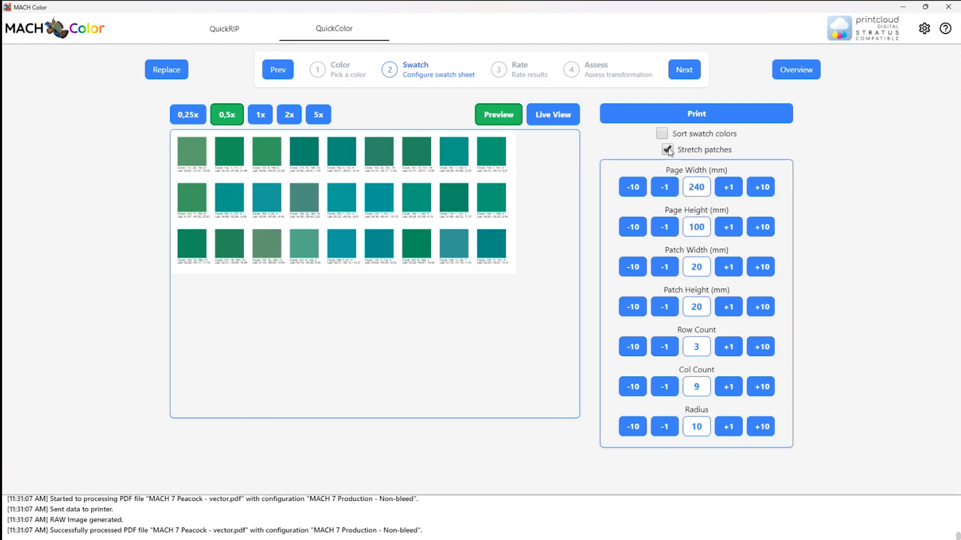
{"action": "left_click", "coordinate": [669, 150]}
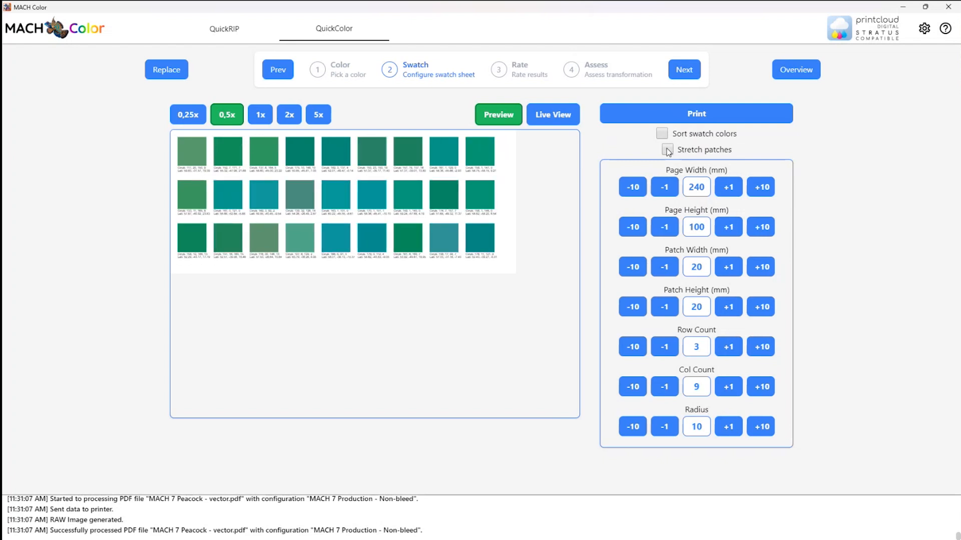
Set the swatch sheet to 4 rows and 10 columns with patches 18 mm wide and 14 mm high.
{"action": "left_click", "coordinate": [729, 351]}
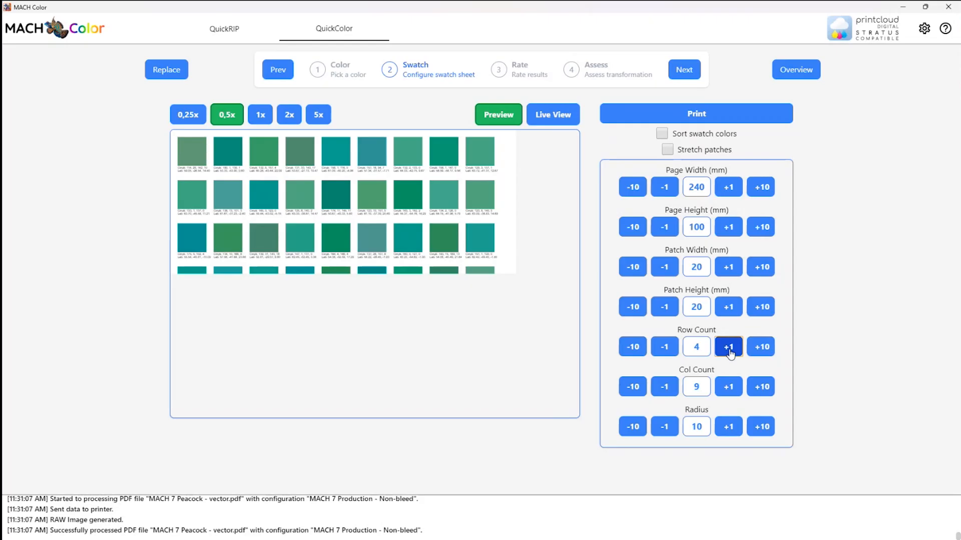
{"action": "left_click", "coordinate": [736, 393]}
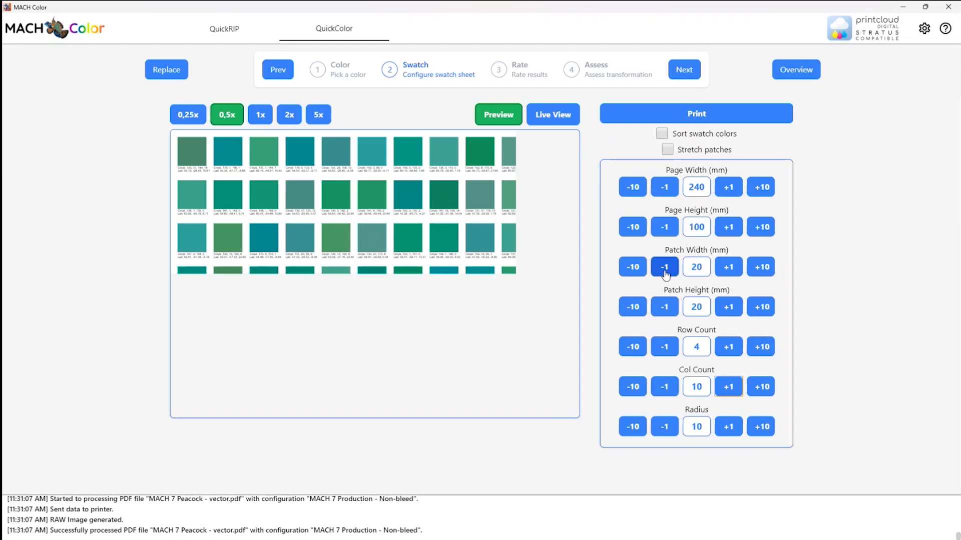
{"action": "left_click", "coordinate": [664, 269]}
{"action": "left_click", "coordinate": [664, 269]}
{"action": "left_click", "coordinate": [669, 311]}
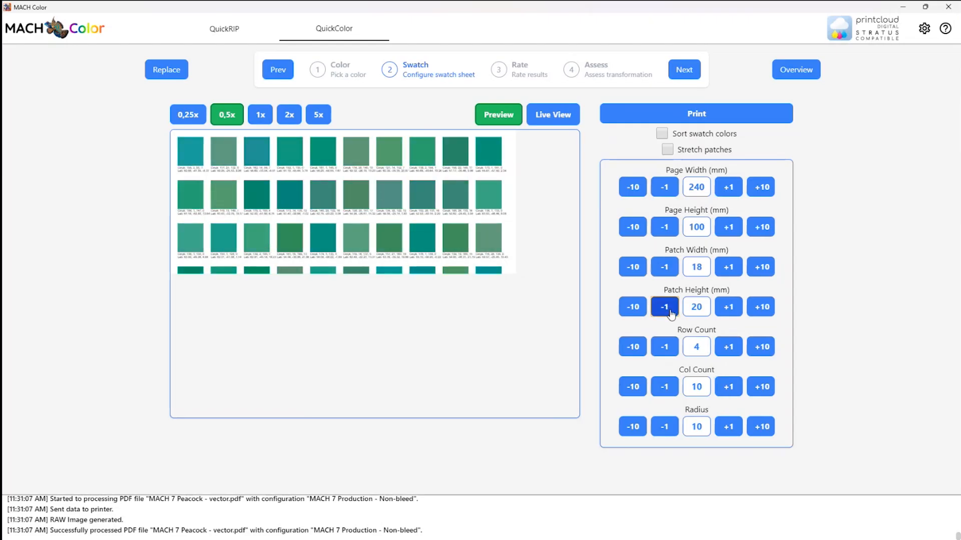
{"action": "left_click", "coordinate": [669, 312]}
{"action": "left_click", "coordinate": [670, 311]}
{"action": "left_click", "coordinate": [669, 311]}
{"action": "left_click", "coordinate": [670, 311]}
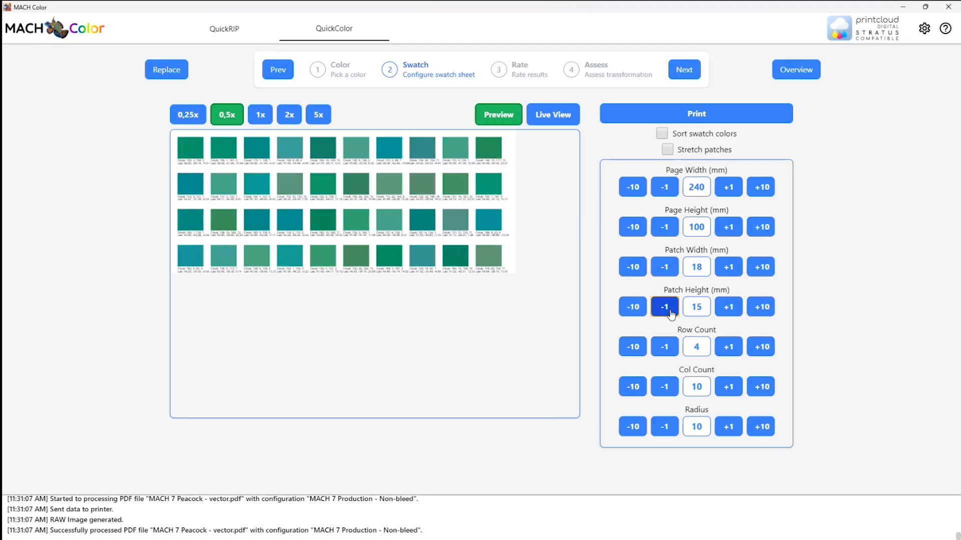
{"action": "left_click", "coordinate": [669, 312]}
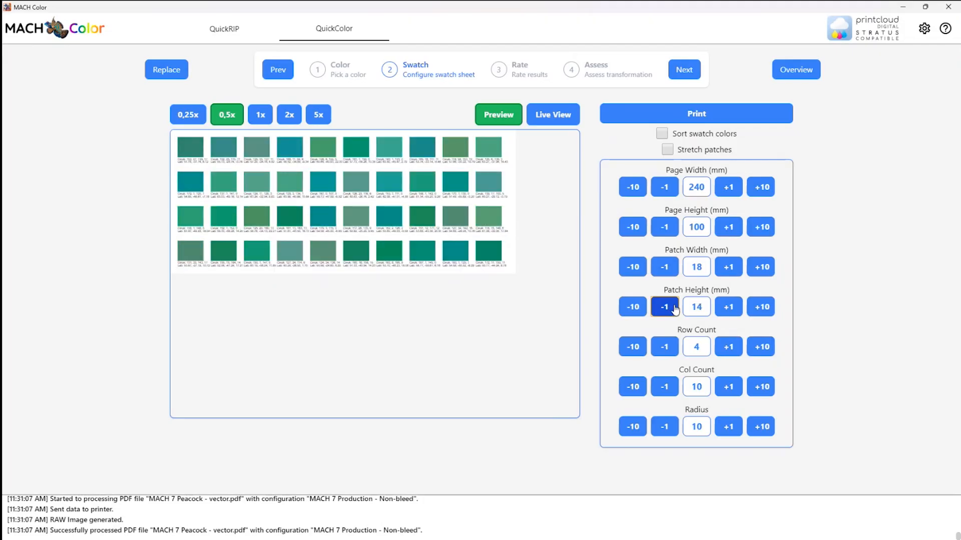
Widen the swatch color range to a radius of 51 and print the swatch sheet.
{"action": "left_click", "coordinate": [729, 426]}
{"action": "left_click", "coordinate": [729, 427]}
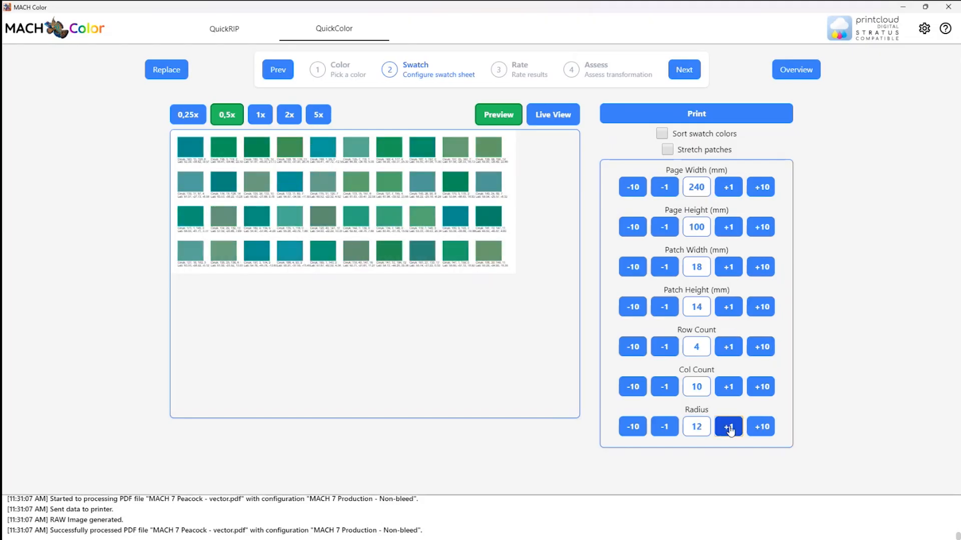
{"action": "left_click", "coordinate": [728, 427]}
{"action": "left_click", "coordinate": [729, 427]}
{"action": "left_click", "coordinate": [728, 427]}
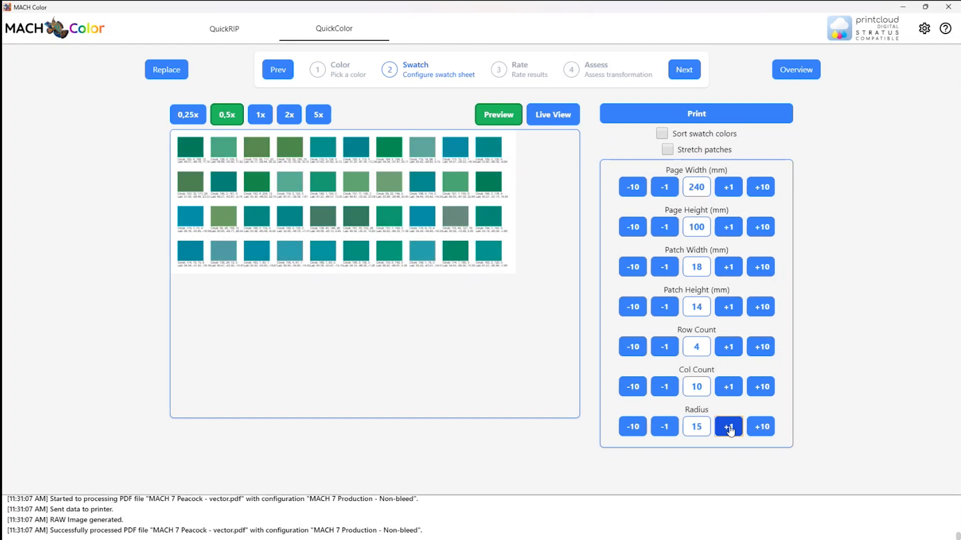
{"action": "left_click", "coordinate": [729, 427]}
{"action": "left_click", "coordinate": [728, 427]}
{"action": "left_click", "coordinate": [729, 427]}
{"action": "left_click", "coordinate": [728, 427]}
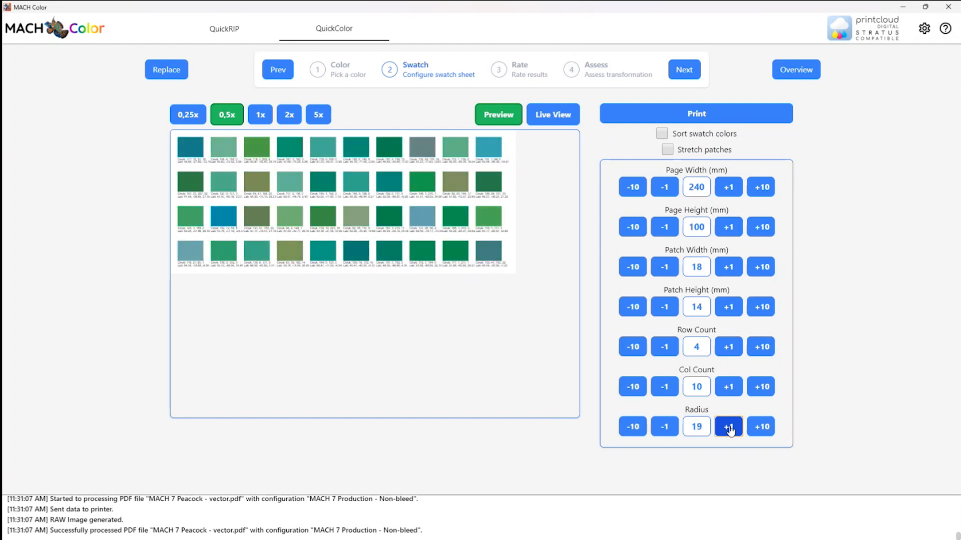
{"action": "left_click", "coordinate": [728, 426]}
{"action": "left_click", "coordinate": [729, 427]}
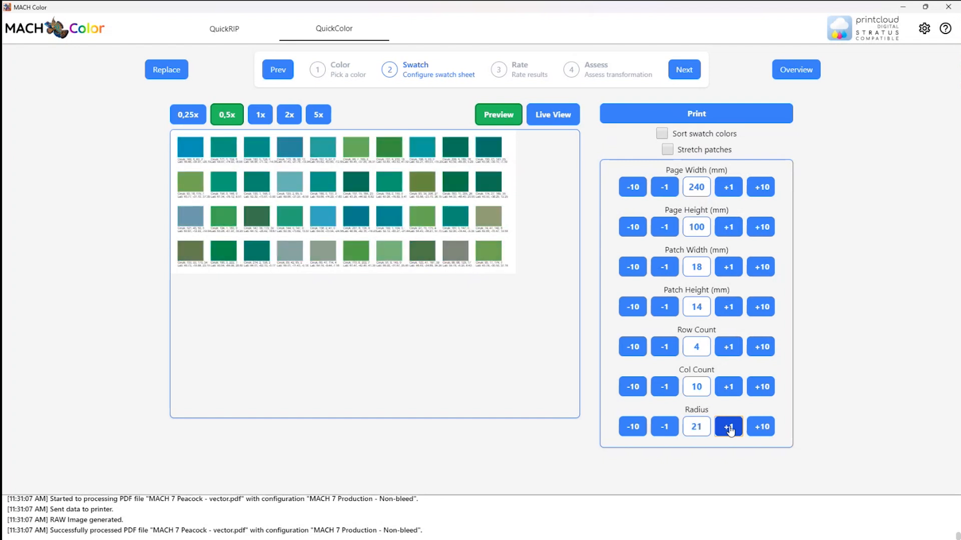
{"action": "left_click", "coordinate": [728, 426]}
{"action": "left_click", "coordinate": [728, 427]}
{"action": "left_click", "coordinate": [729, 427]}
{"action": "left_click", "coordinate": [728, 427]}
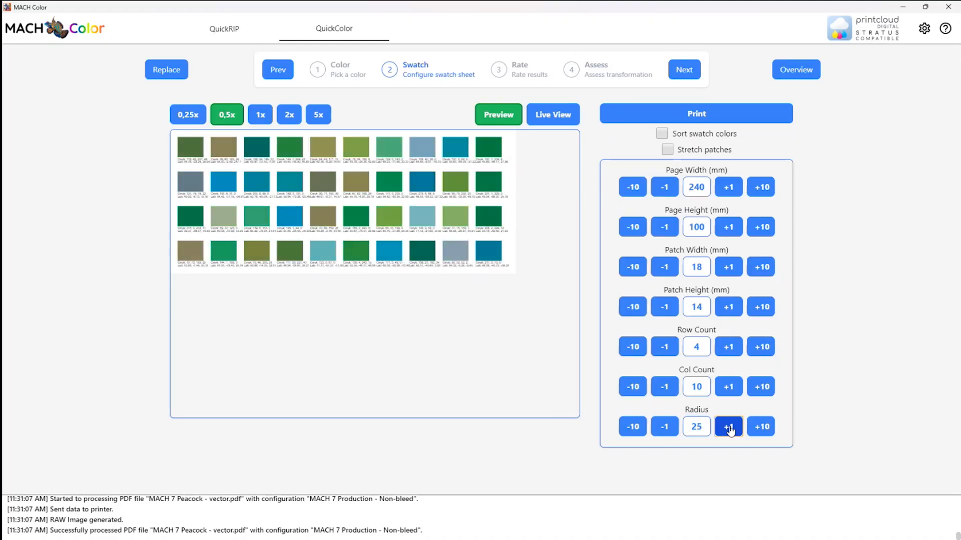
{"action": "left_click", "coordinate": [728, 427]}
{"action": "left_click", "coordinate": [728, 427]}
{"action": "left_click", "coordinate": [728, 427]}
{"action": "left_click", "coordinate": [729, 427]}
{"action": "left_click", "coordinate": [729, 426]}
{"action": "left_click", "coordinate": [728, 427]}
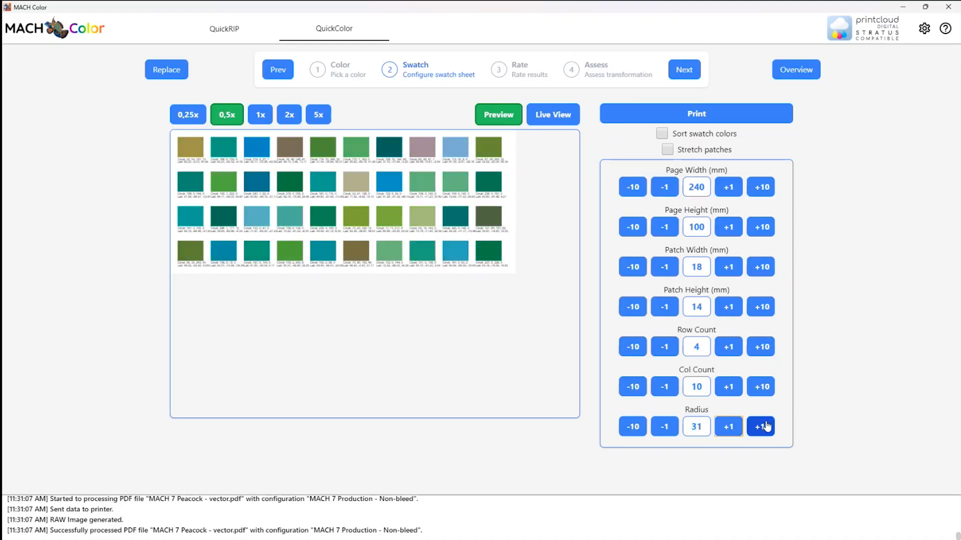
{"action": "left_click", "coordinate": [765, 426]}
{"action": "left_click", "coordinate": [765, 426]}
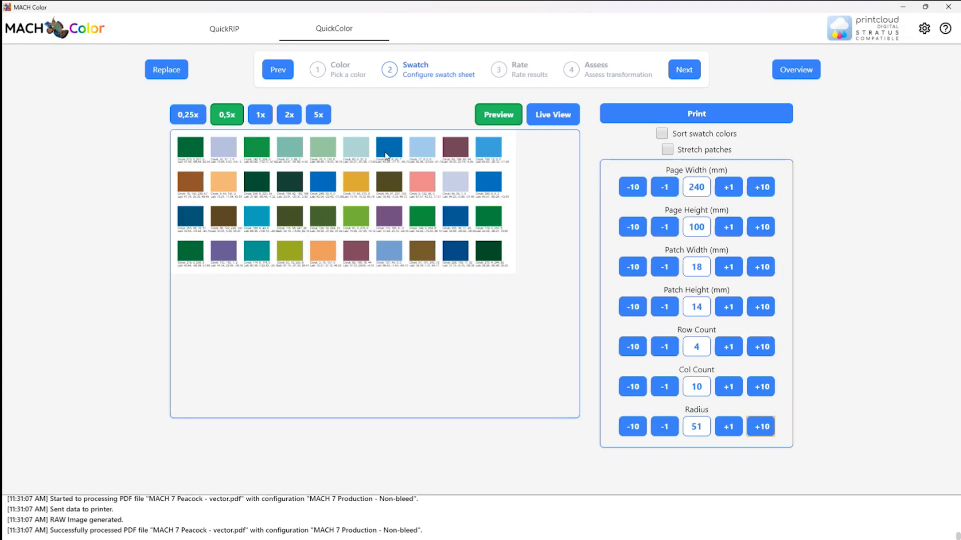
{"action": "left_click", "coordinate": [712, 116]}
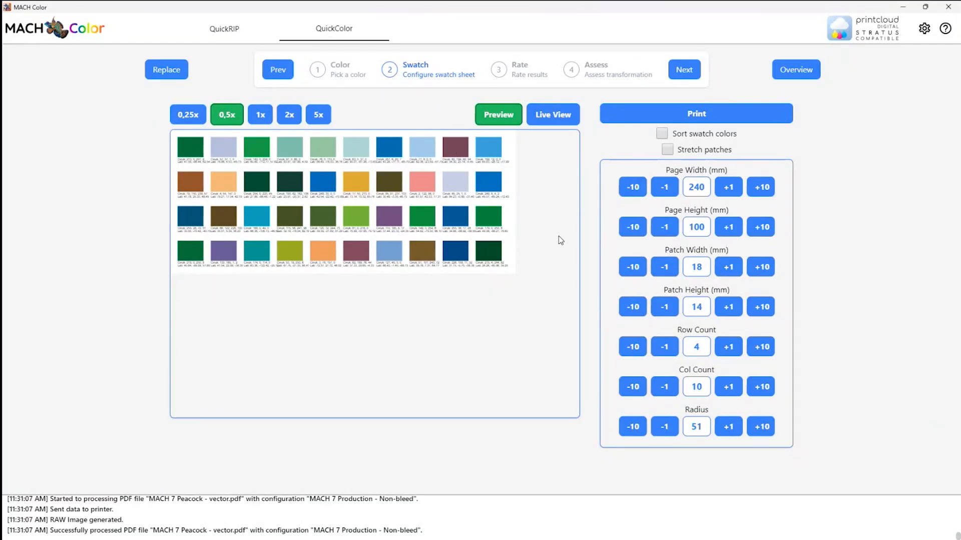
Choose the dark mauve patch in the swatch sheet's first row as the rated result and print the artwork from the assessment stage.
{"action": "left_click", "coordinate": [685, 72]}
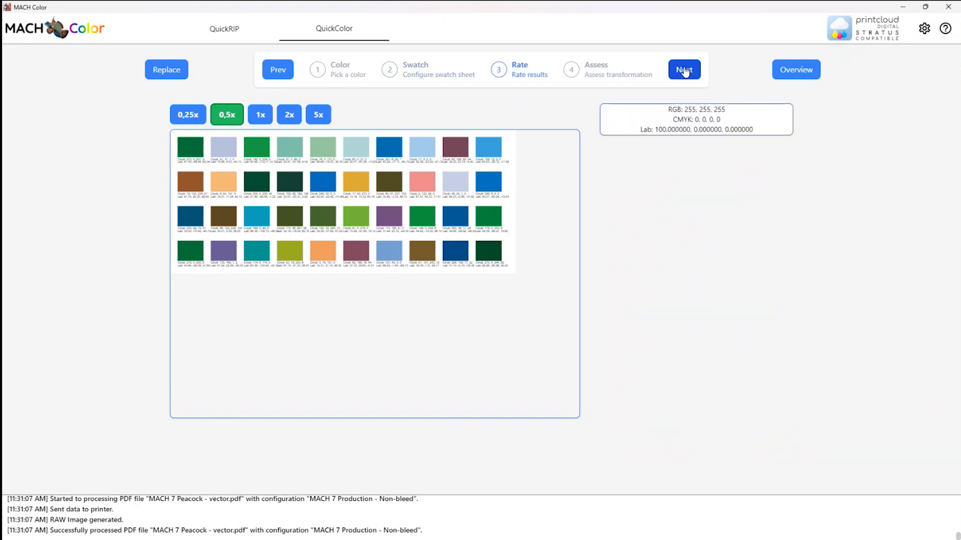
{"action": "left_click", "coordinate": [455, 152]}
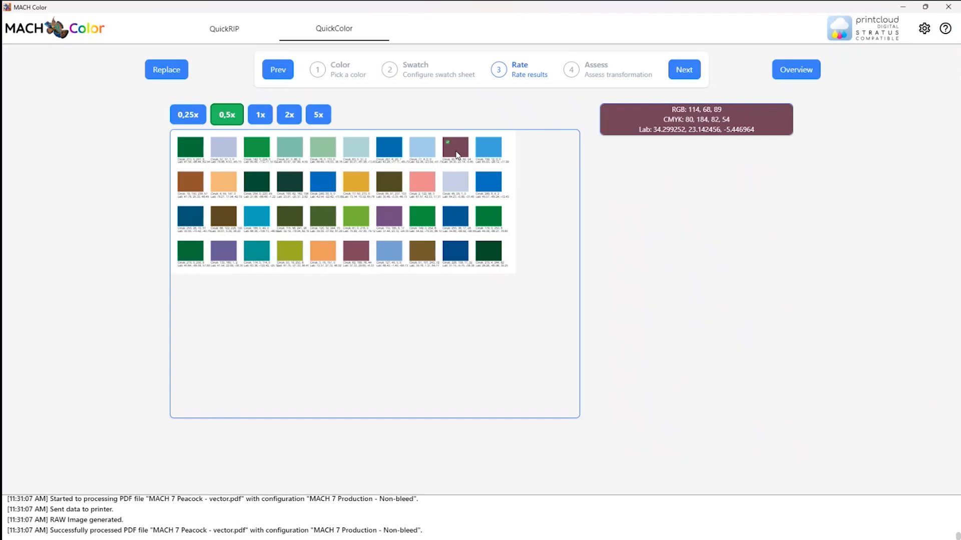
{"action": "left_click", "coordinate": [686, 70]}
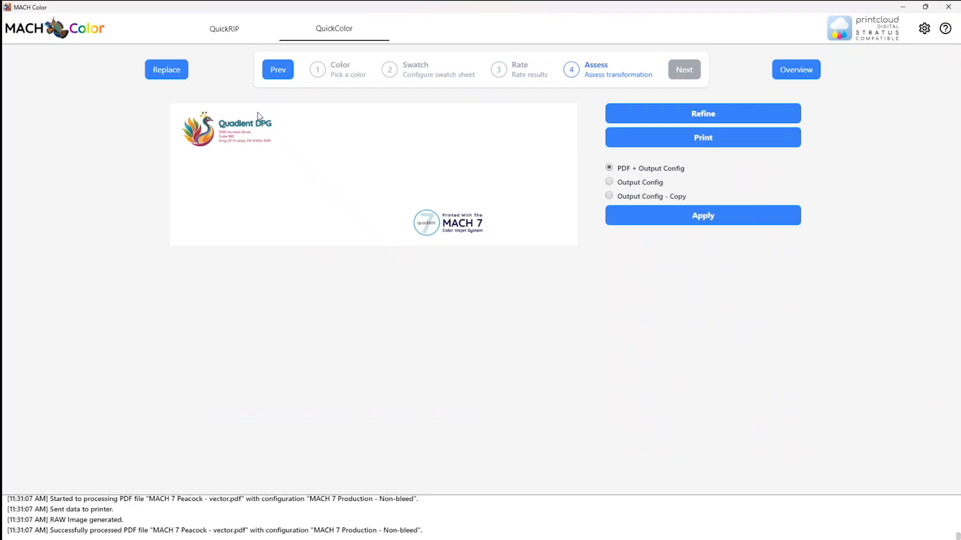
{"action": "left_click", "coordinate": [708, 143]}
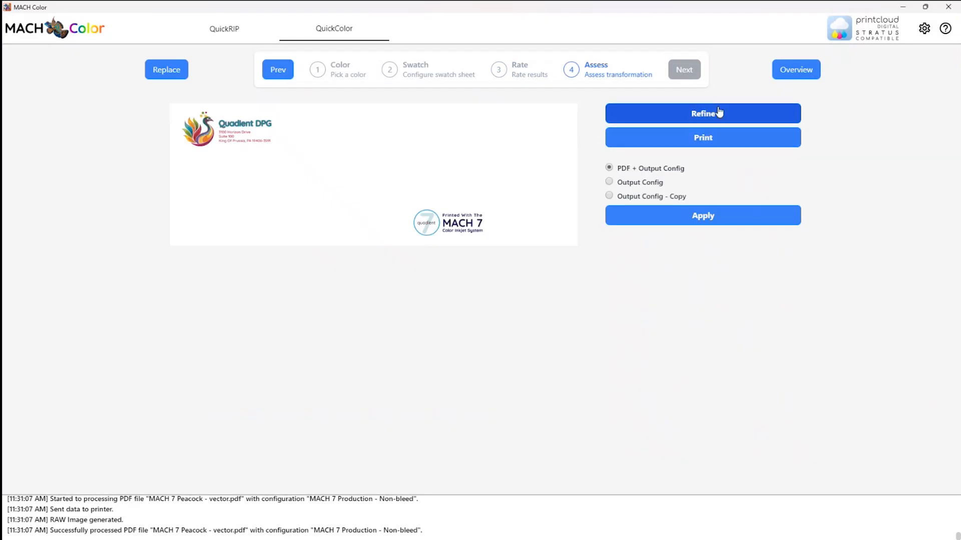
{"action": "left_click", "coordinate": [716, 143]}
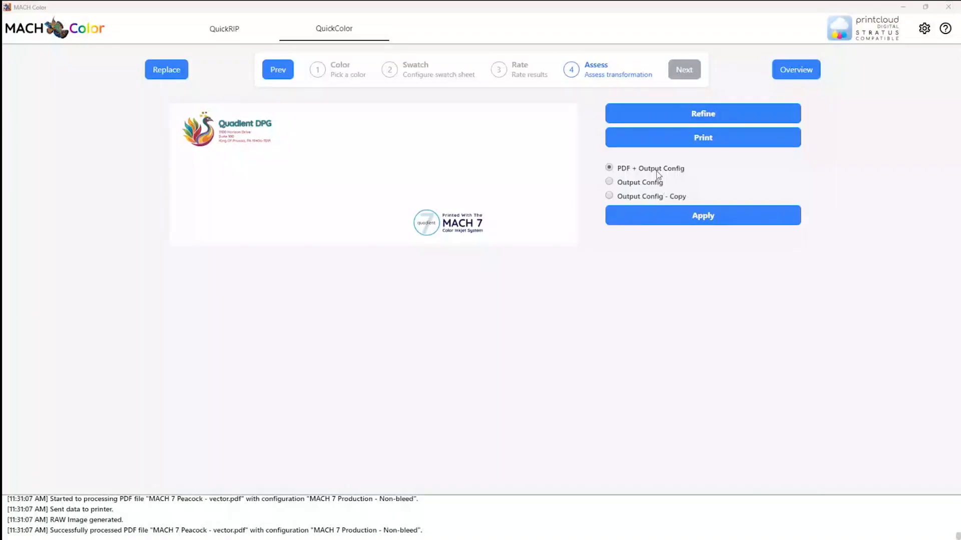
Refine the color transformation with a new swatch sheet and reduce its radius to 1.
{"action": "left_click", "coordinate": [709, 118]}
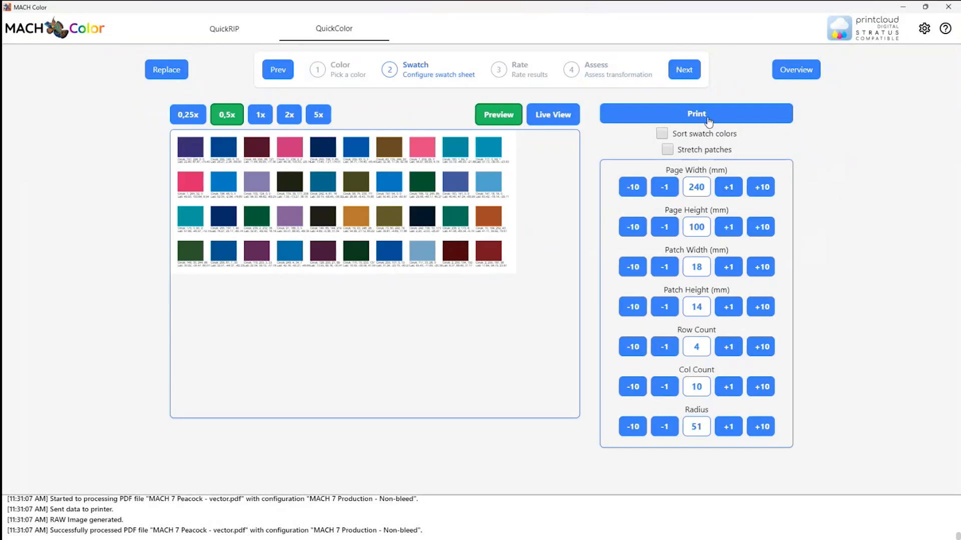
{"action": "left_click", "coordinate": [708, 121]}
{"action": "left_click", "coordinate": [665, 426]}
{"action": "left_click", "coordinate": [665, 427]}
{"action": "left_click", "coordinate": [665, 427]}
{"action": "left_click", "coordinate": [665, 427]}
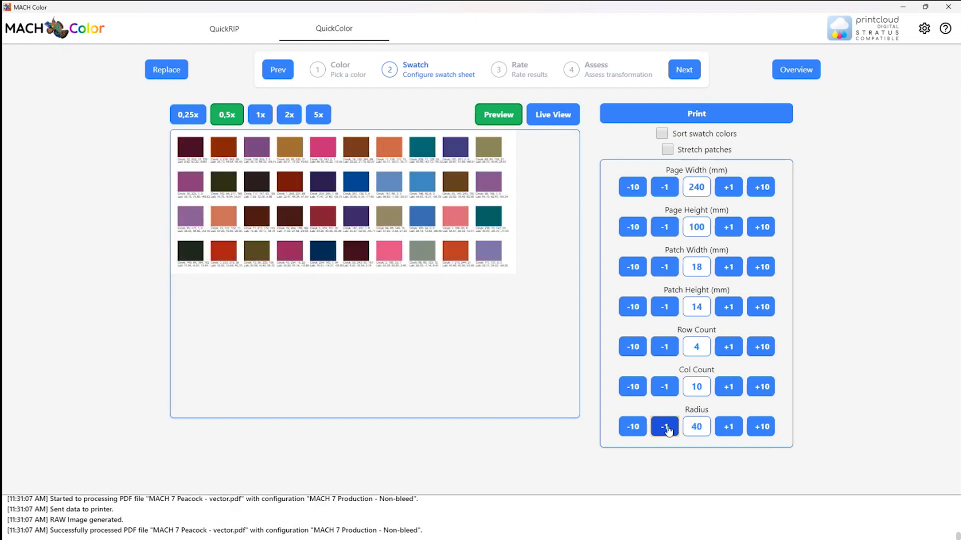
{"action": "left_click", "coordinate": [666, 426]}
{"action": "left_click", "coordinate": [666, 427]}
{"action": "left_click", "coordinate": [666, 427]}
{"action": "left_click", "coordinate": [665, 426]}
{"action": "left_click", "coordinate": [634, 428]}
{"action": "left_click", "coordinate": [634, 428]}
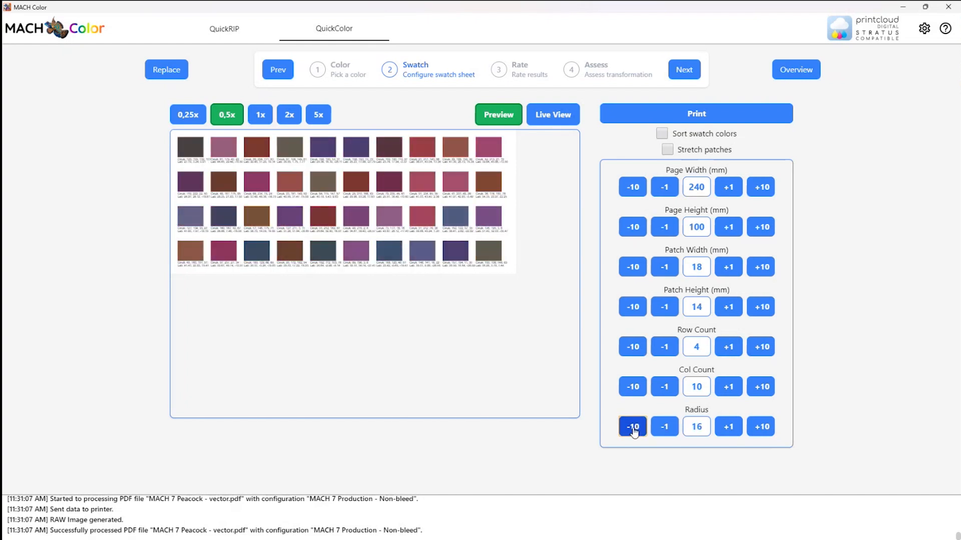
{"action": "left_click", "coordinate": [634, 429]}
{"action": "left_click", "coordinate": [633, 428]}
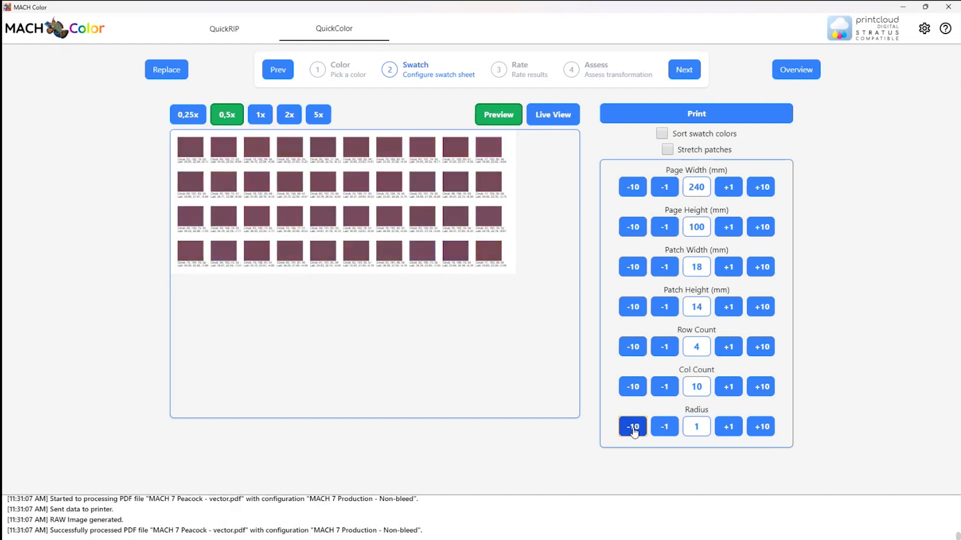
Increase the refined swatch sheet's radius to 20.
{"action": "left_click", "coordinate": [728, 429]}
{"action": "left_click", "coordinate": [729, 430]}
{"action": "left_click", "coordinate": [730, 431]}
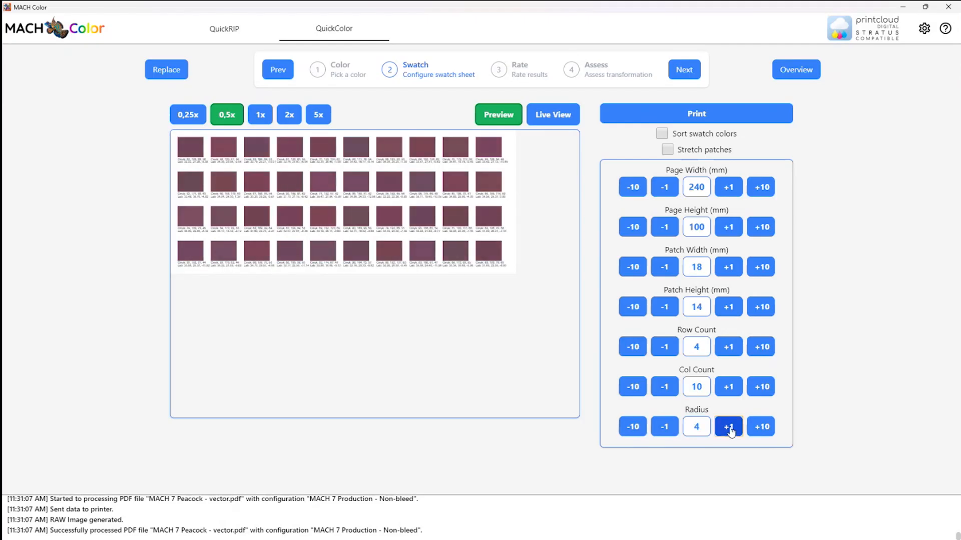
{"action": "left_click", "coordinate": [729, 430]}
{"action": "left_click", "coordinate": [729, 431]}
{"action": "left_click", "coordinate": [730, 431]}
{"action": "left_click", "coordinate": [730, 431]}
{"action": "left_click", "coordinate": [730, 431]}
{"action": "left_click", "coordinate": [729, 430]}
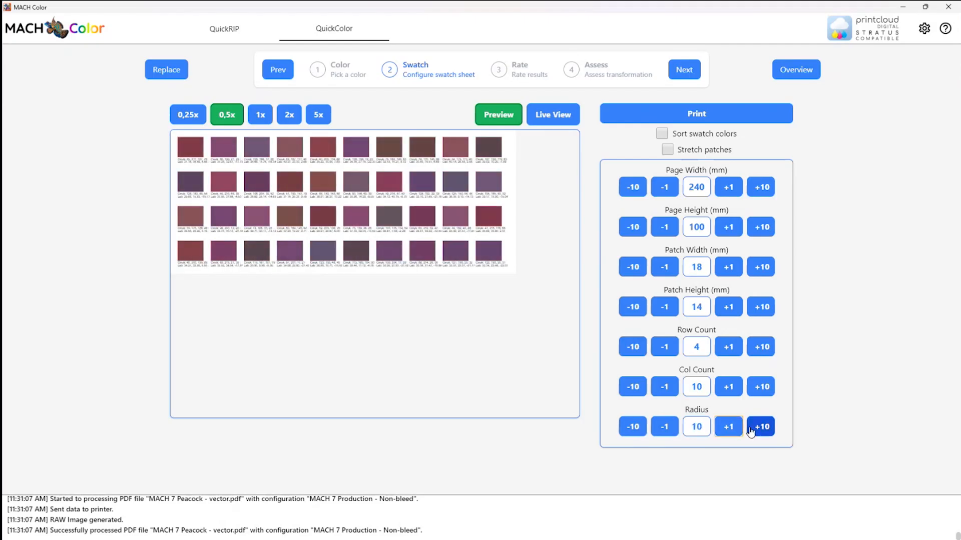
{"action": "left_click", "coordinate": [750, 431]}
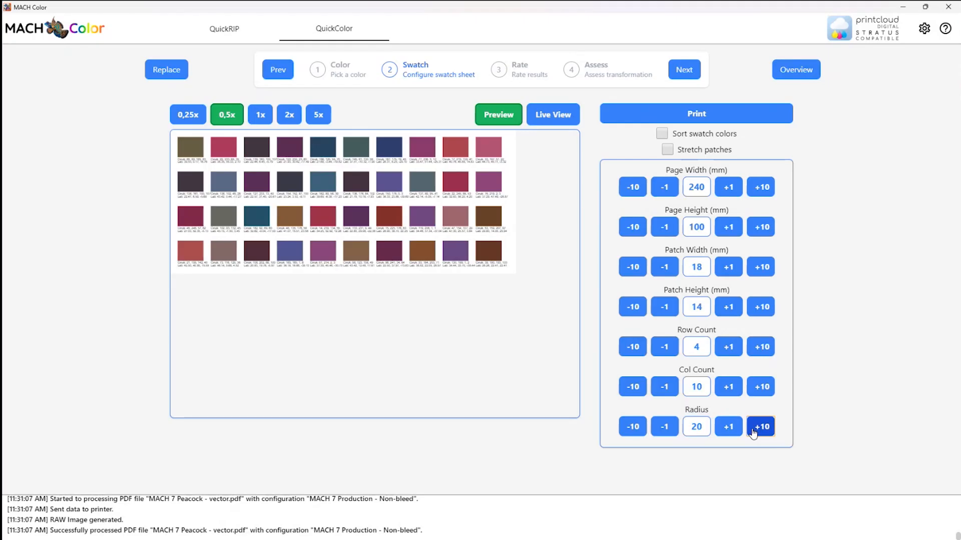
Increase the refined swatch sheet's radius to 40 and print the sheet.
{"action": "left_click", "coordinate": [753, 431]}
{"action": "left_click", "coordinate": [753, 431]}
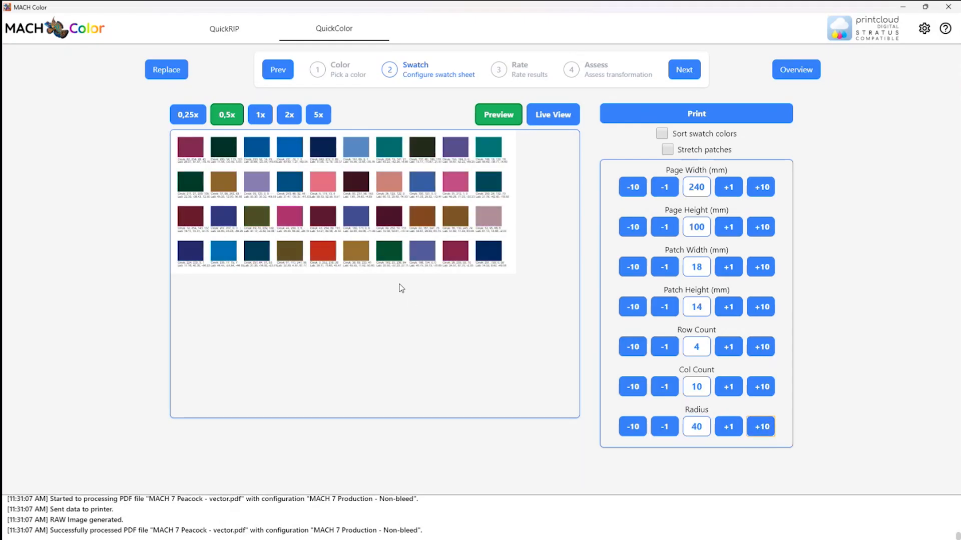
{"action": "left_click", "coordinate": [732, 115]}
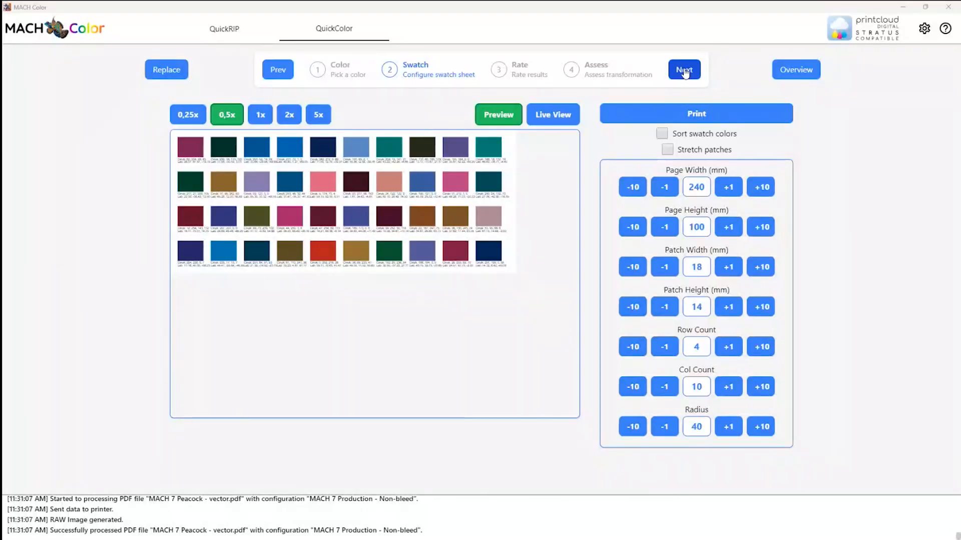
Choose the light pink patch in the swatch sheet's second row as the rated result and print the artwork from the assessment stage.
{"action": "left_click", "coordinate": [684, 71]}
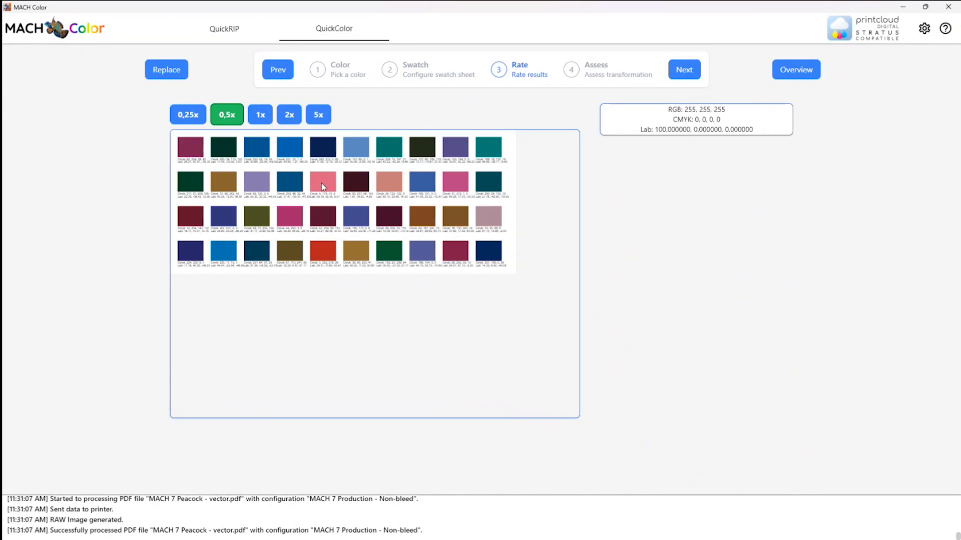
{"action": "left_click", "coordinate": [323, 187]}
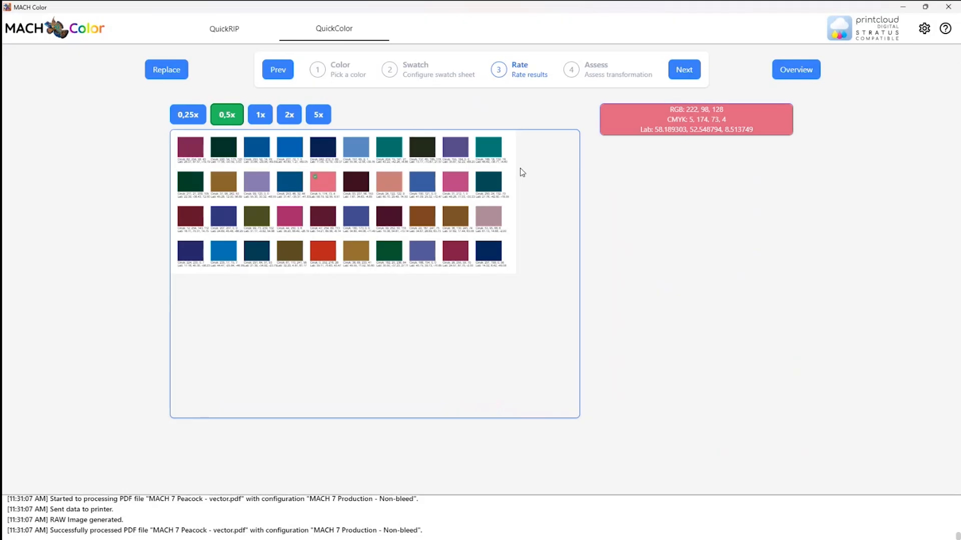
{"action": "left_click", "coordinate": [695, 70]}
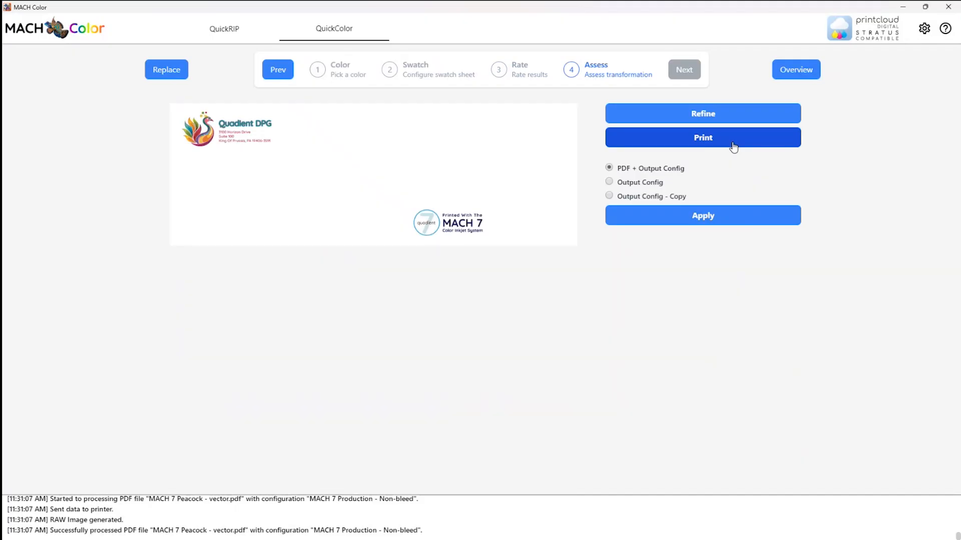
{"action": "left_click", "coordinate": [733, 146]}
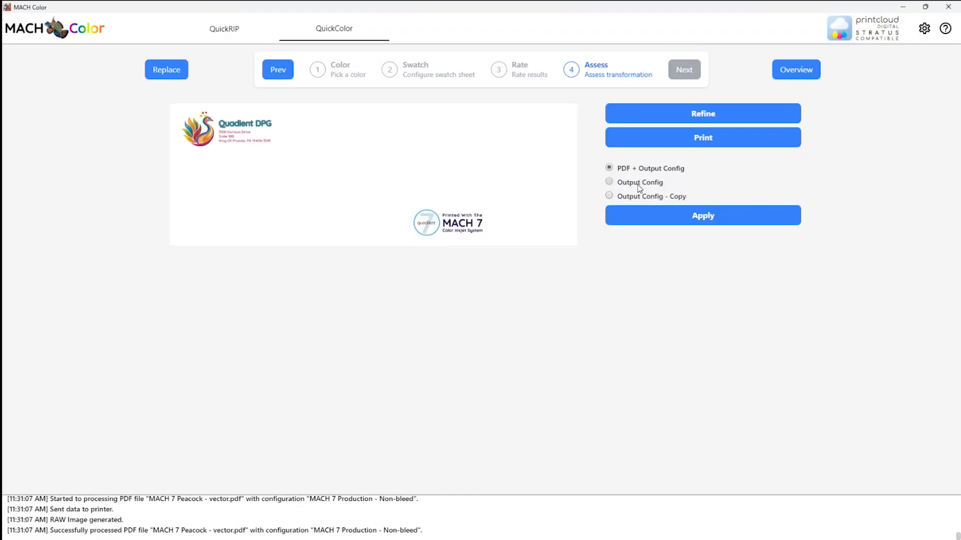
Apply the color transformation with the scope PDF + Output Config.
{"action": "left_click", "coordinate": [639, 188]}
{"action": "left_click", "coordinate": [645, 169]}
{"action": "left_click", "coordinate": [611, 195]}
{"action": "left_click", "coordinate": [612, 169]}
{"action": "left_click", "coordinate": [731, 221]}
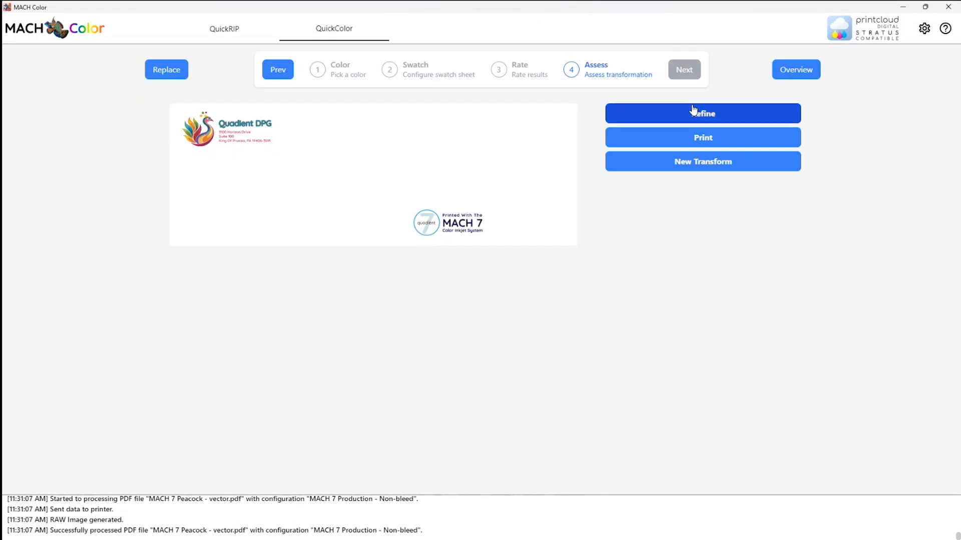
Return to QuickRIP, show the peacock artwork in live view and shift it horizontally to an X-offset of 3 mm.
{"action": "left_click", "coordinate": [233, 31]}
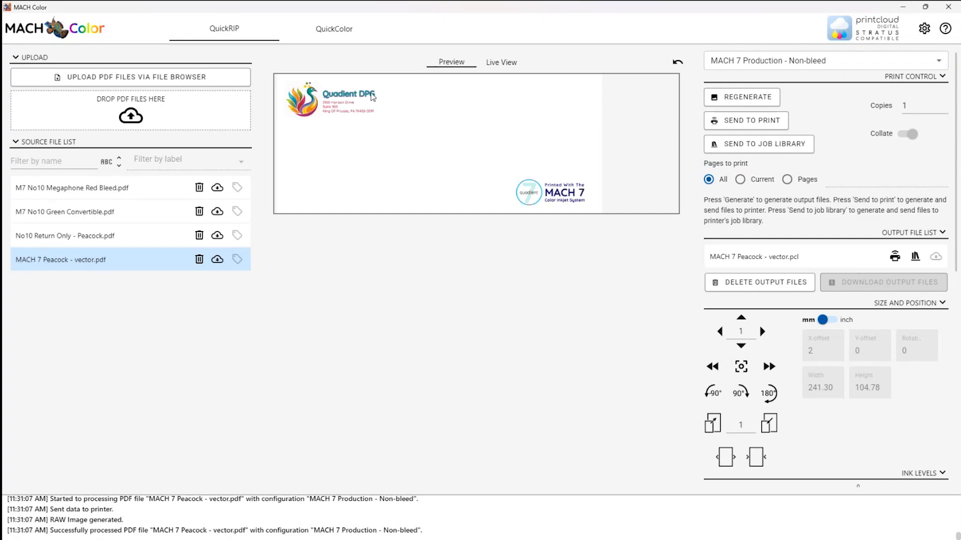
{"action": "left_click", "coordinate": [516, 64]}
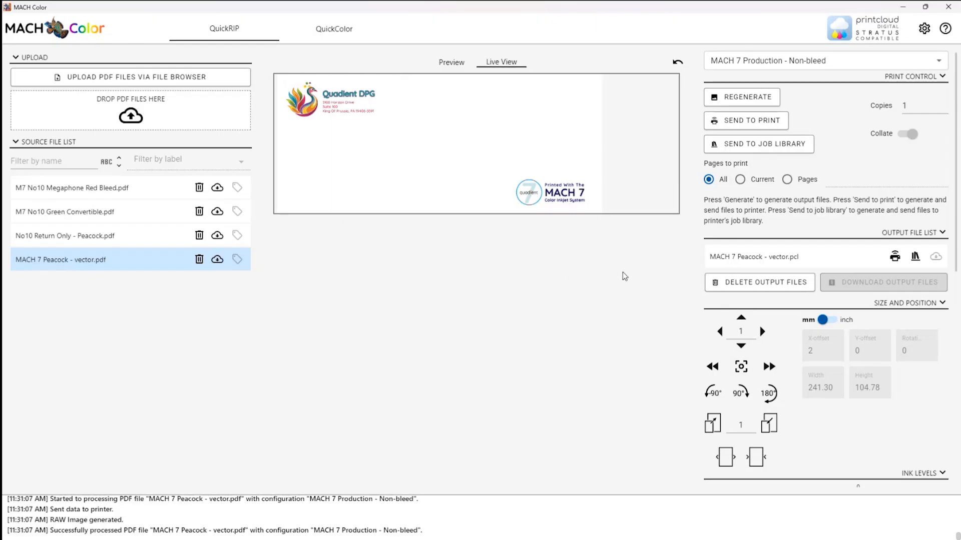
{"action": "scroll", "coordinate": [813, 364], "scroll_direction": "down", "scroll_amount": 2}
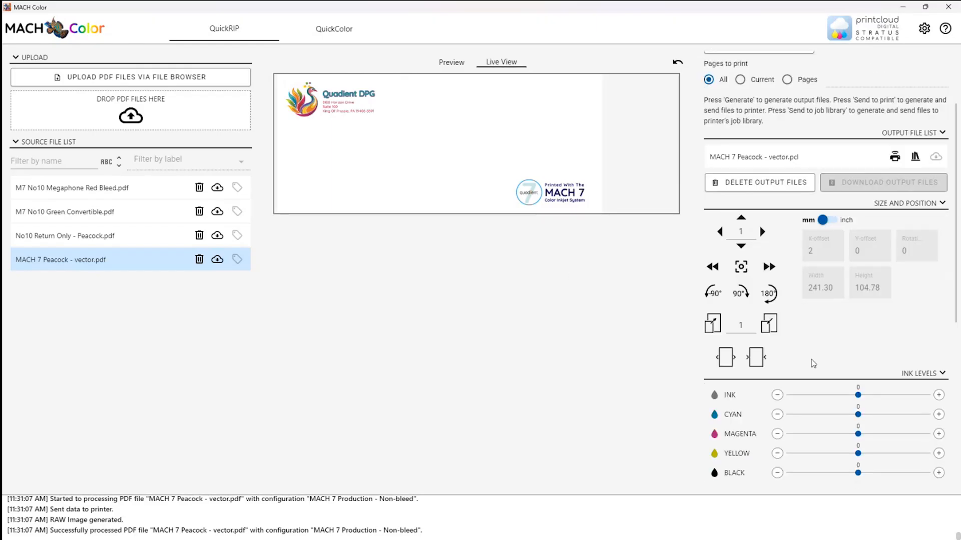
{"action": "scroll", "coordinate": [812, 361], "scroll_direction": "up", "scroll_amount": 2}
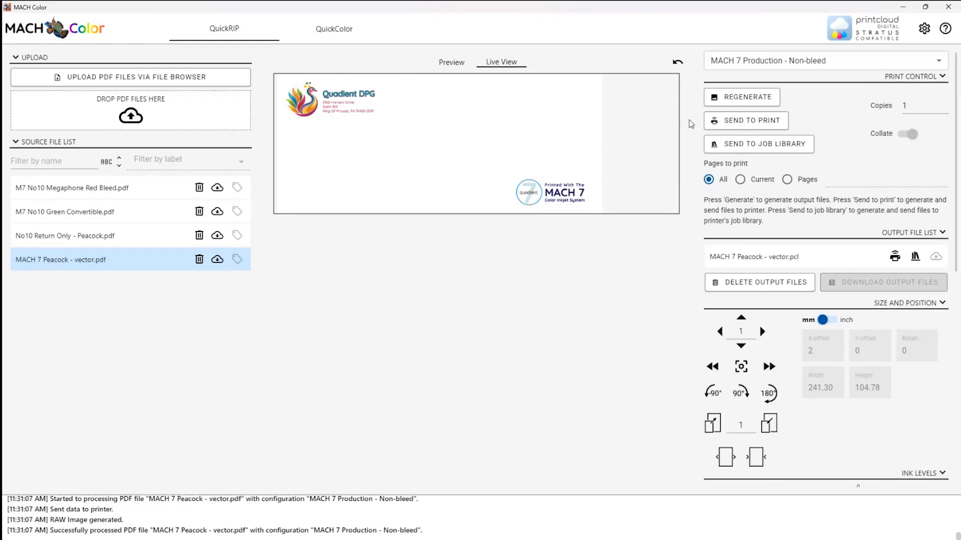
{"action": "left_click", "coordinate": [763, 332]}
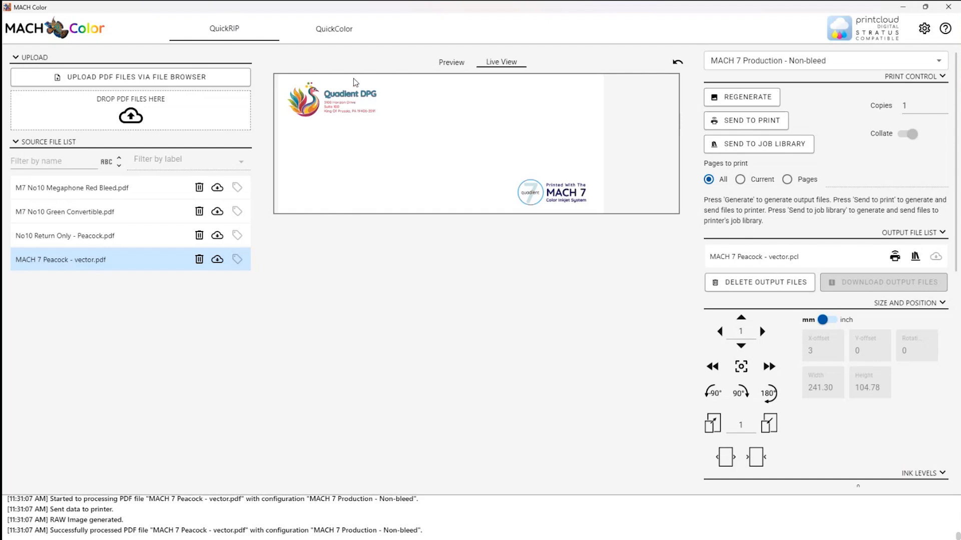
Review the overview of applied color transforms in QuickColor and return to the transformation assessment.
{"action": "left_click", "coordinate": [341, 32]}
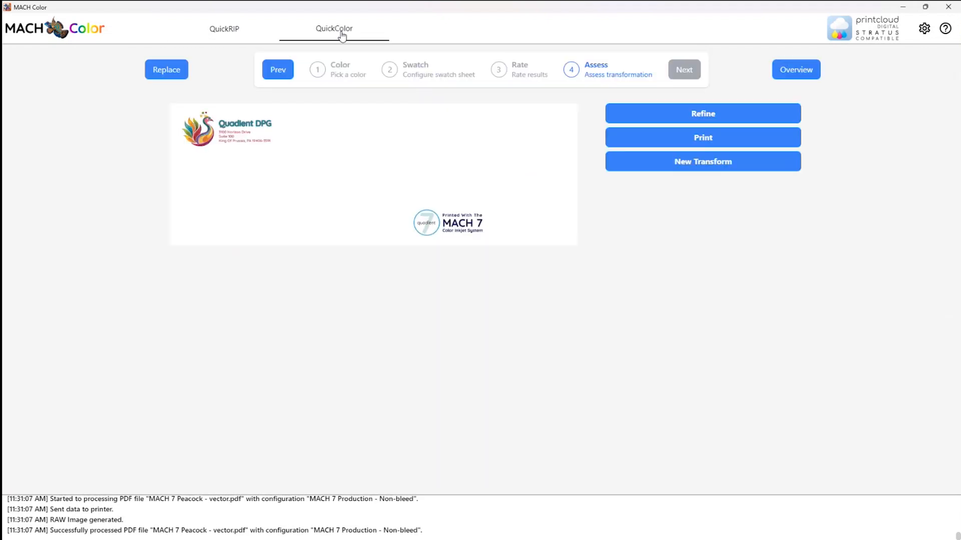
{"action": "left_click", "coordinate": [816, 75]}
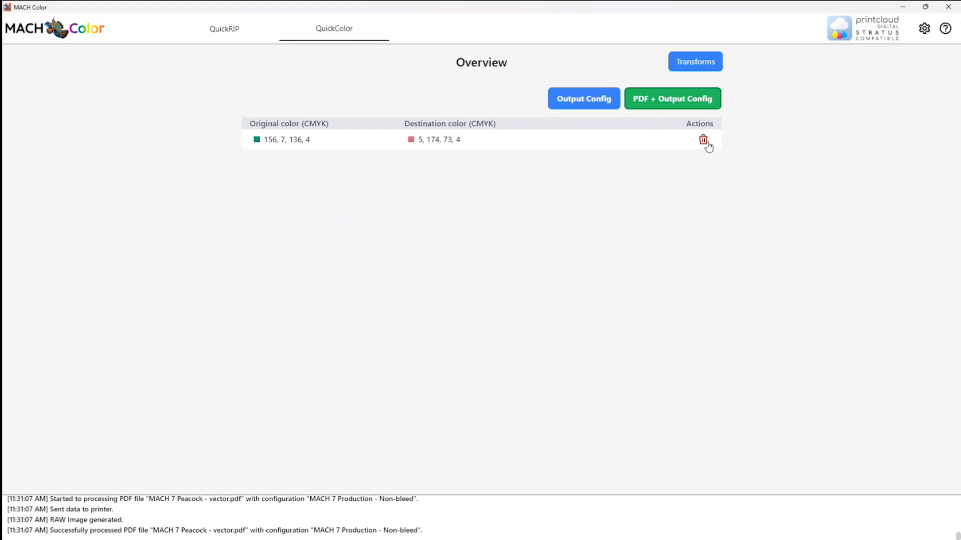
{"action": "left_click", "coordinate": [715, 66]}
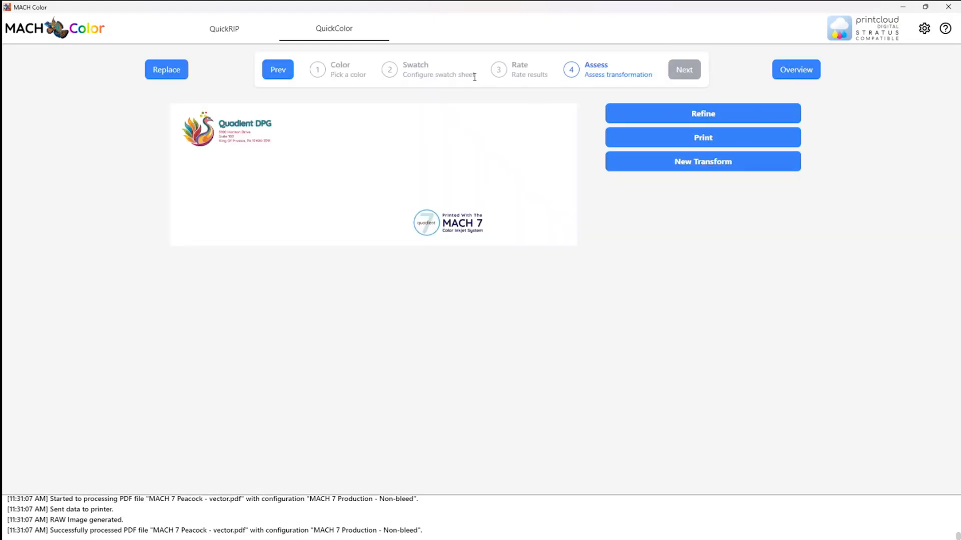
Compare the QuickRIP artwork under MACH 7 Production - Full Bleed and MACH 7 Best - Non-bleed, and return to MACH 7 Production - Non-bleed in live view.
{"action": "left_click", "coordinate": [237, 33]}
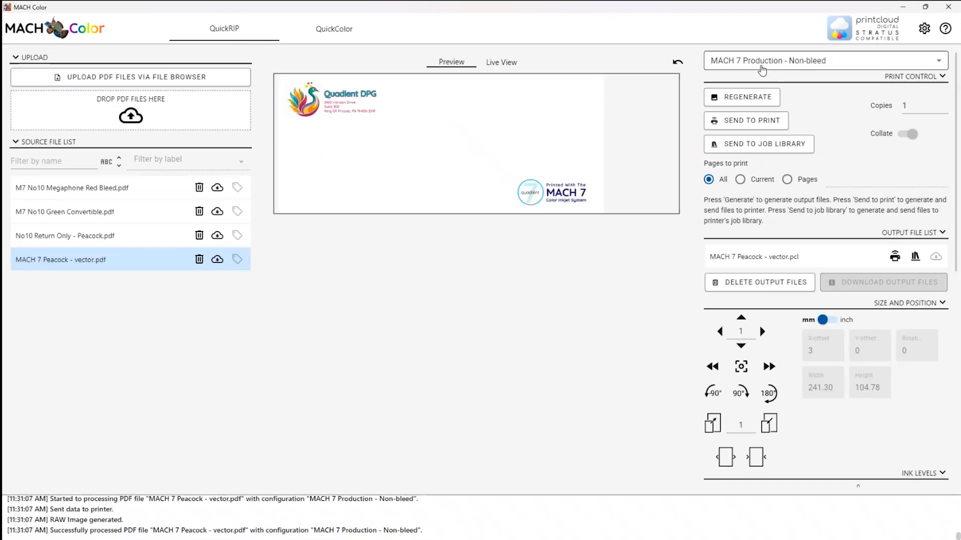
{"action": "left_click", "coordinate": [764, 64]}
{"action": "left_click", "coordinate": [791, 102]}
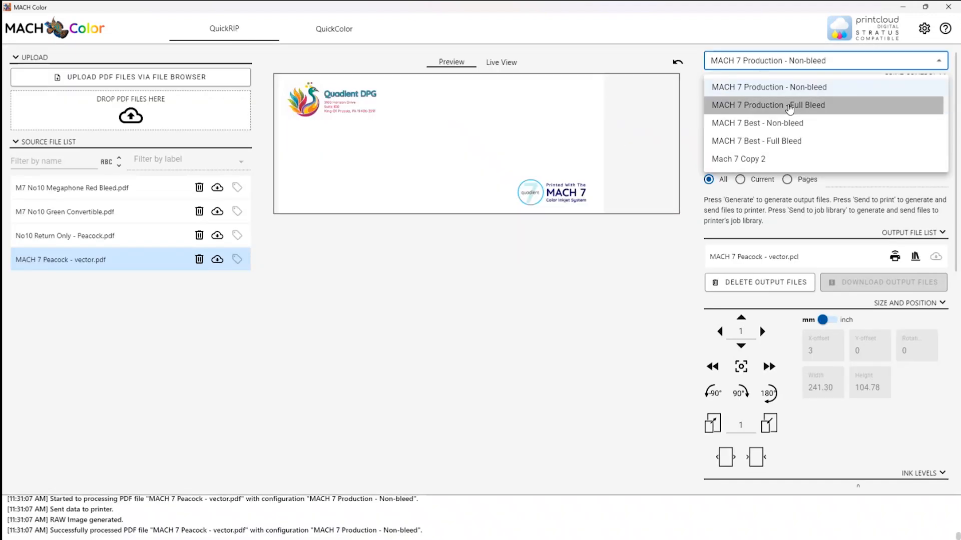
{"action": "left_click", "coordinate": [503, 64]}
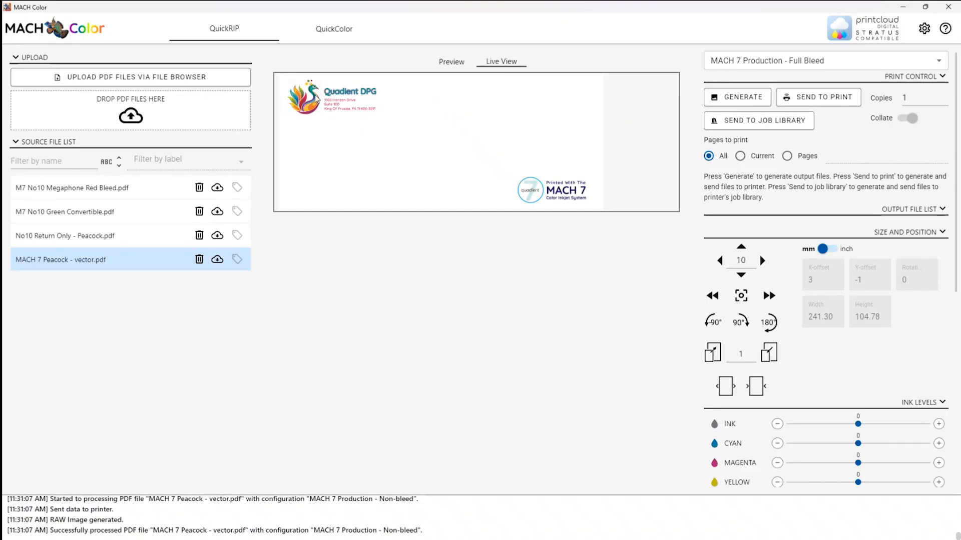
{"action": "left_click", "coordinate": [781, 60]}
{"action": "left_click", "coordinate": [779, 123]}
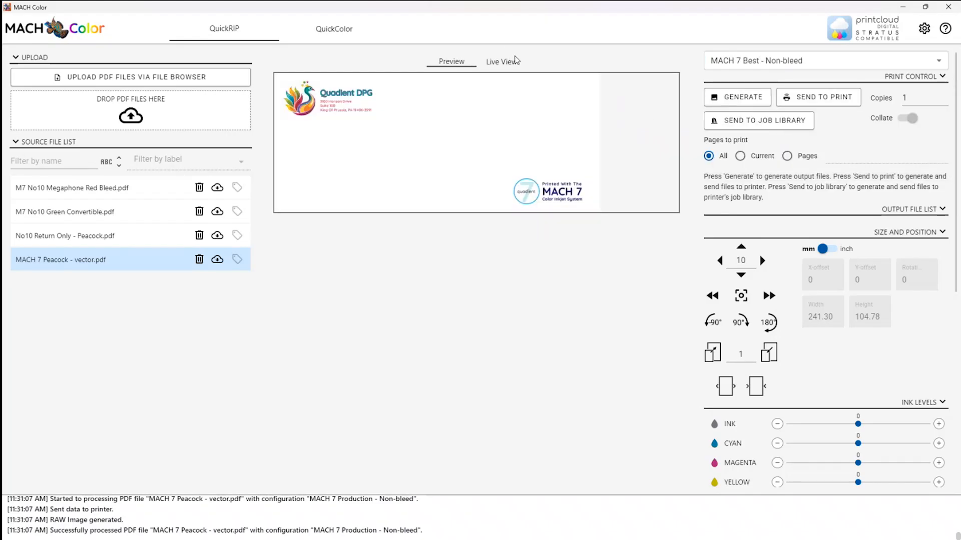
{"action": "left_click", "coordinate": [790, 62]}
{"action": "left_click", "coordinate": [796, 88]}
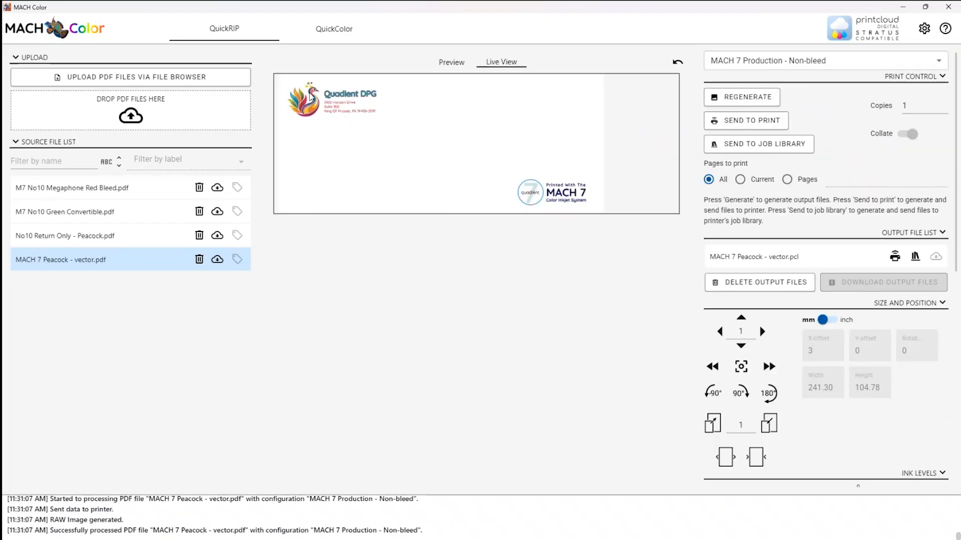
{"action": "left_click", "coordinate": [457, 64]}
{"action": "left_click", "coordinate": [502, 64]}
Set the print job's copies to 1000 and regenerate the output file.
{"action": "left_click", "coordinate": [908, 107]}
{"action": "type", "text": "00110"}
{"action": "key", "text": "BackSpace"}
{"action": "key", "text": "BackSpace"}
{"action": "key", "text": "BackSpace"}
{"action": "key", "text": "BackSpace"}
{"action": "type", "text": "00"}
{"action": "left_click", "coordinate": [766, 98]}
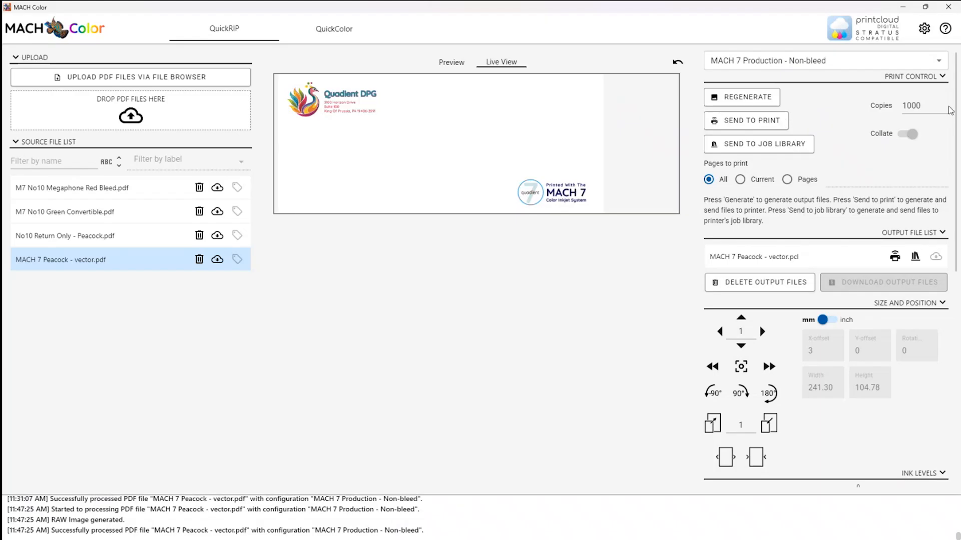
Set the number of copies to 1 and send the peacock job to print.
{"action": "double_click", "coordinate": [913, 105]}
{"action": "type", "text": "1"}
{"action": "left_click", "coordinate": [750, 125]}
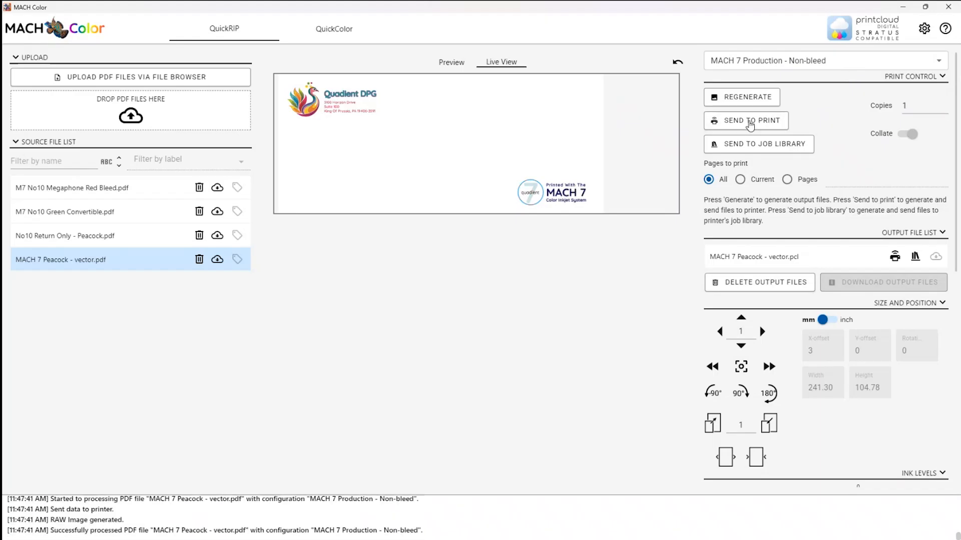
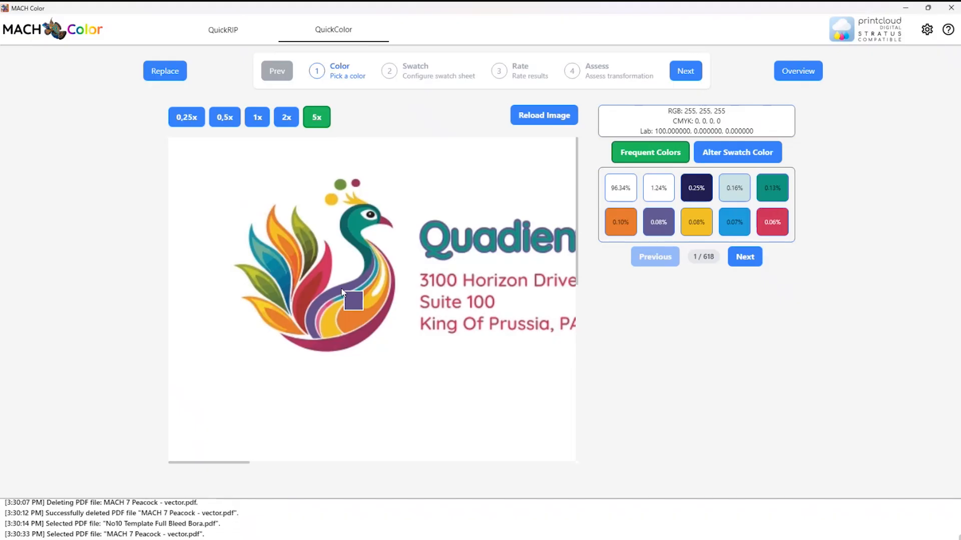
Pick the purple of the peacock's body as the original color in QuickColor and take it into the direct Replace workflow's replacement stage.
{"action": "left_click", "coordinate": [342, 293]}
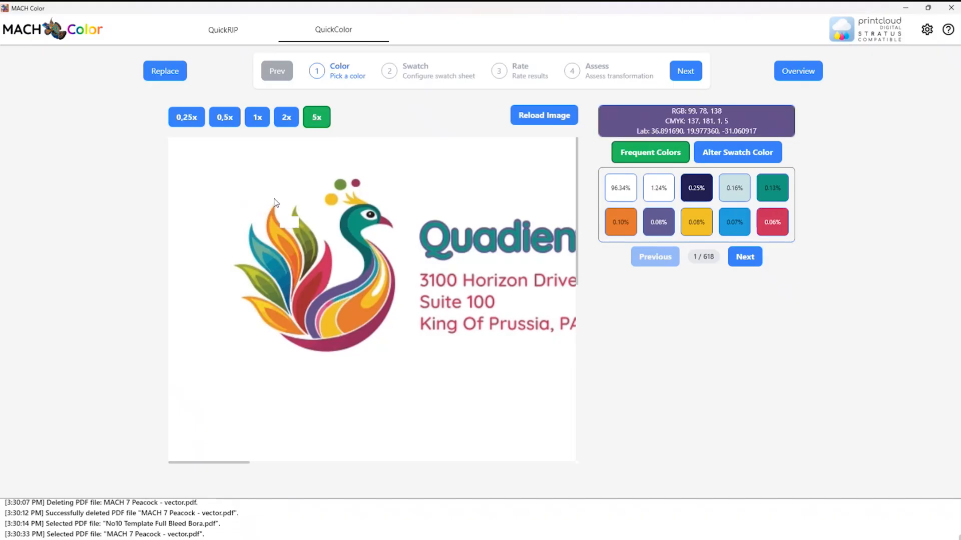
{"action": "left_click", "coordinate": [165, 71]}
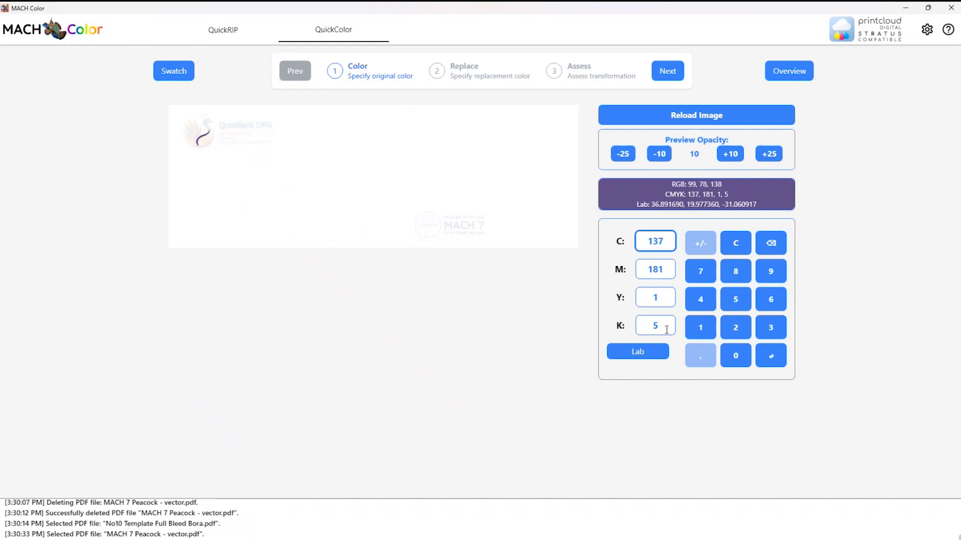
{"action": "left_click", "coordinate": [668, 70]}
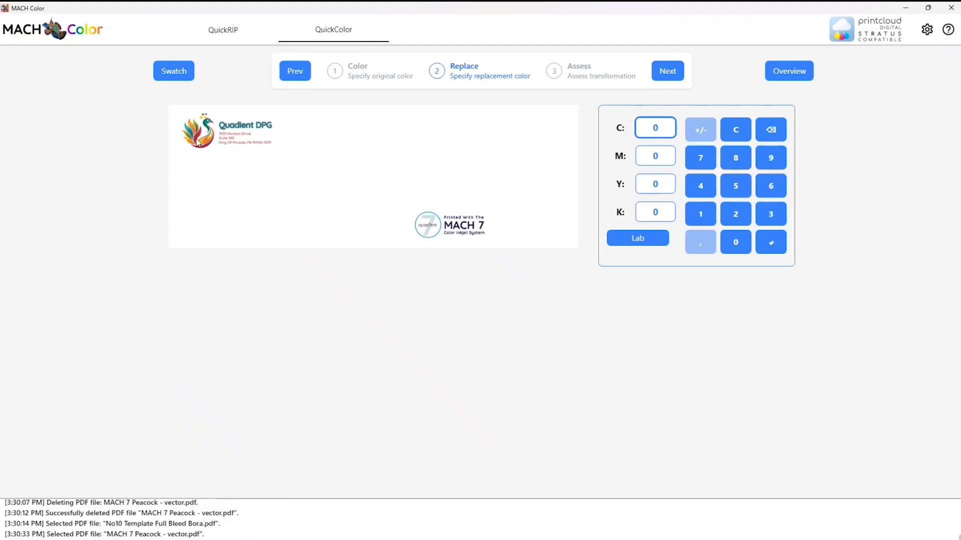
View the replacement color's Lab entry fields and return to CMYK entry.
{"action": "double_click", "coordinate": [655, 132]}
{"action": "left_click", "coordinate": [638, 238]}
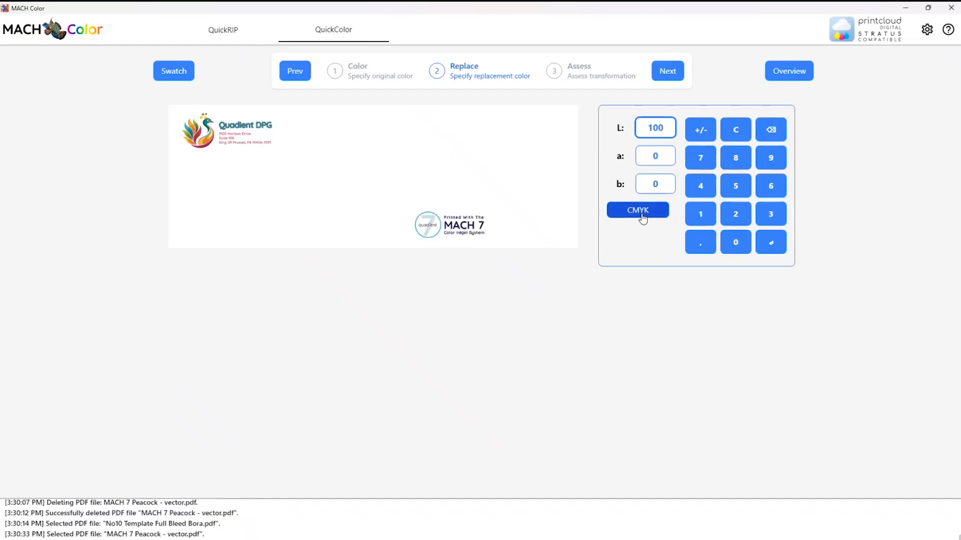
{"action": "left_click", "coordinate": [643, 217]}
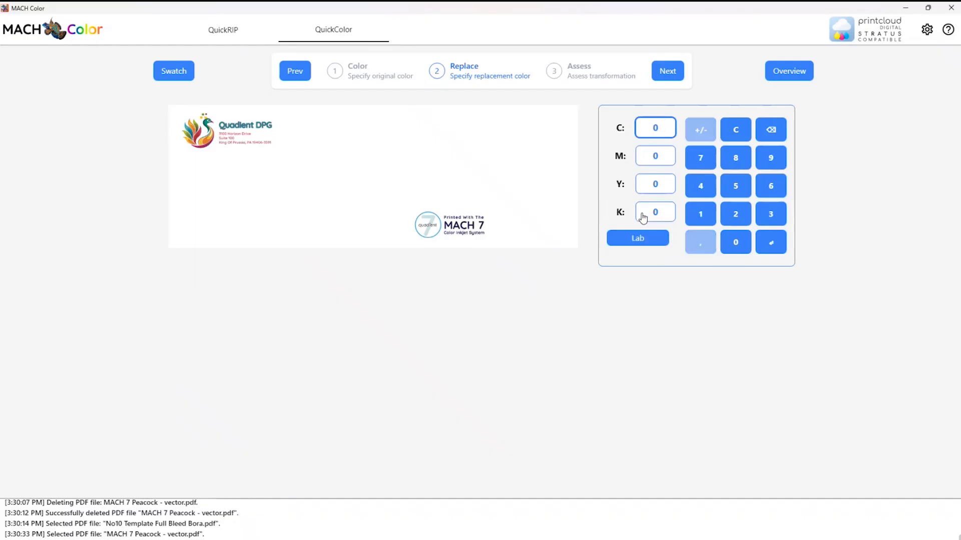
Set the replacement color's cyan to 210 and magenta to 50.
{"action": "double_click", "coordinate": [664, 127]}
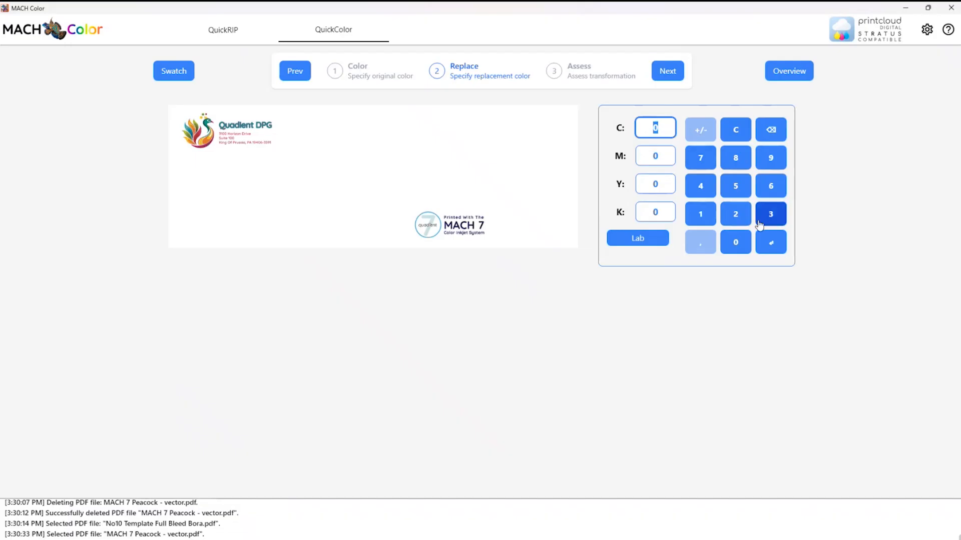
{"action": "left_click", "coordinate": [735, 214]}
{"action": "left_click", "coordinate": [701, 214]}
{"action": "left_click", "coordinate": [736, 242]}
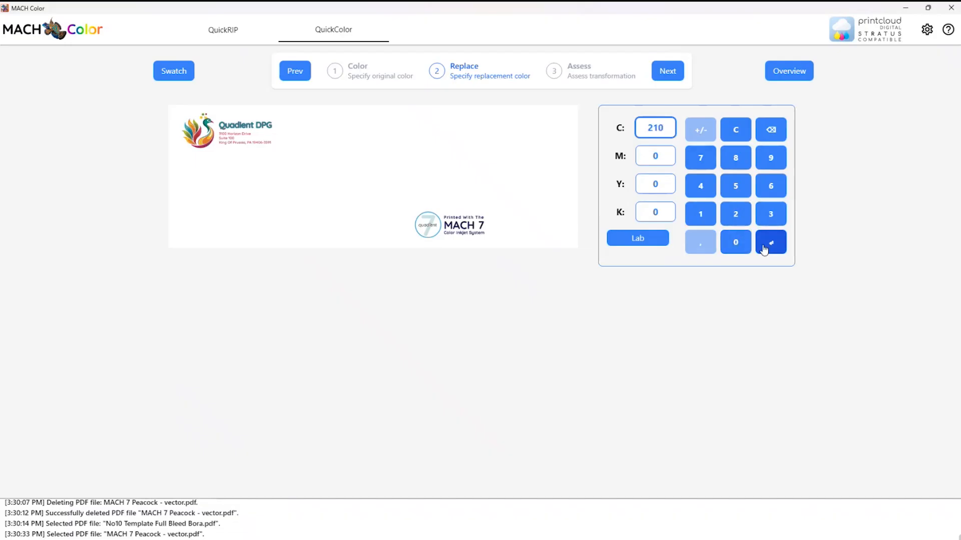
{"action": "left_click", "coordinate": [771, 243]}
{"action": "left_click", "coordinate": [658, 159]}
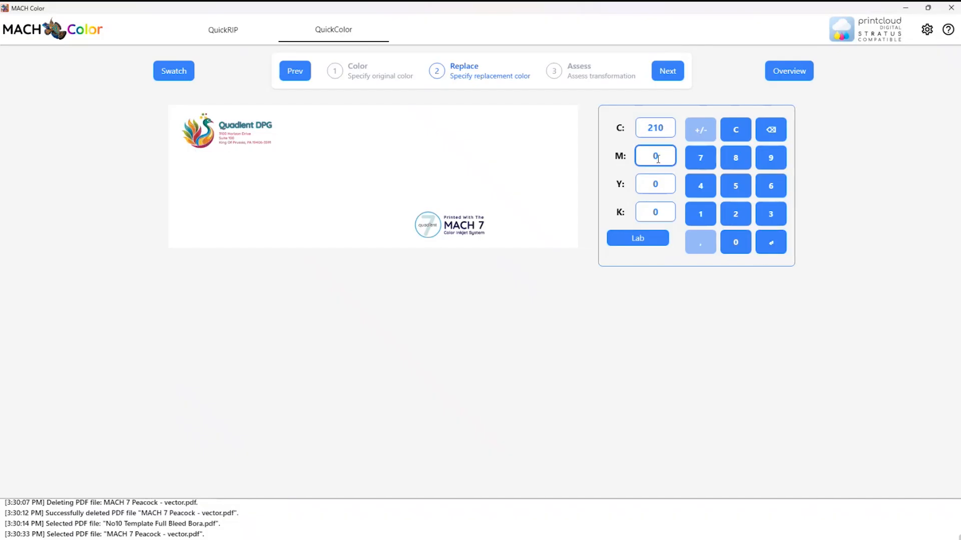
{"action": "left_click", "coordinate": [741, 187]}
{"action": "left_click", "coordinate": [735, 242]}
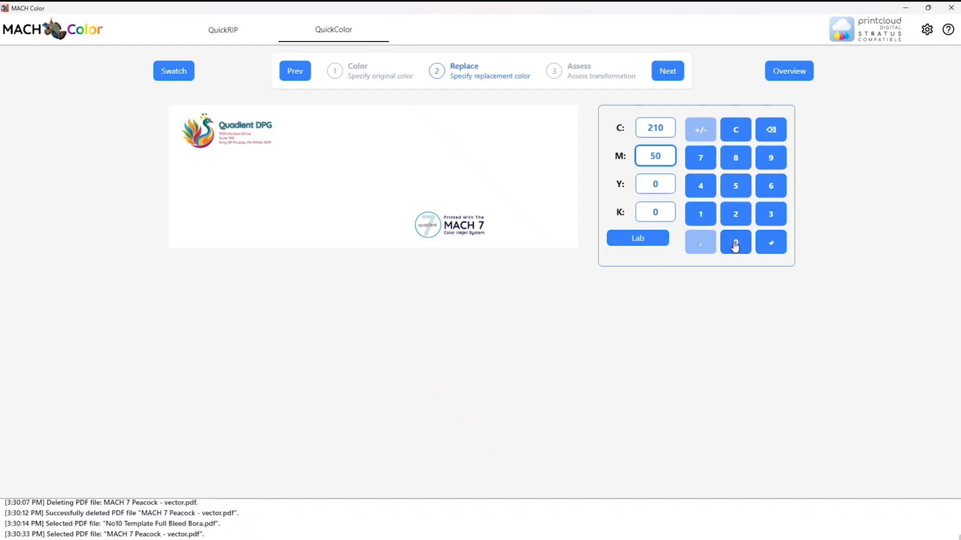
{"action": "left_click", "coordinate": [768, 245]}
Set the replacement color's yellow to 1 and black to 5.
{"action": "left_click", "coordinate": [654, 187]}
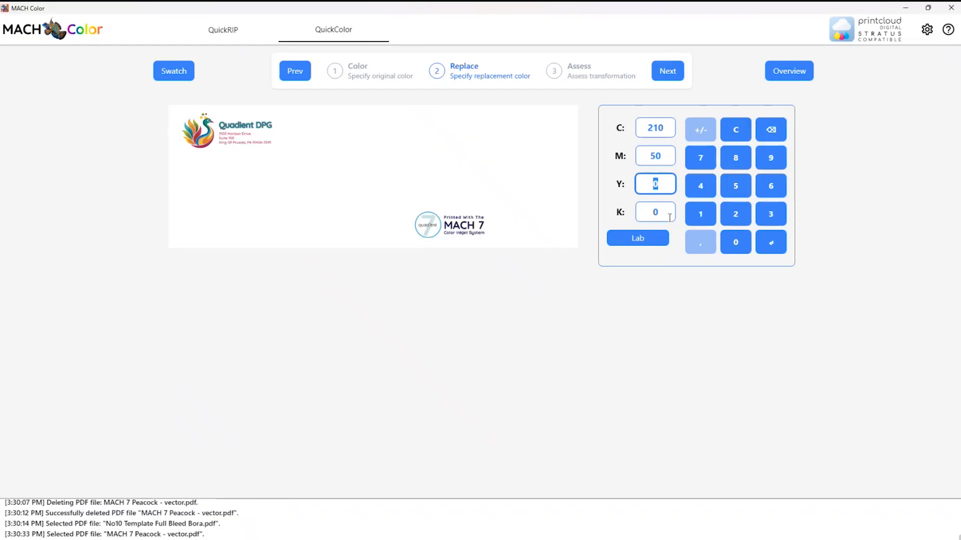
{"action": "left_click", "coordinate": [700, 215]}
{"action": "left_click", "coordinate": [769, 243]}
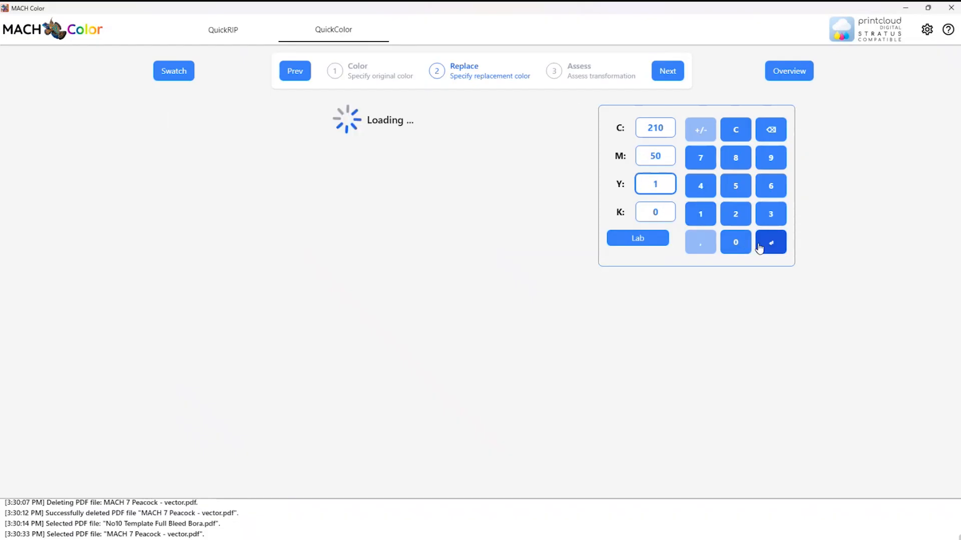
{"action": "left_click", "coordinate": [659, 210]}
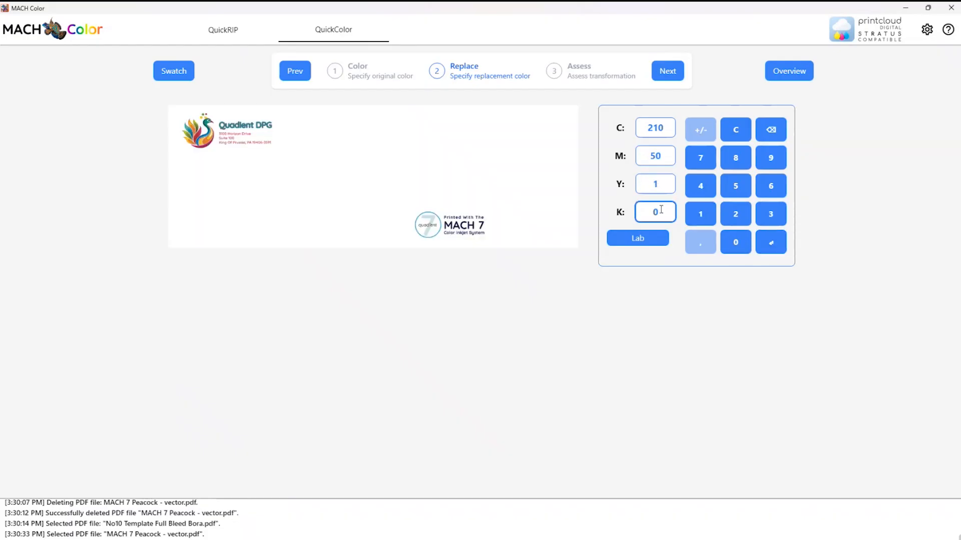
{"action": "left_click", "coordinate": [733, 187]}
{"action": "left_click", "coordinate": [762, 239]}
Review the original purple's CMYK values, return to the replacement stage and set the replacement color's cyan to 140.
{"action": "left_click", "coordinate": [300, 75]}
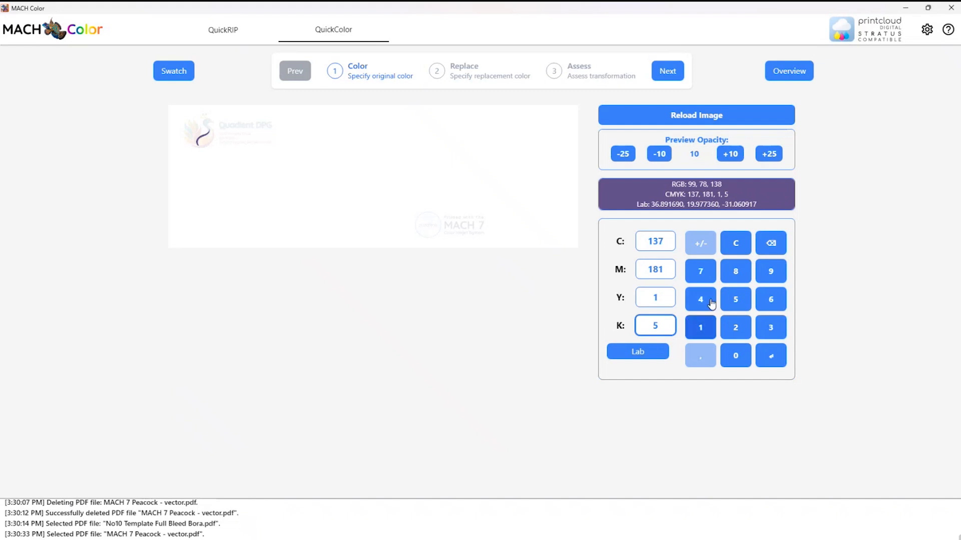
{"action": "left_click", "coordinate": [668, 75]}
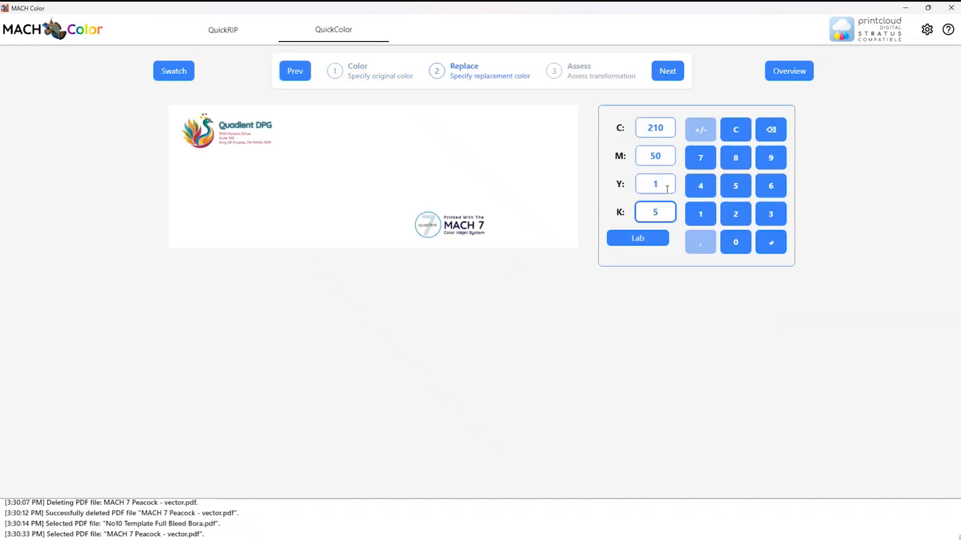
{"action": "double_click", "coordinate": [655, 128]}
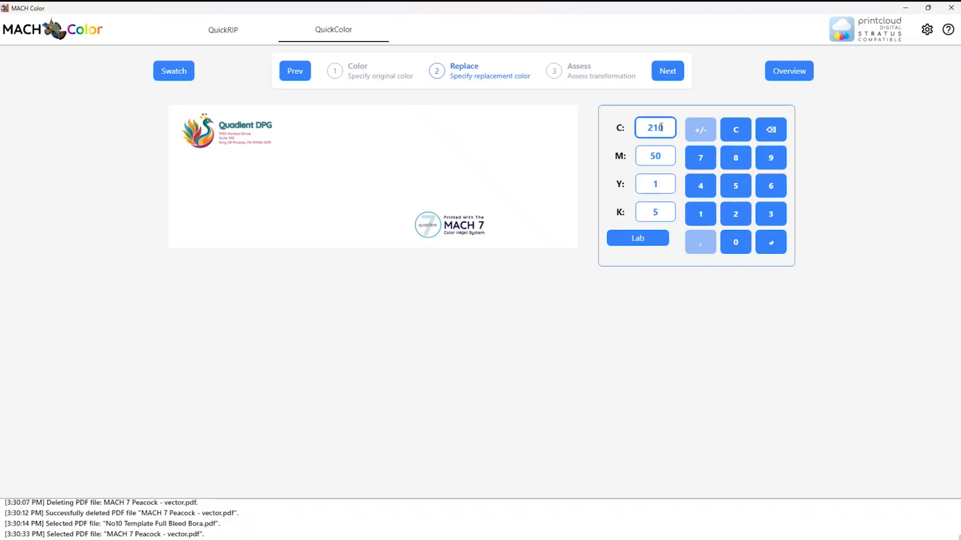
{"action": "left_click", "coordinate": [768, 131]}
{"action": "left_click", "coordinate": [768, 131]}
{"action": "left_click", "coordinate": [768, 131]}
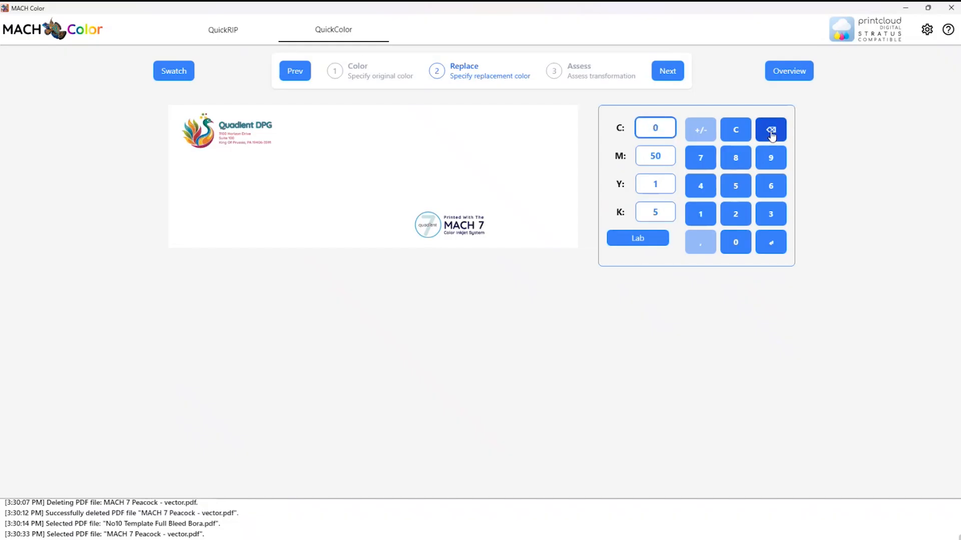
{"action": "left_click", "coordinate": [709, 215]}
{"action": "left_click", "coordinate": [700, 187]}
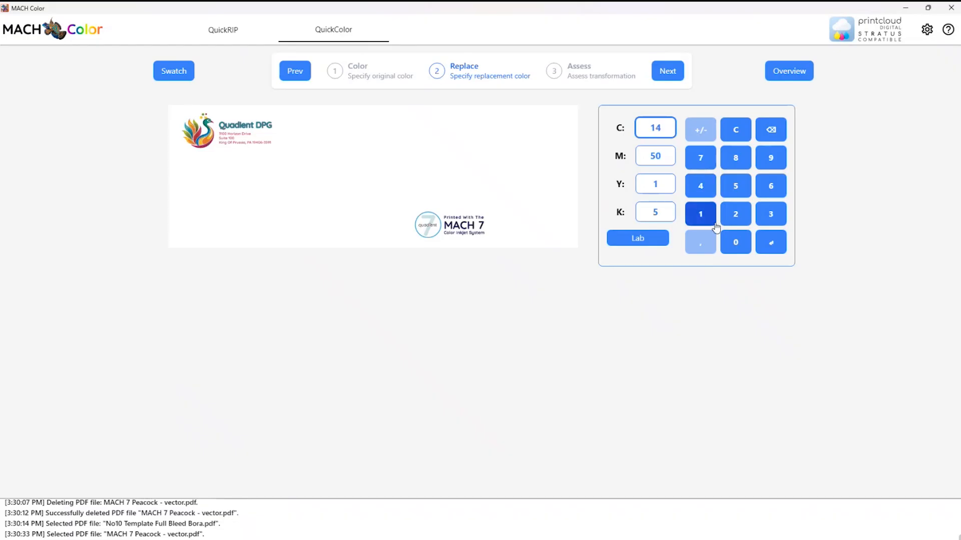
{"action": "left_click", "coordinate": [739, 238]}
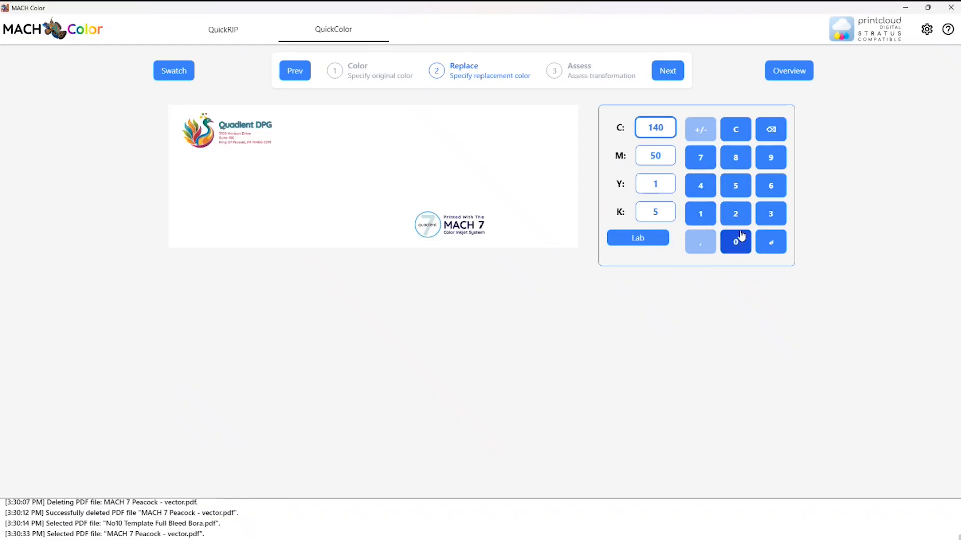
{"action": "left_click", "coordinate": [771, 242]}
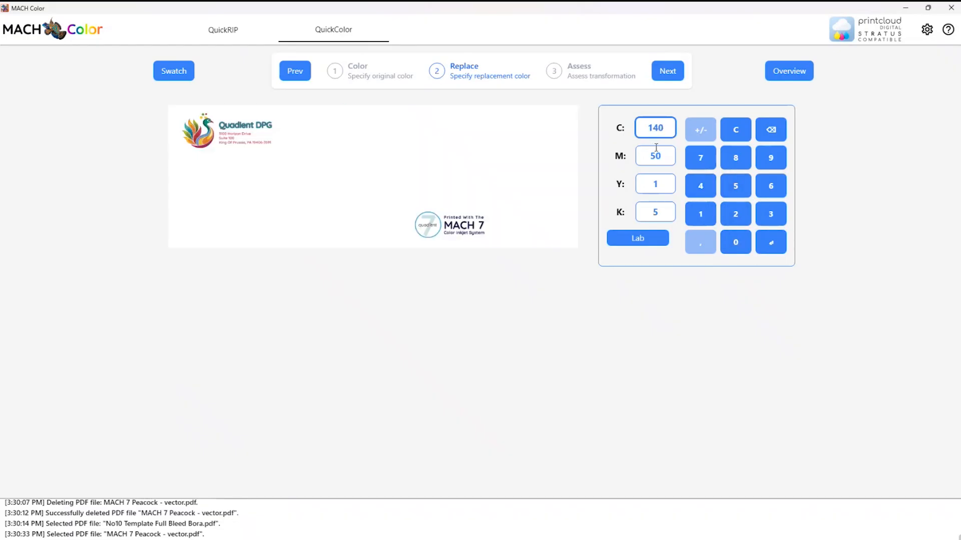
Set the replacement color's magenta to 40 and apply it to the artwork preview.
{"action": "left_click", "coordinate": [656, 149]}
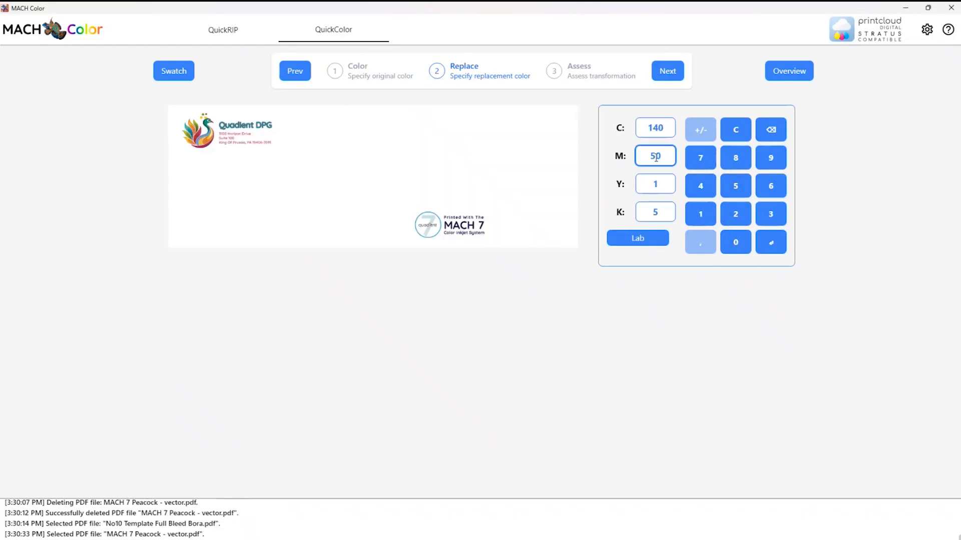
{"action": "left_click", "coordinate": [701, 192]}
{"action": "left_click", "coordinate": [771, 134]}
{"action": "left_click", "coordinate": [771, 135]}
{"action": "left_click", "coordinate": [771, 135]}
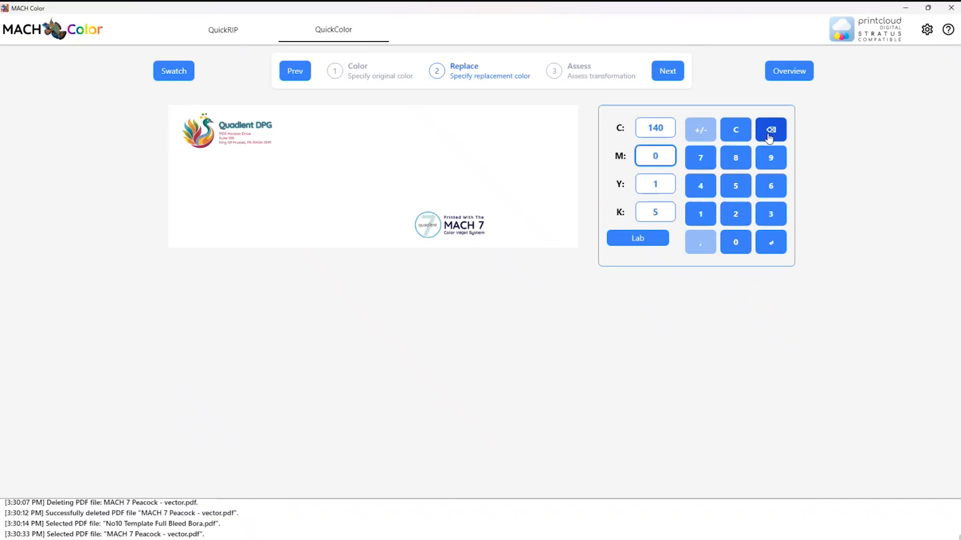
{"action": "left_click", "coordinate": [707, 186]}
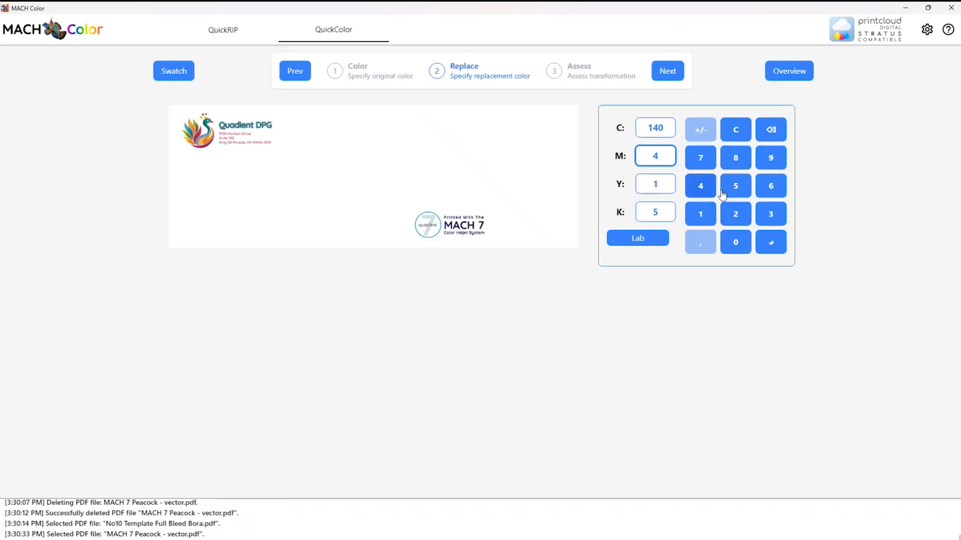
{"action": "left_click", "coordinate": [738, 239]}
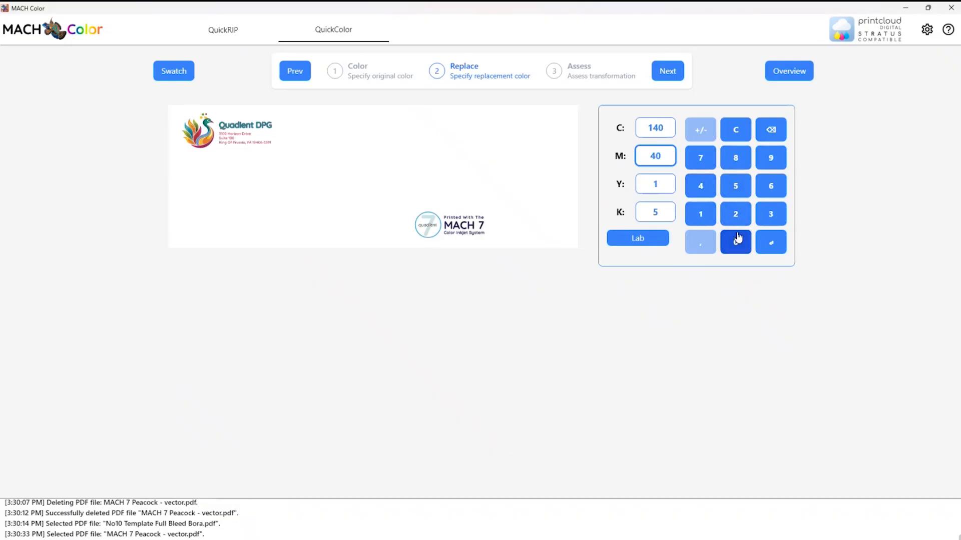
{"action": "left_click", "coordinate": [776, 244]}
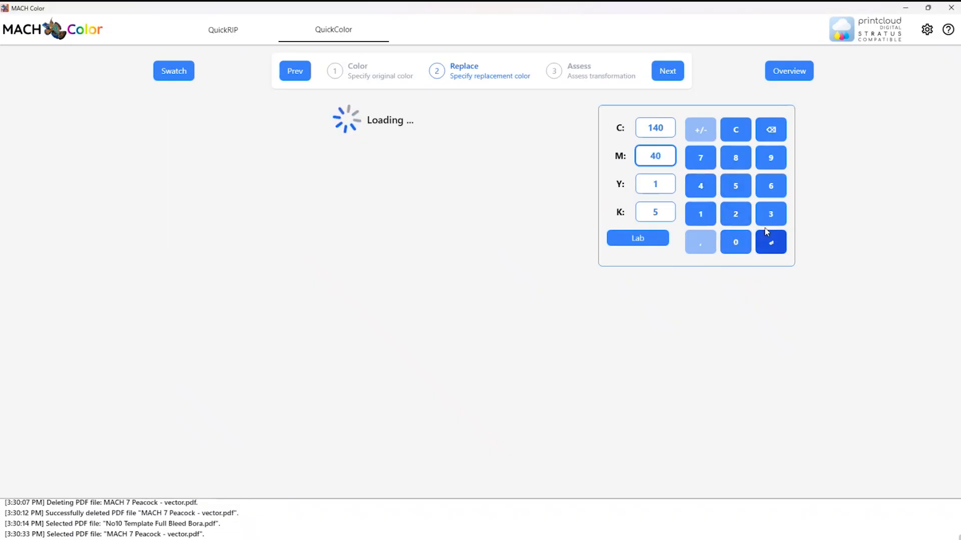
Set the replacement color's yellow to 125 and apply it to the artwork preview.
{"action": "left_click", "coordinate": [658, 185]}
{"action": "double_click", "coordinate": [658, 185]}
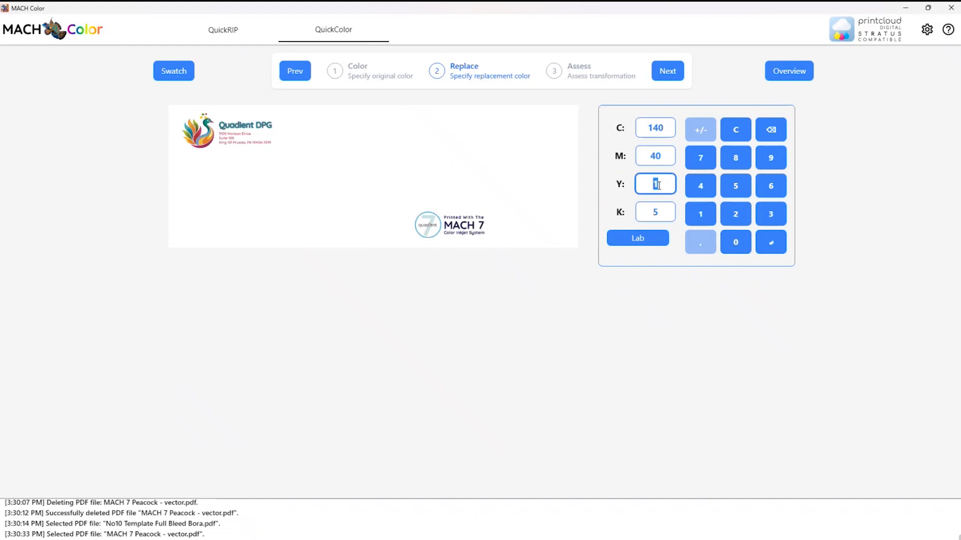
{"action": "left_click", "coordinate": [734, 220]}
{"action": "left_click", "coordinate": [739, 186]}
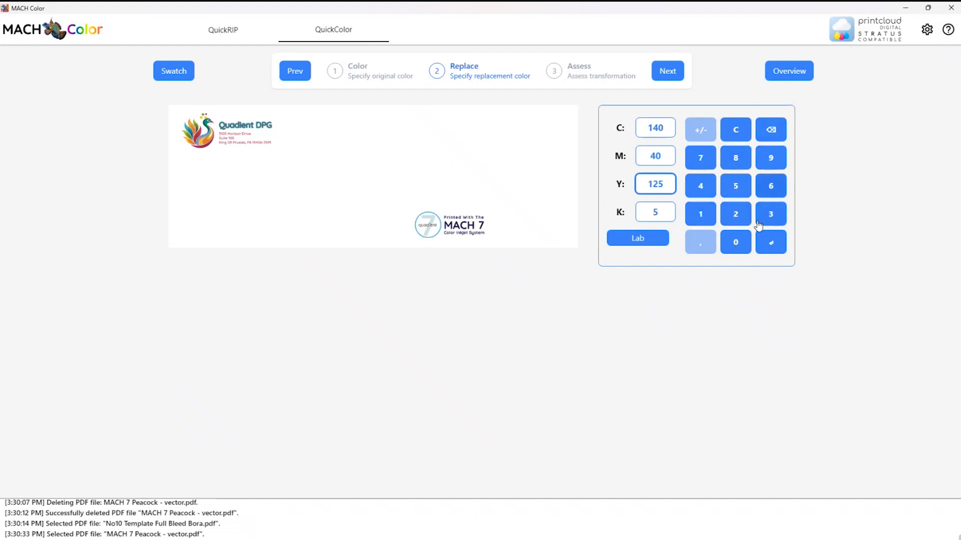
{"action": "left_click", "coordinate": [769, 246]}
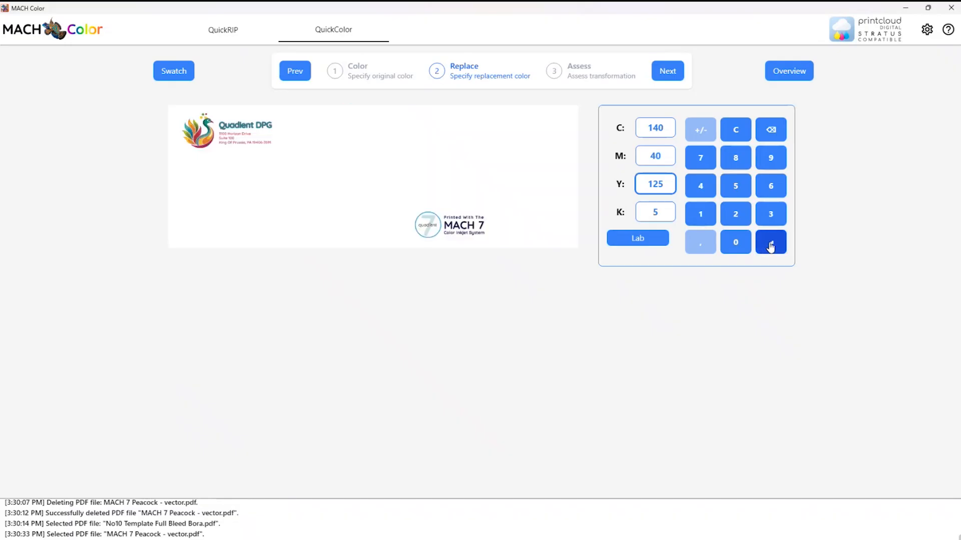
Set the replacement color's black to 20 and apply it to the artwork preview.
{"action": "left_click", "coordinate": [667, 217]}
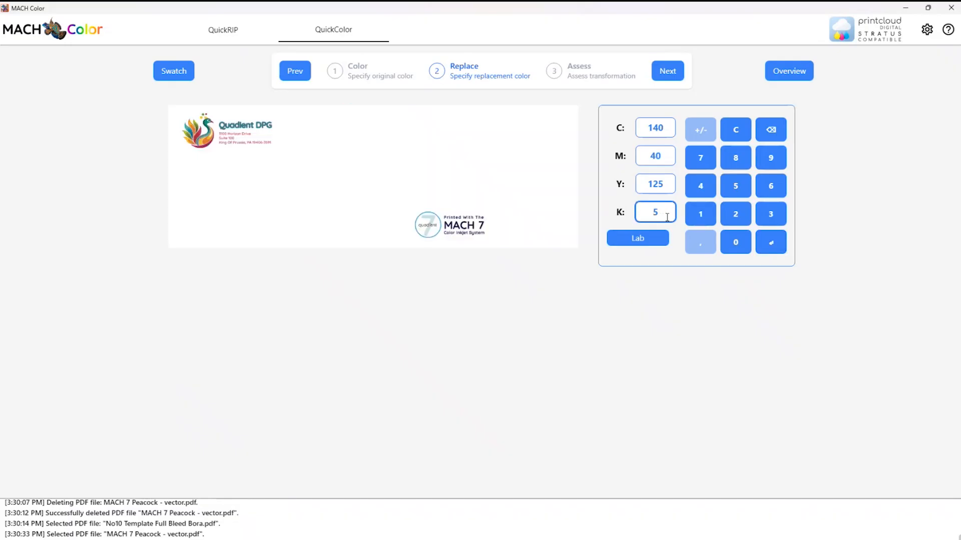
{"action": "left_click", "coordinate": [735, 216]}
{"action": "left_click", "coordinate": [773, 129]}
{"action": "left_click", "coordinate": [735, 215]}
{"action": "left_click", "coordinate": [735, 242]}
{"action": "left_click", "coordinate": [778, 246]}
Assess the color transformation, choose to refine it and return to the replacement color's CMYK entry.
{"action": "left_click", "coordinate": [675, 70]}
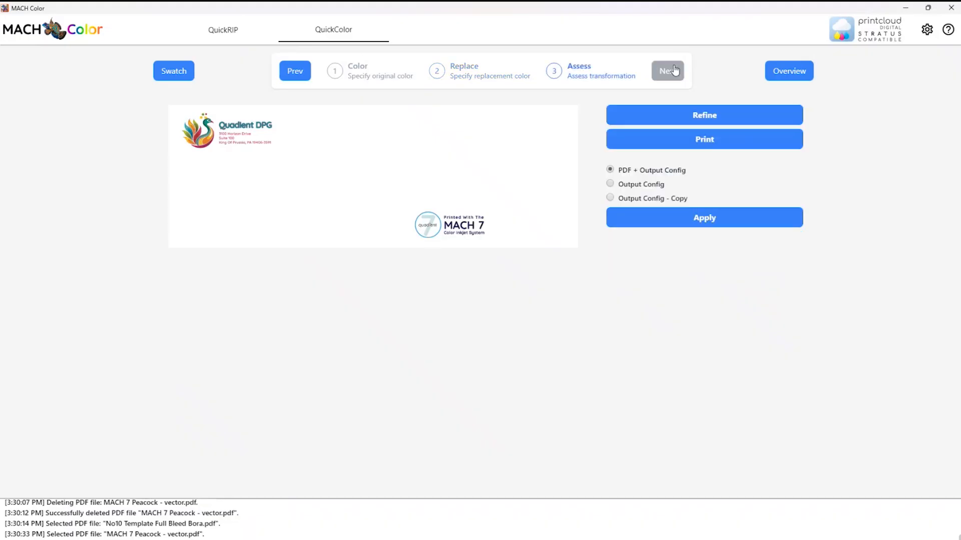
{"action": "left_click", "coordinate": [702, 145]}
{"action": "left_click", "coordinate": [754, 124]}
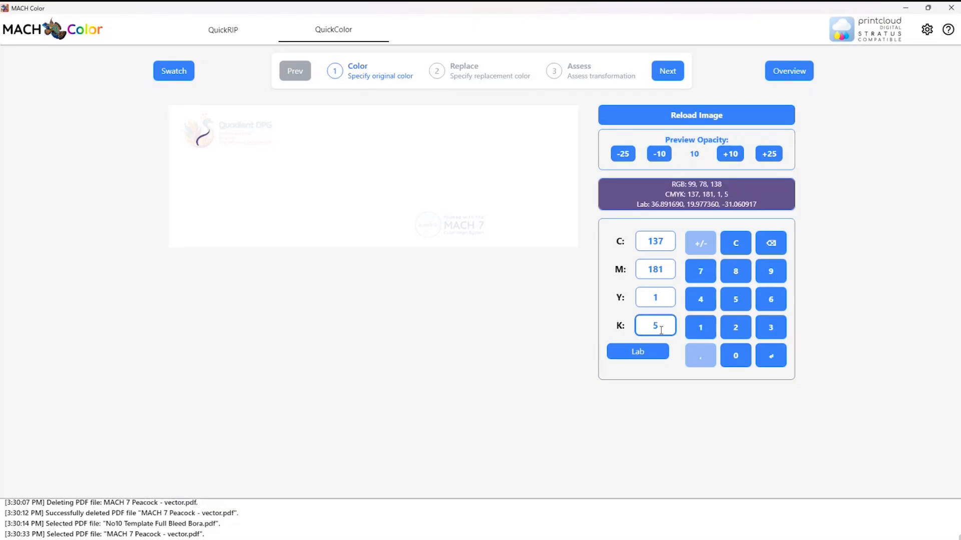
{"action": "left_click", "coordinate": [671, 73]}
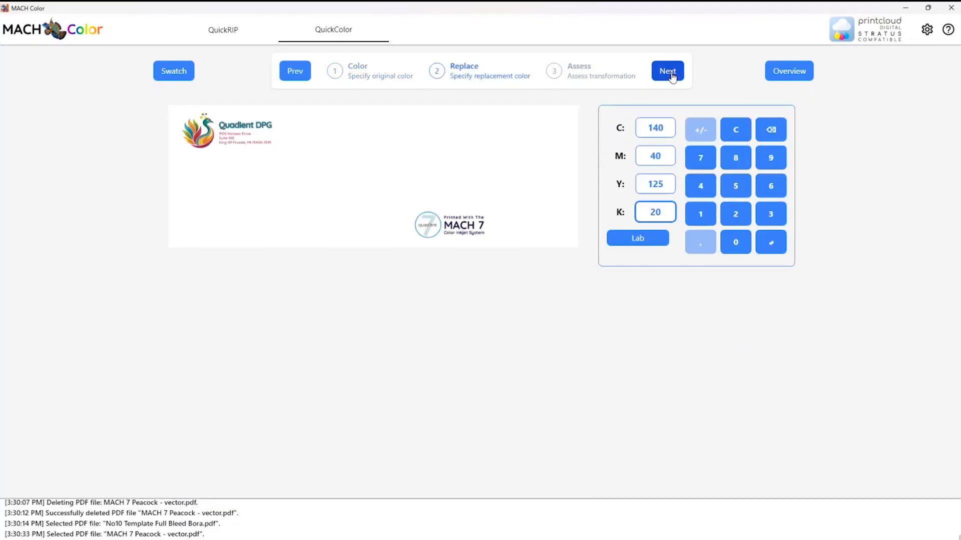
Set the replacement color's black to 0 and apply it to the artwork preview.
{"action": "double_click", "coordinate": [665, 213]}
{"action": "left_click", "coordinate": [739, 246]}
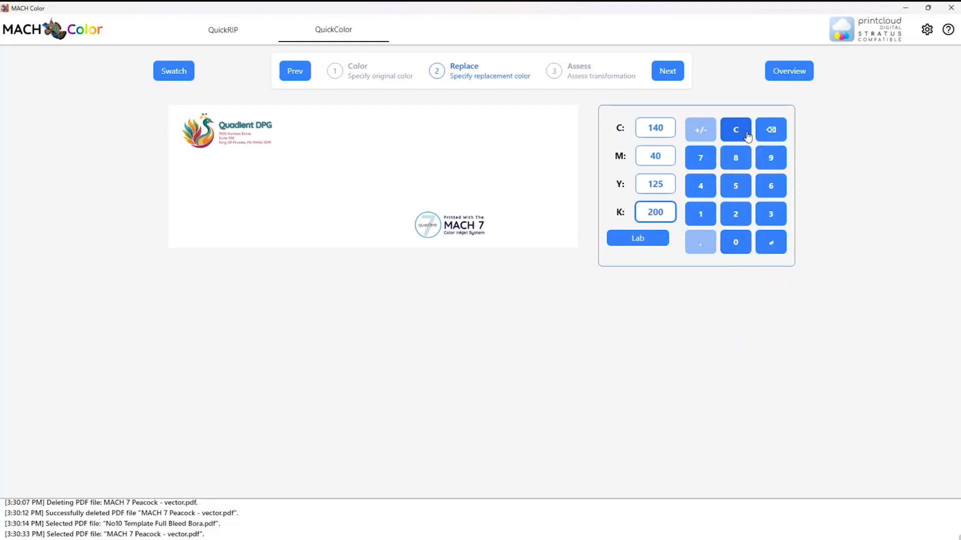
{"action": "left_click", "coordinate": [769, 131]}
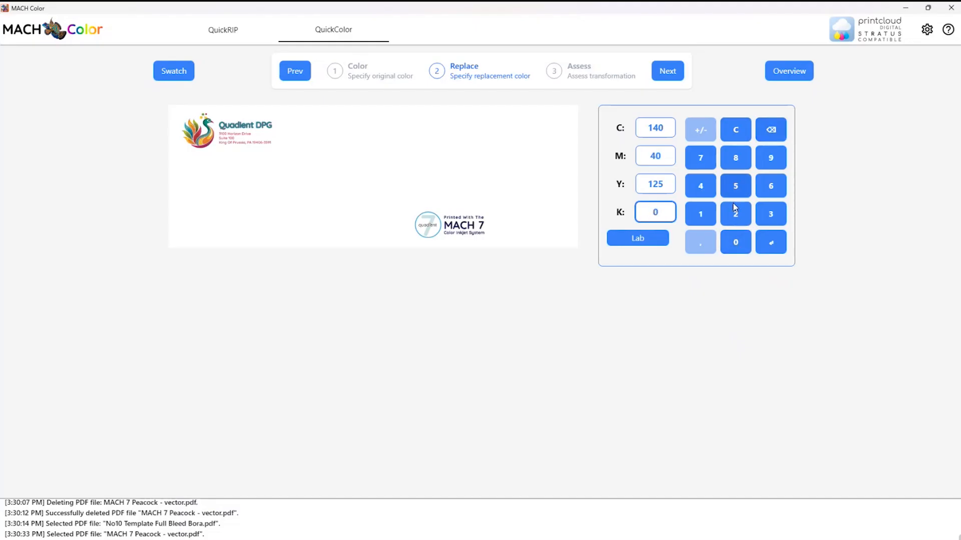
{"action": "left_click", "coordinate": [771, 244]}
Set the replacement color's cyan to 0 and apply it to the artwork preview.
{"action": "double_click", "coordinate": [657, 129]}
{"action": "left_click", "coordinate": [736, 242]}
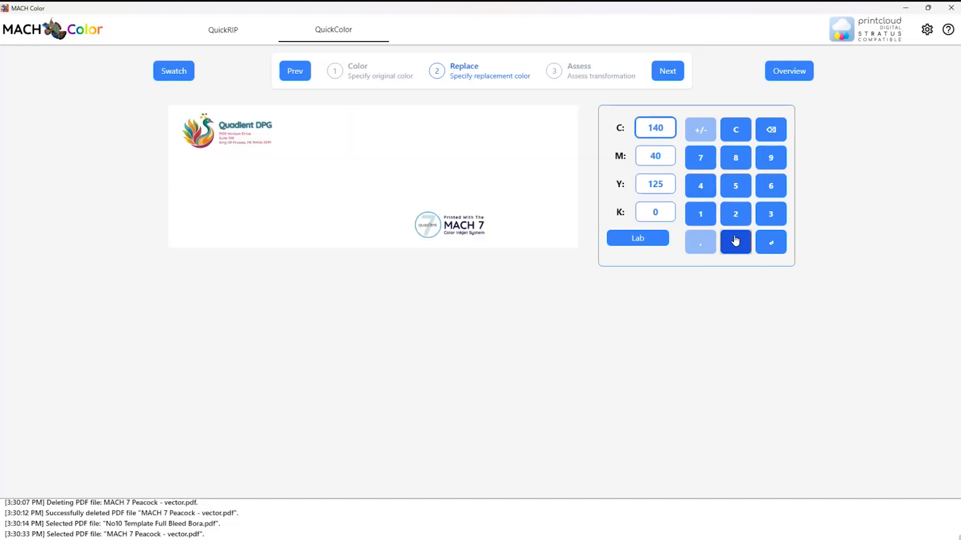
{"action": "left_click", "coordinate": [771, 130]}
{"action": "left_click", "coordinate": [770, 130]}
{"action": "left_click", "coordinate": [770, 130]}
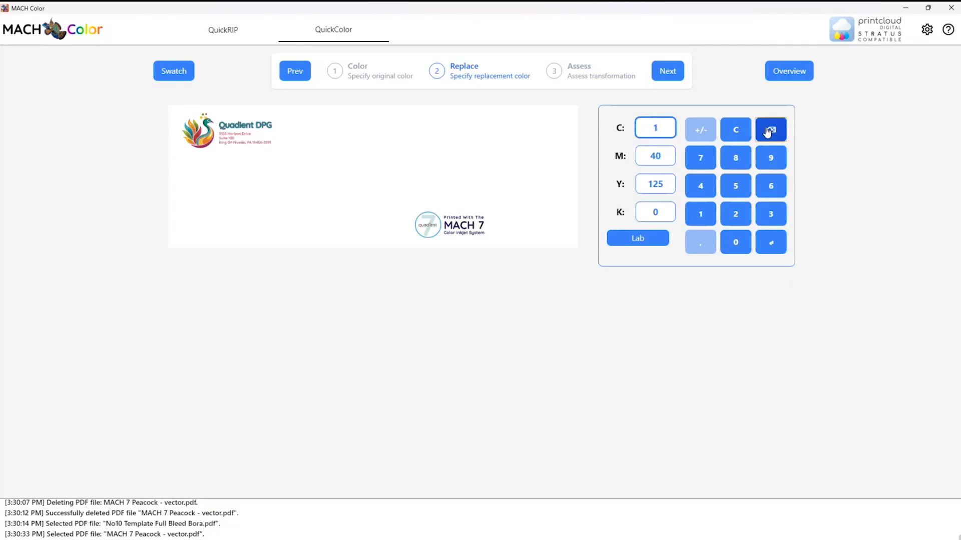
{"action": "left_click", "coordinate": [770, 130]}
{"action": "left_click", "coordinate": [735, 242]}
{"action": "left_click", "coordinate": [773, 249]}
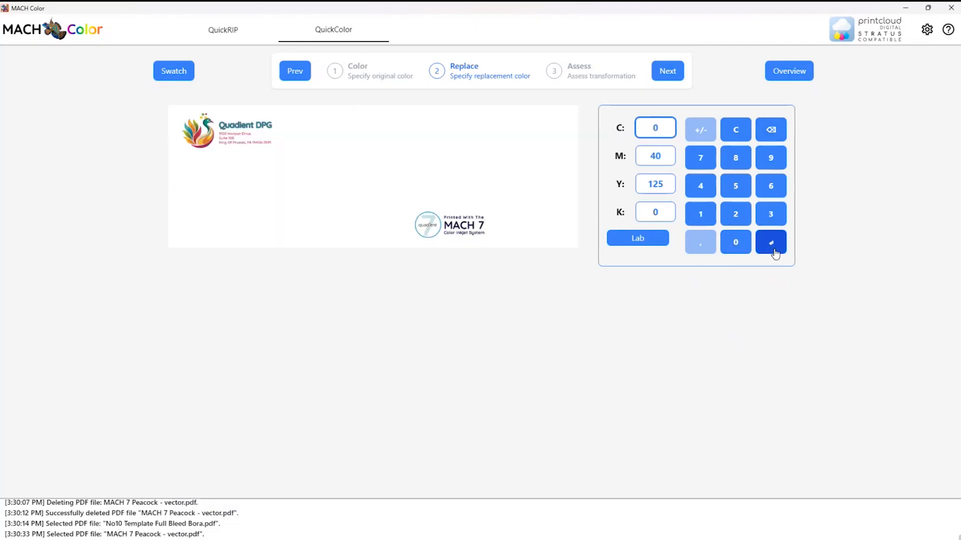
Set the replacement color's yellow to 200 and apply it to the artwork preview.
{"action": "left_click", "coordinate": [665, 186]}
{"action": "double_click", "coordinate": [665, 186]}
{"action": "left_click", "coordinate": [770, 129]}
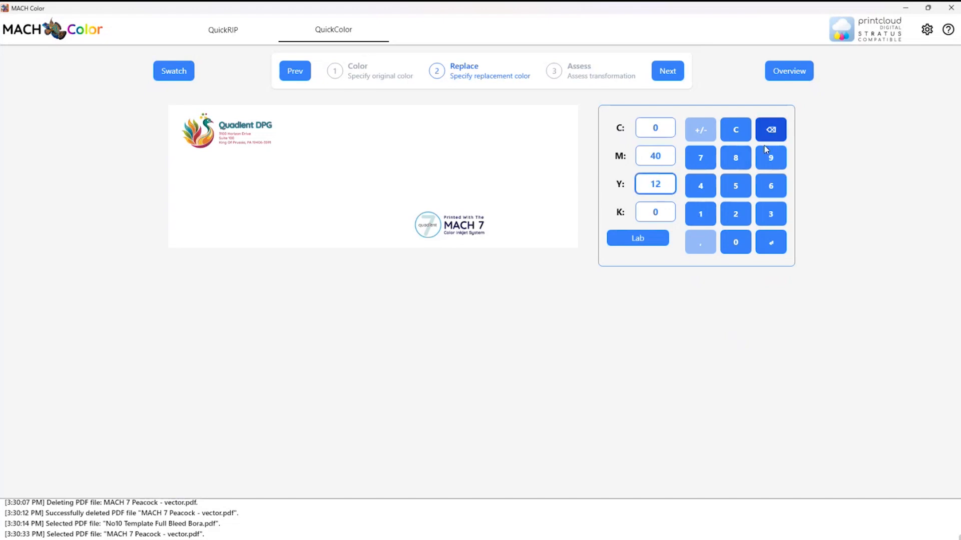
{"action": "left_click", "coordinate": [768, 136]}
{"action": "left_click", "coordinate": [768, 136]}
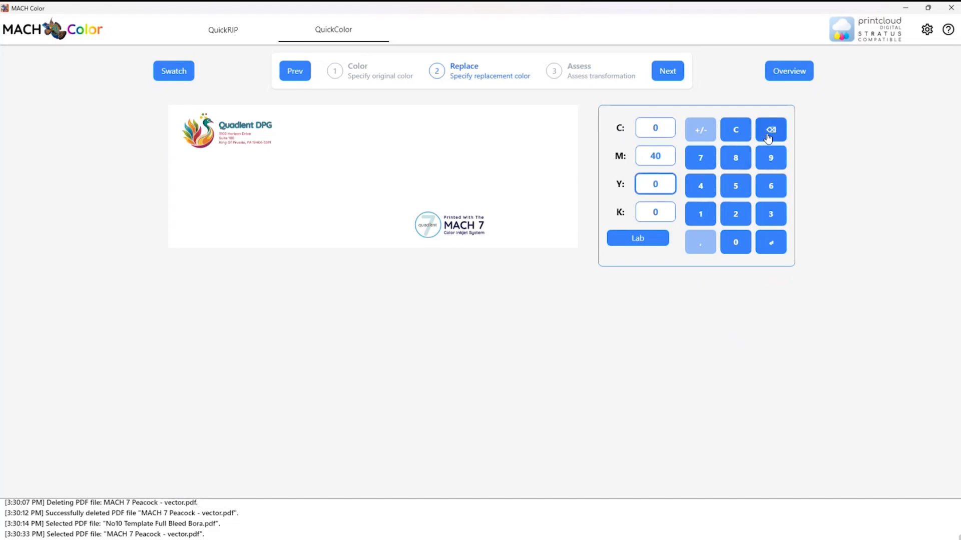
{"action": "left_click", "coordinate": [745, 219]}
{"action": "left_click", "coordinate": [737, 244]}
{"action": "left_click", "coordinate": [736, 244]}
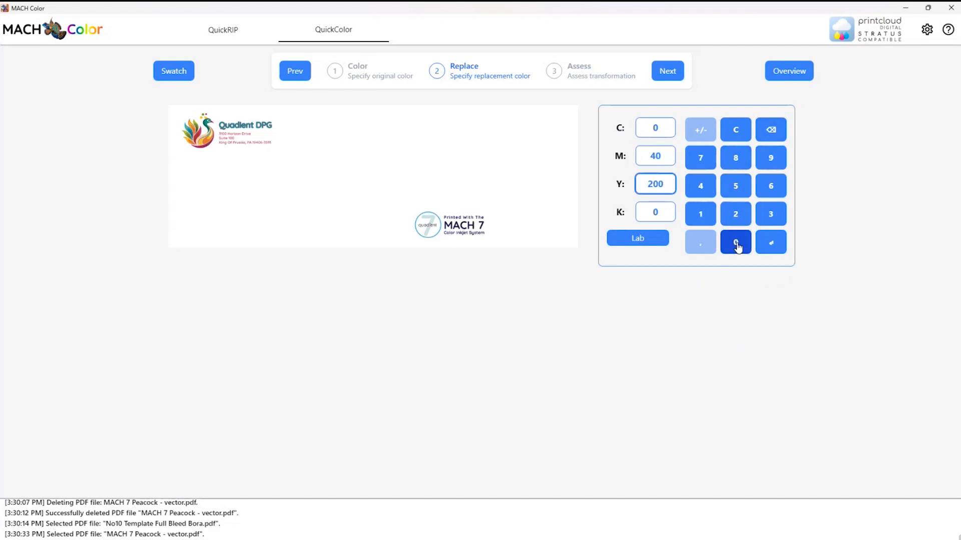
{"action": "left_click", "coordinate": [773, 245]}
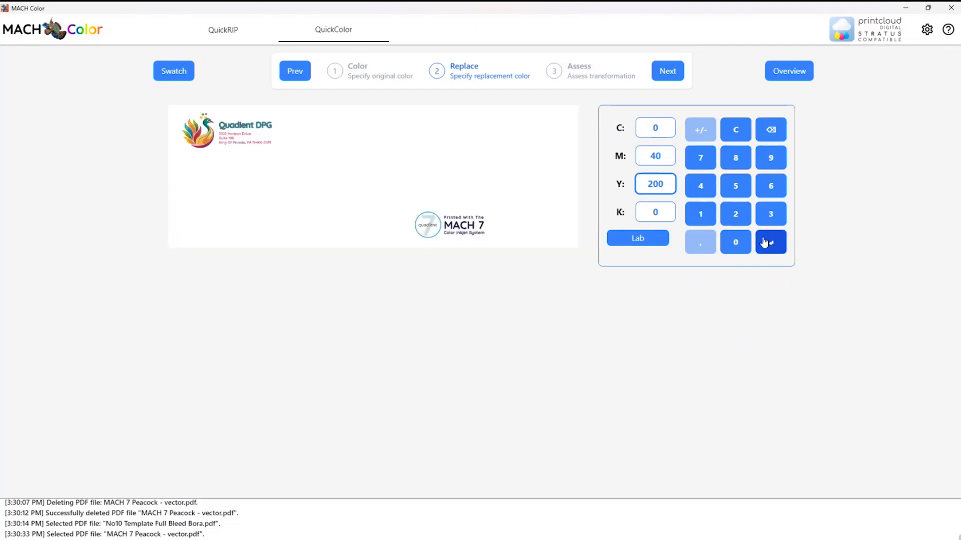
Set the replacement color's magenta to 5 and apply it to the artwork preview.
{"action": "left_click", "coordinate": [658, 158]}
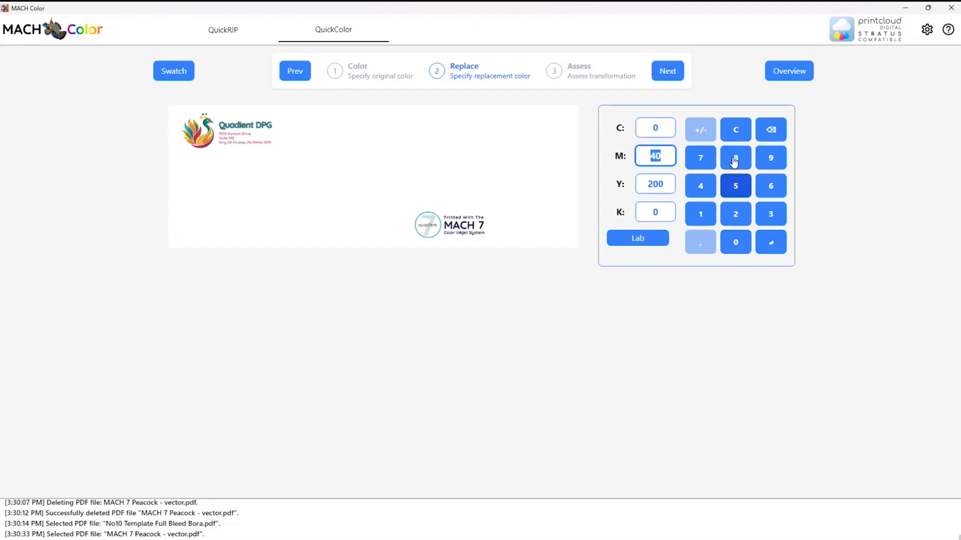
{"action": "left_click", "coordinate": [771, 130]}
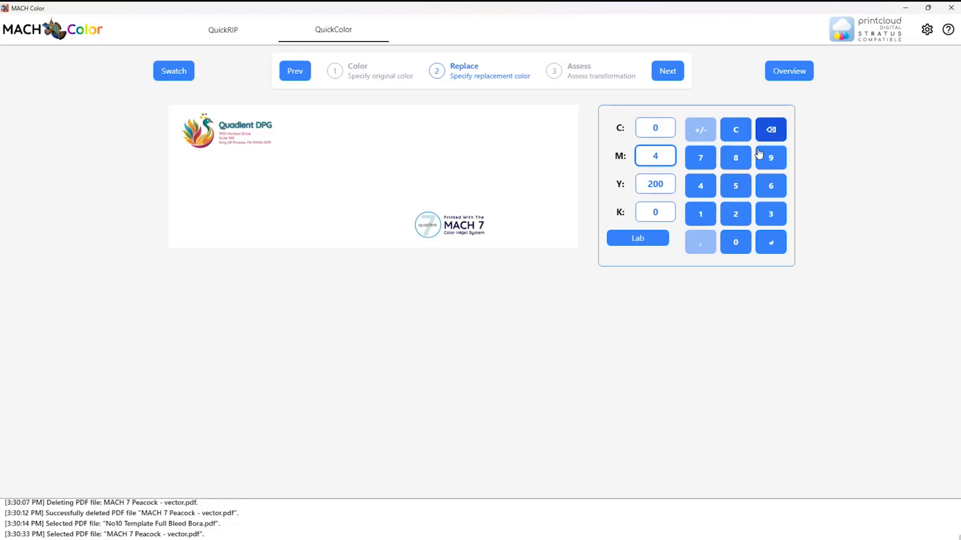
{"action": "left_click", "coordinate": [770, 130]}
{"action": "left_click", "coordinate": [735, 186]}
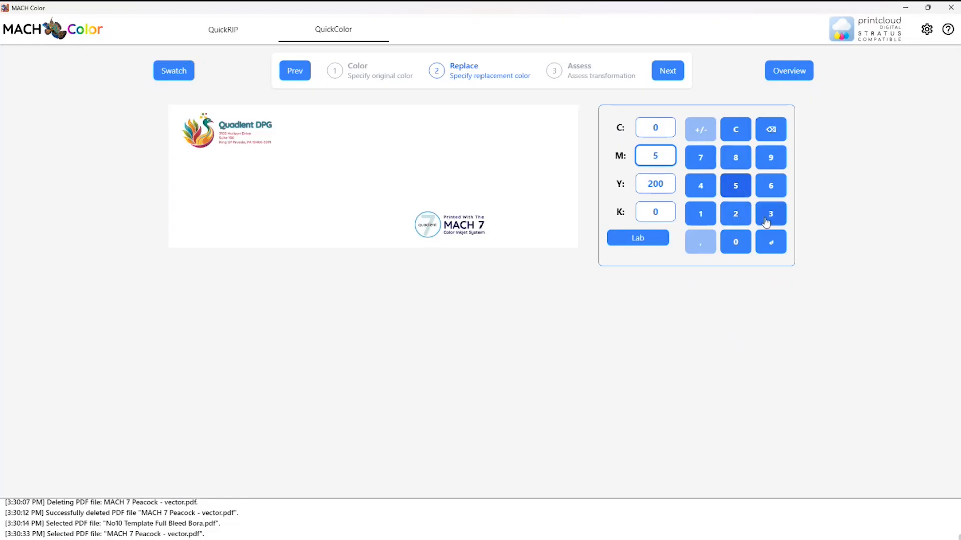
{"action": "left_click", "coordinate": [771, 242]}
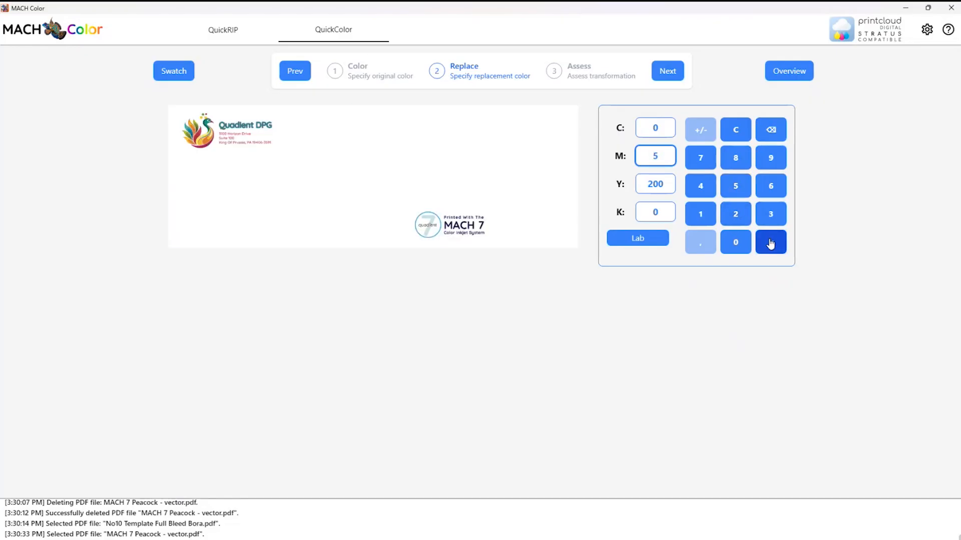
Print the recolored artwork, save the color transform for PDF + Output Config, and open the transform overview.
{"action": "left_click", "coordinate": [665, 78]}
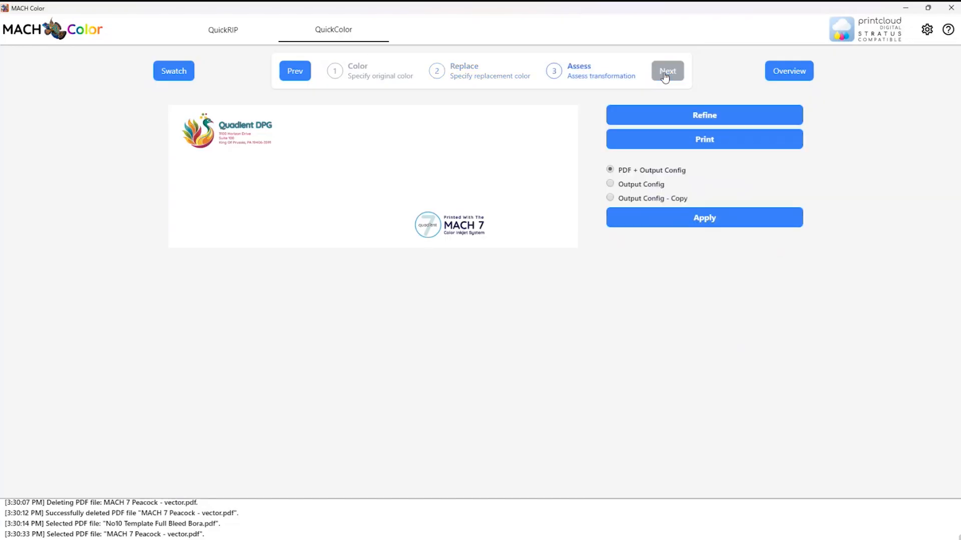
{"action": "left_click", "coordinate": [699, 140]}
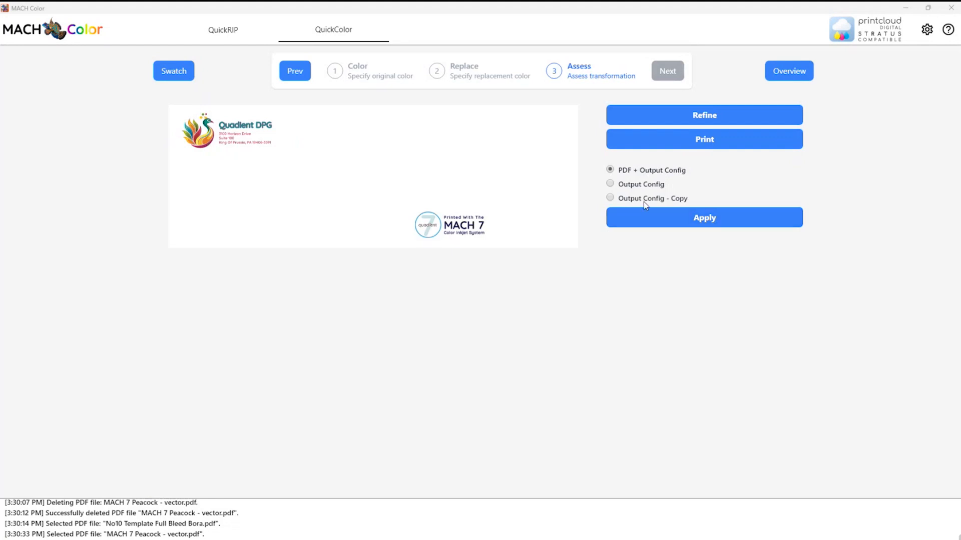
{"action": "left_click", "coordinate": [708, 223]}
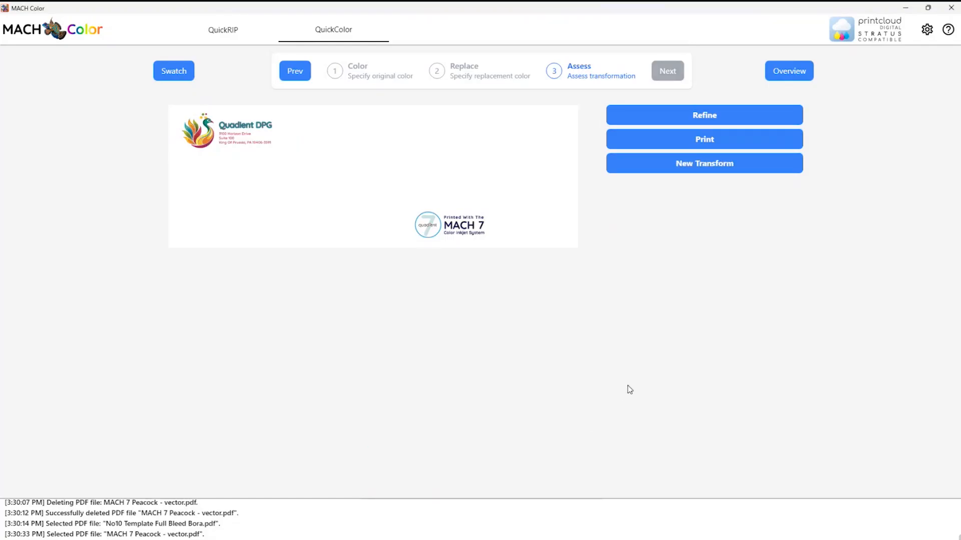
{"action": "left_click", "coordinate": [784, 73]}
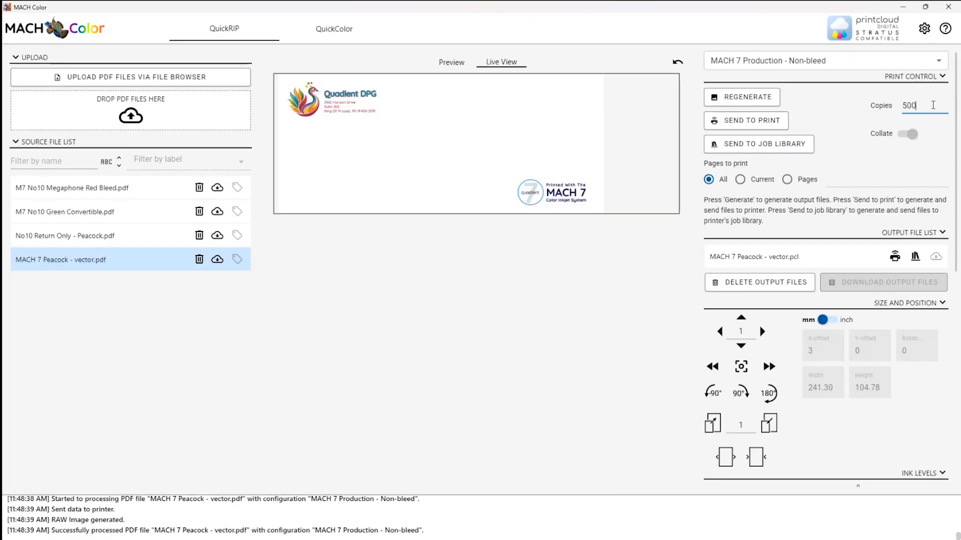
Set the MACH 7 Peacock - vector job to 1 copy in QuickRIP and send it to the job library.
{"action": "double_click", "coordinate": [932, 105]}
{"action": "type", "text": "1"}
{"action": "left_click", "coordinate": [784, 148]}
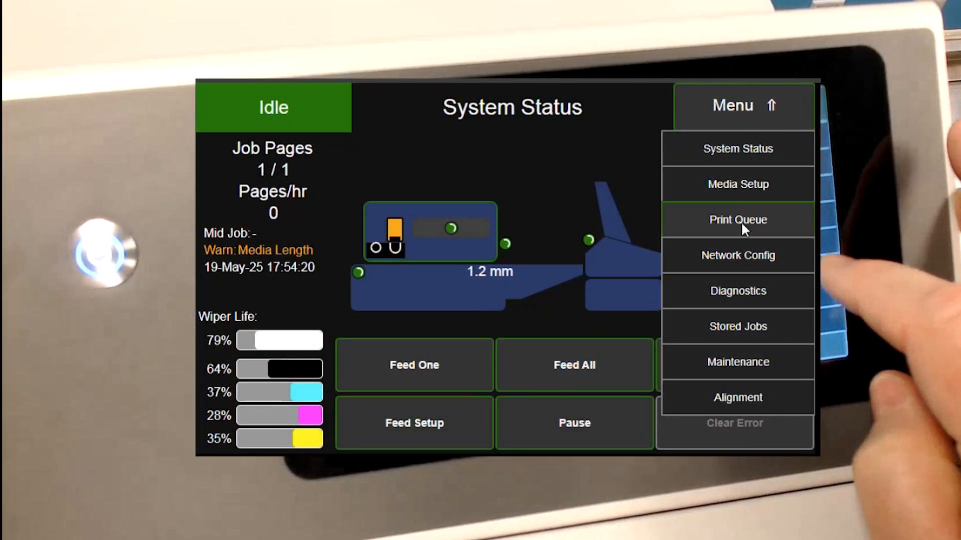
Show the printer's stored jobs as a list, try sorting by name, and sort them by date with the newest first.
{"action": "left_click", "coordinate": [734, 326]}
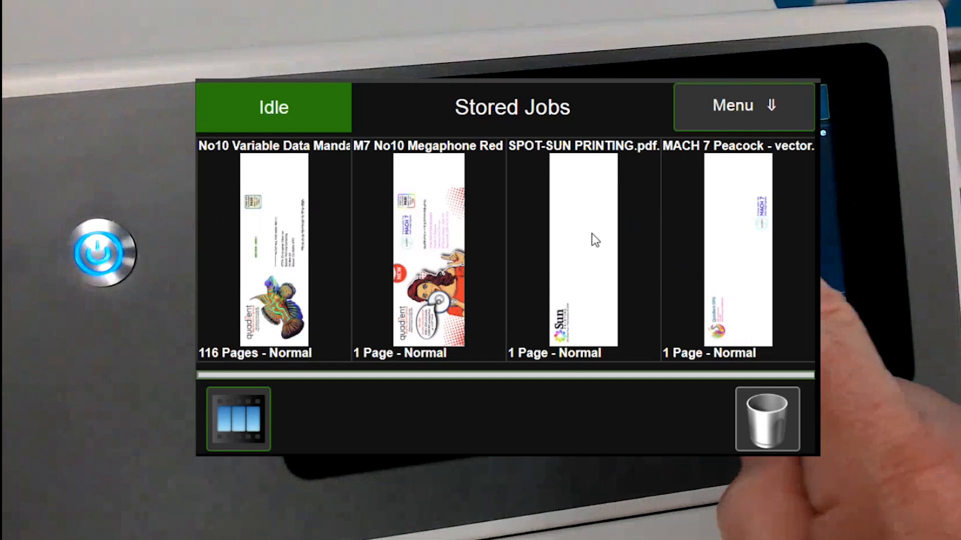
{"action": "left_click", "coordinate": [261, 407]}
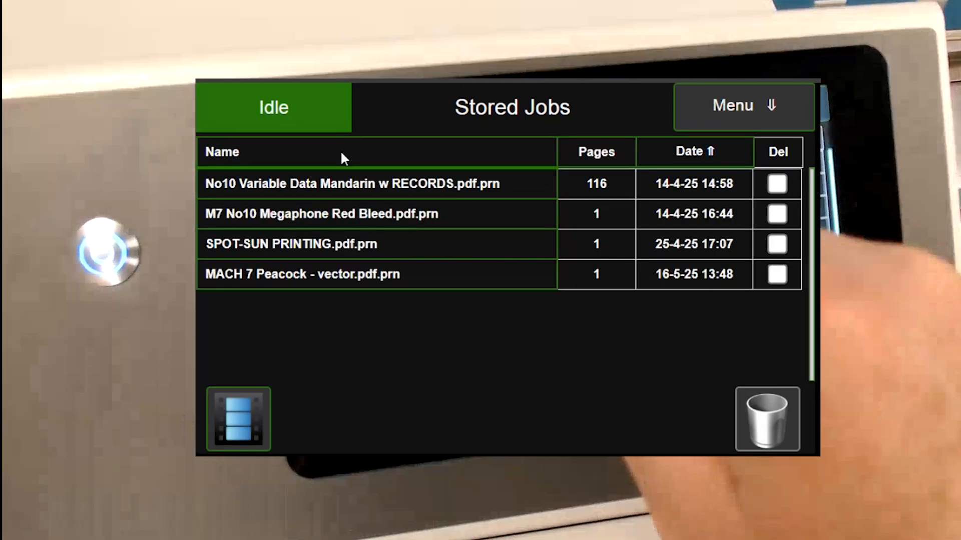
{"action": "left_click", "coordinate": [340, 153]}
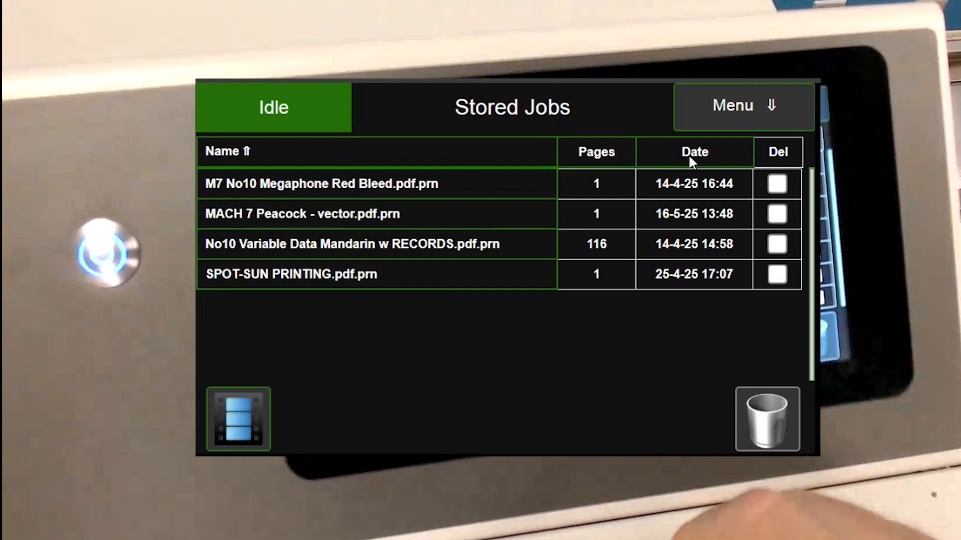
{"action": "left_click", "coordinate": [689, 154]}
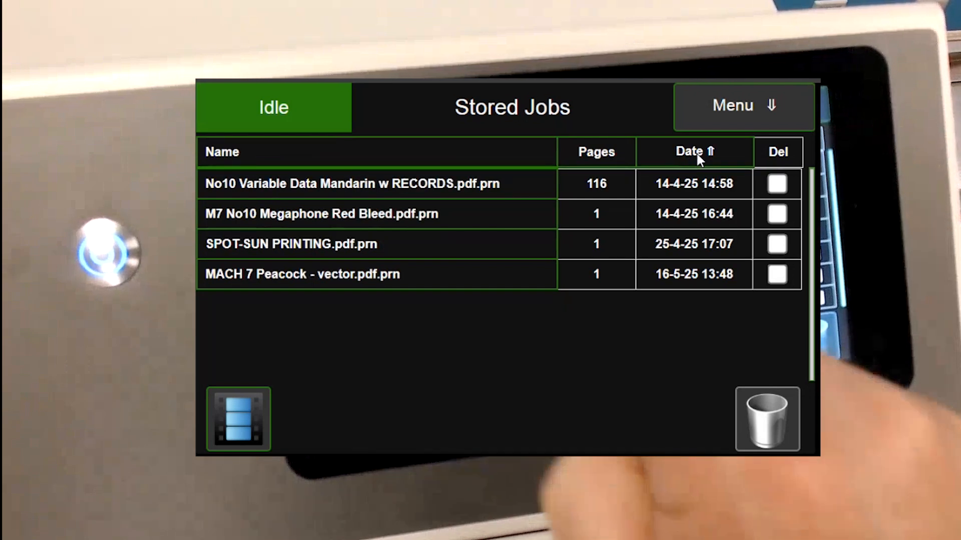
{"action": "left_click", "coordinate": [703, 151]}
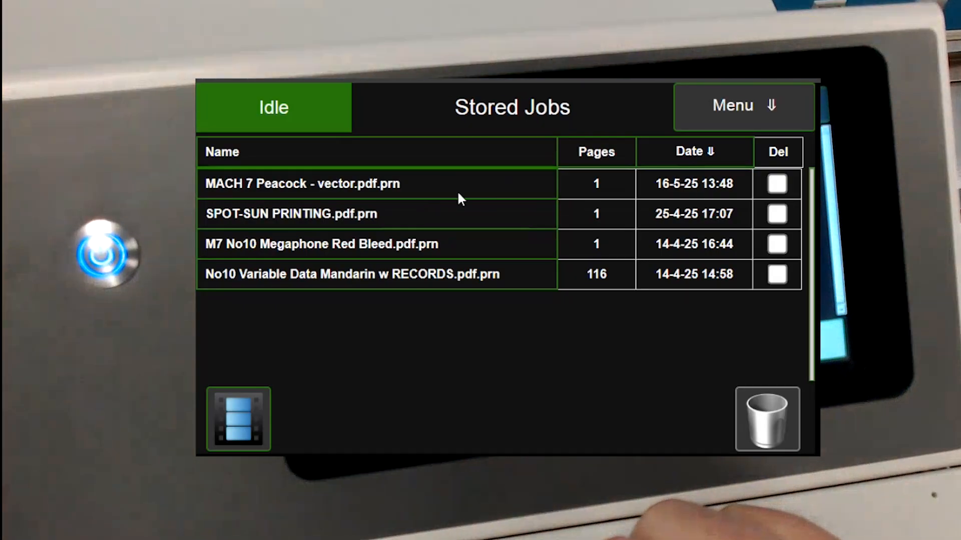
Open the stored job MACH 7 Peacock - vector.pdf.prn and set its number of copies to 25.
{"action": "left_click", "coordinate": [321, 191]}
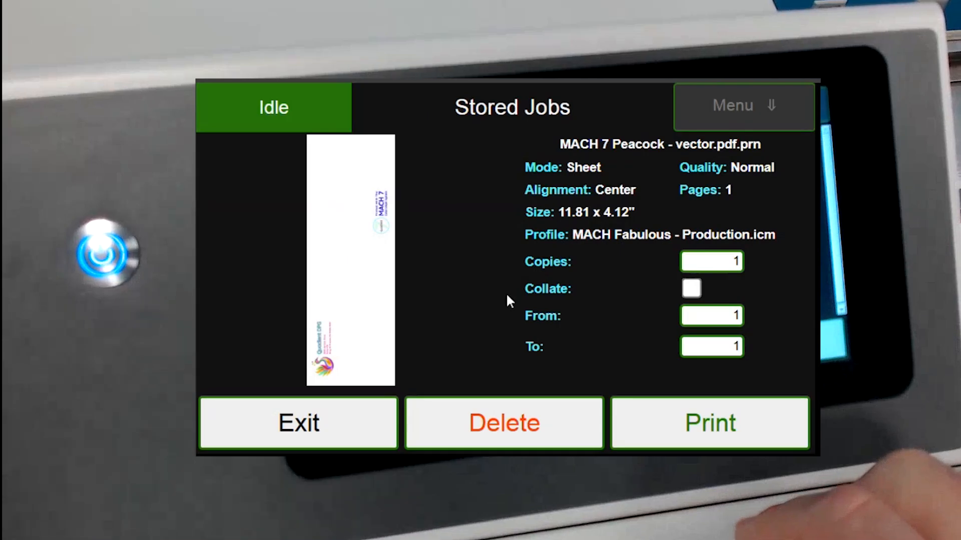
{"action": "left_click", "coordinate": [734, 261]}
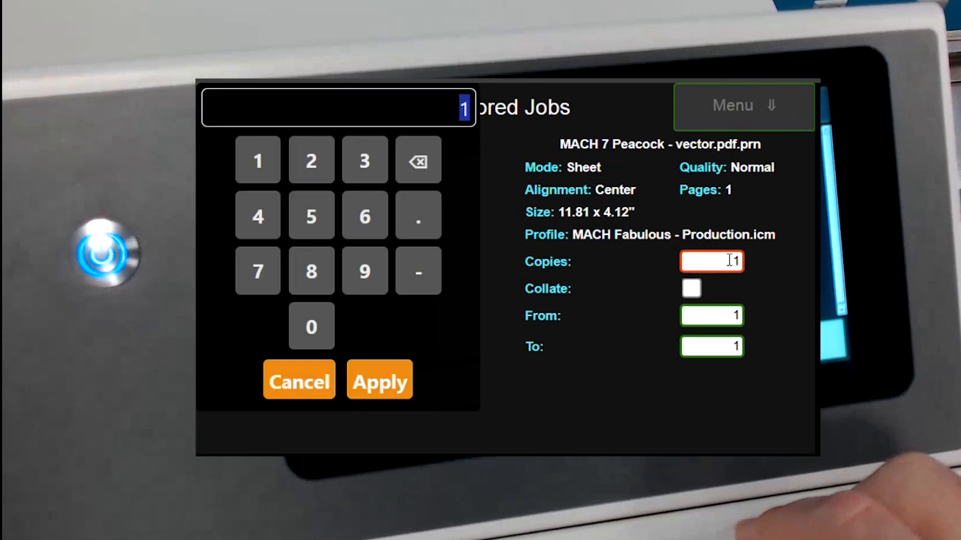
{"action": "type", "text": "25"}
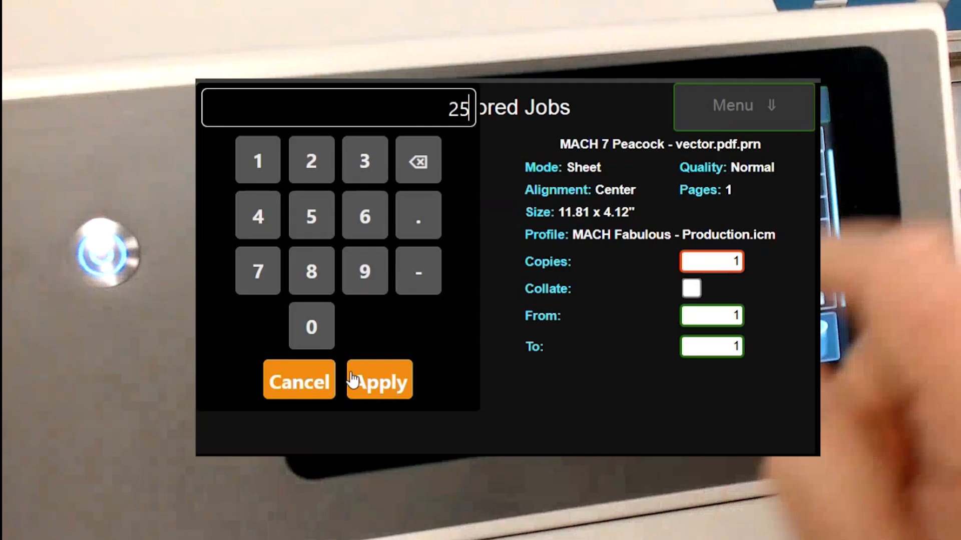
{"action": "left_click", "coordinate": [353, 382]}
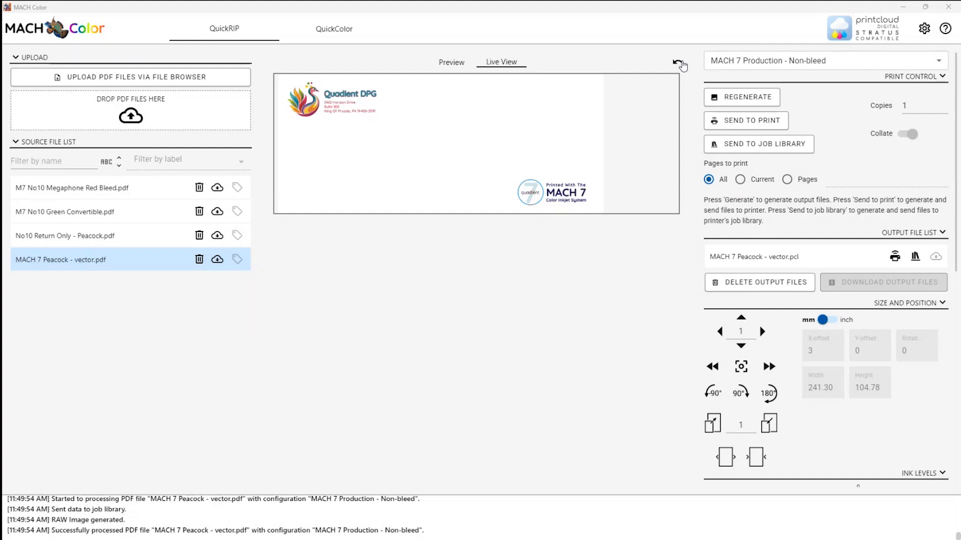
Return to MACH Color and delete the peacock file's green-to-pink color transform from the QuickColor overview.
{"action": "left_click", "coordinate": [333, 31]}
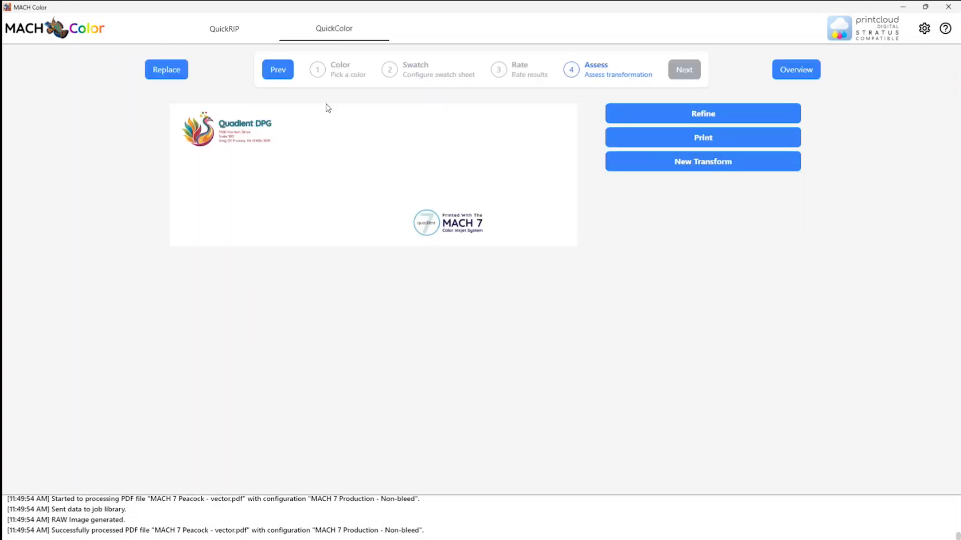
{"action": "left_click", "coordinate": [332, 70]}
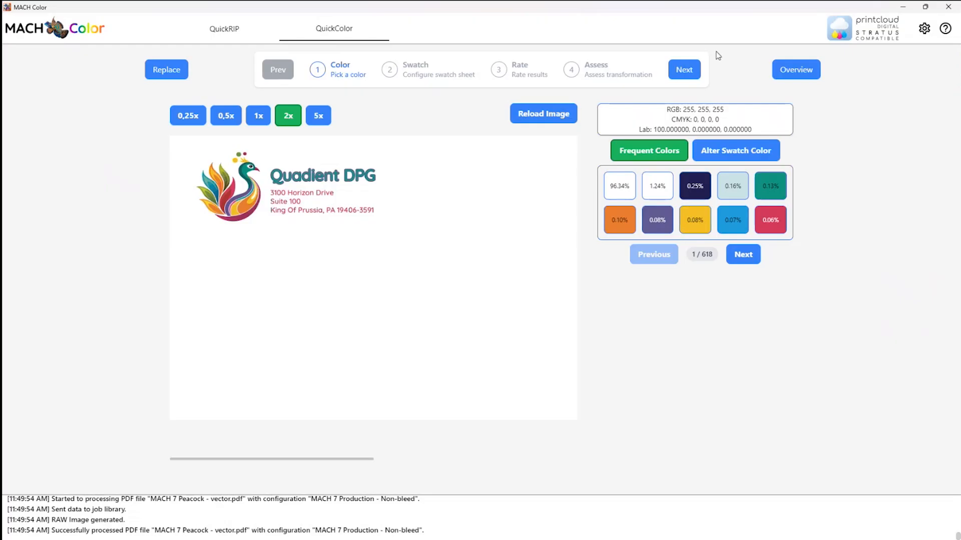
{"action": "left_click", "coordinate": [797, 71]}
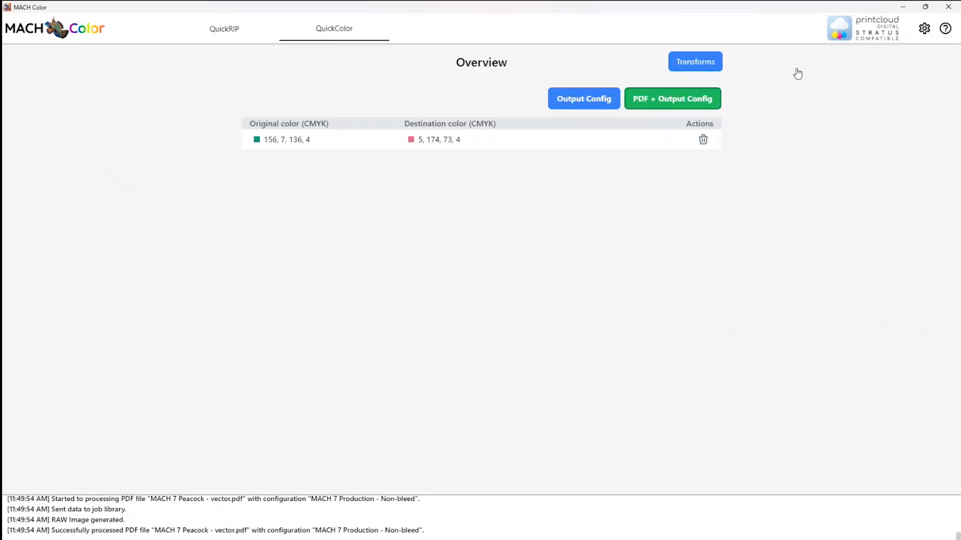
{"action": "left_click", "coordinate": [702, 142]}
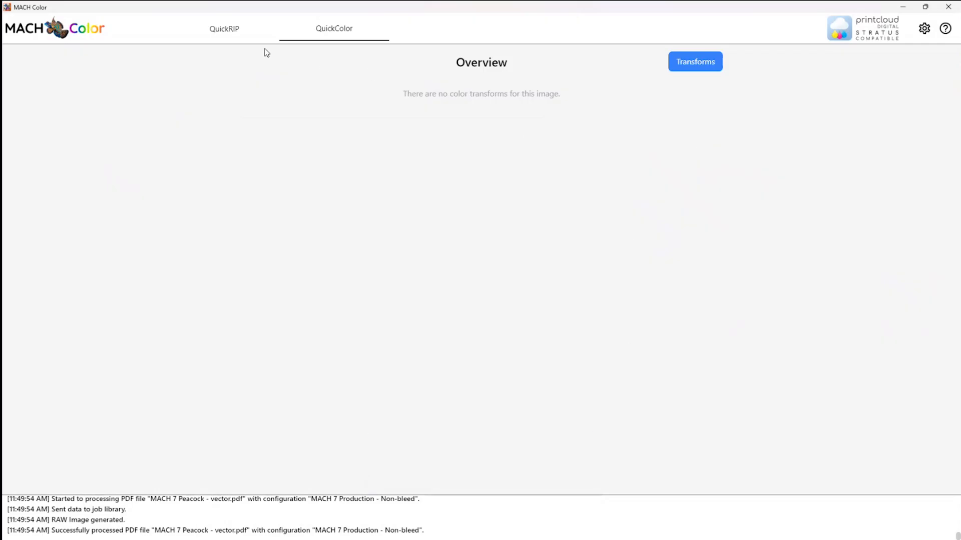
Upload No10 Template Full Bleed Bora.pdf in QuickRIP, select it and show it in Live View.
{"action": "left_click", "coordinate": [230, 36]}
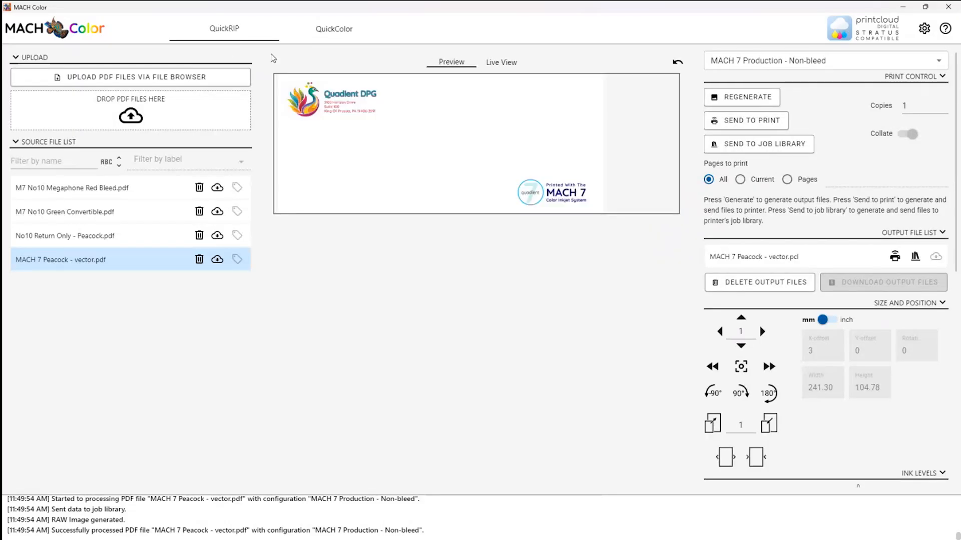
{"action": "left_click", "coordinate": [199, 77]}
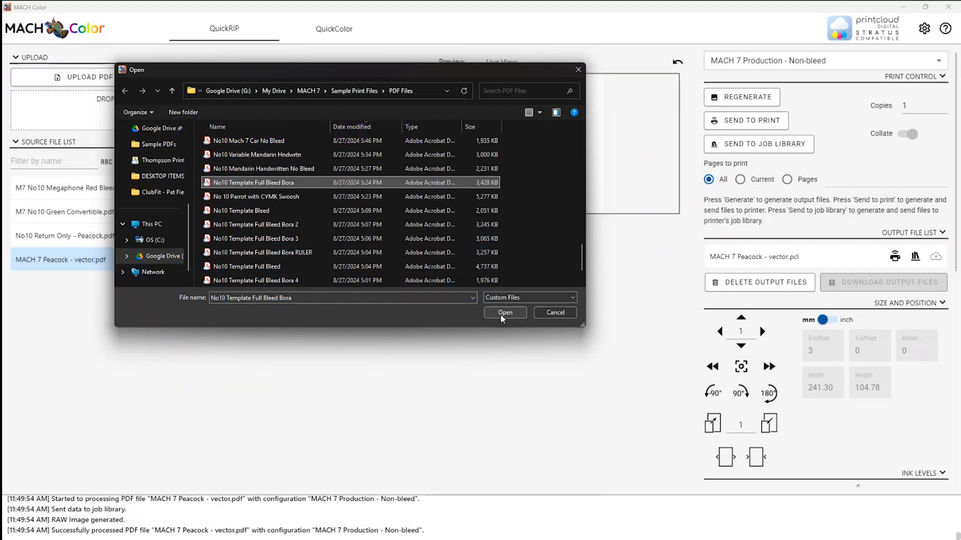
{"action": "left_click", "coordinate": [501, 316]}
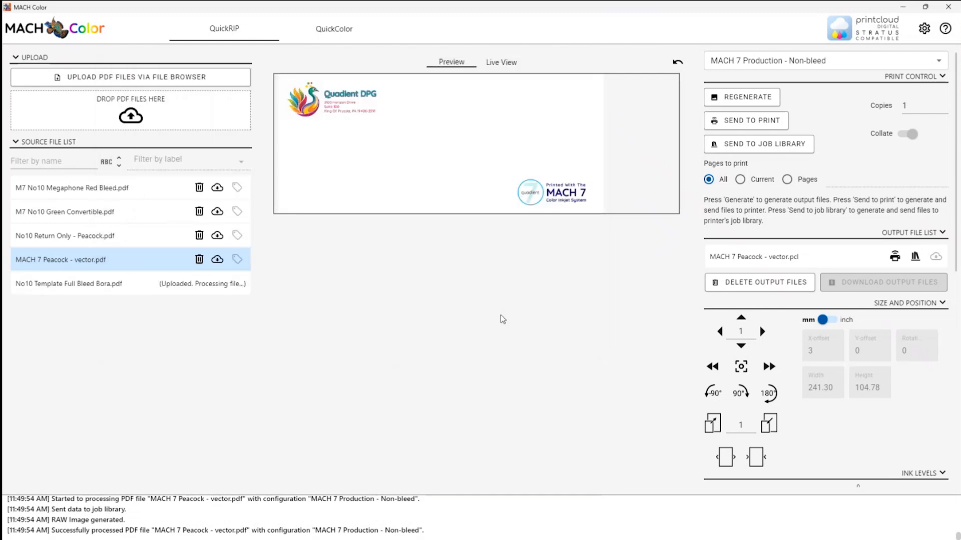
{"action": "left_click", "coordinate": [85, 284]}
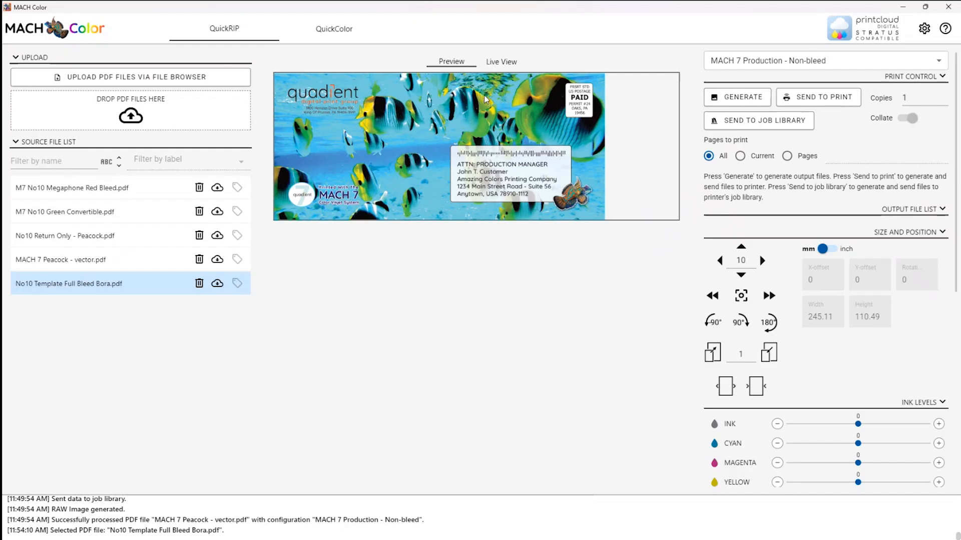
{"action": "left_click", "coordinate": [502, 62]}
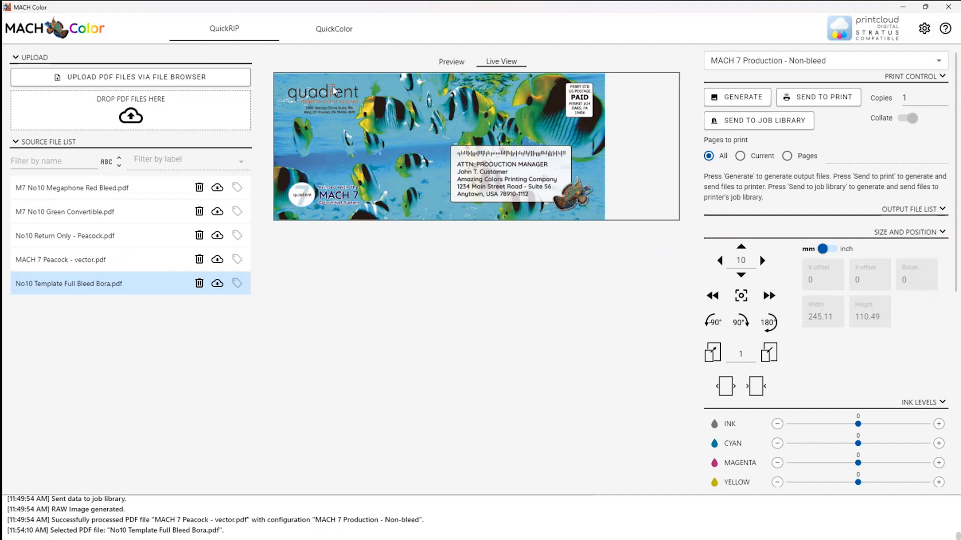
Start a color transform for the Bora artwork in QuickColor and sample the quadient logo's orange at 5x magnification.
{"action": "left_click", "coordinate": [338, 31]}
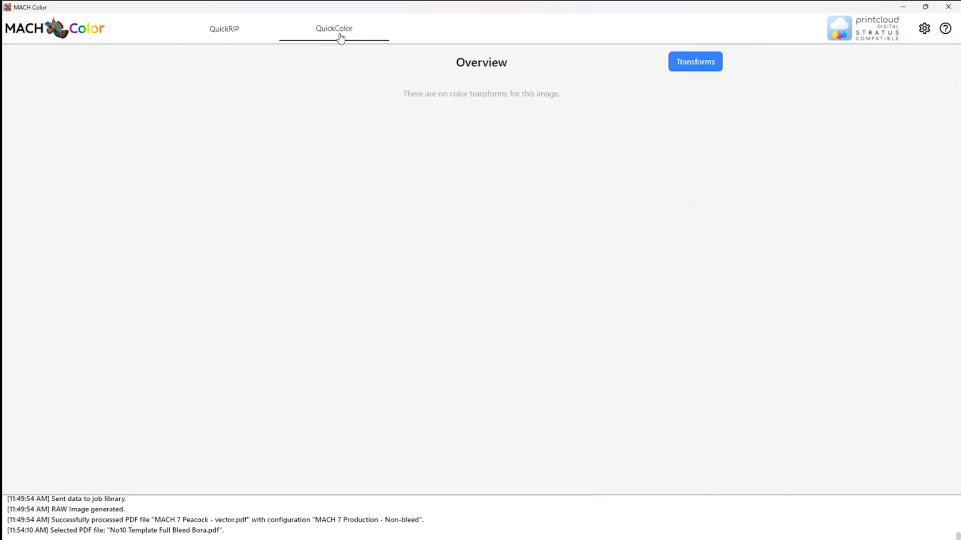
{"action": "left_click", "coordinate": [698, 72]}
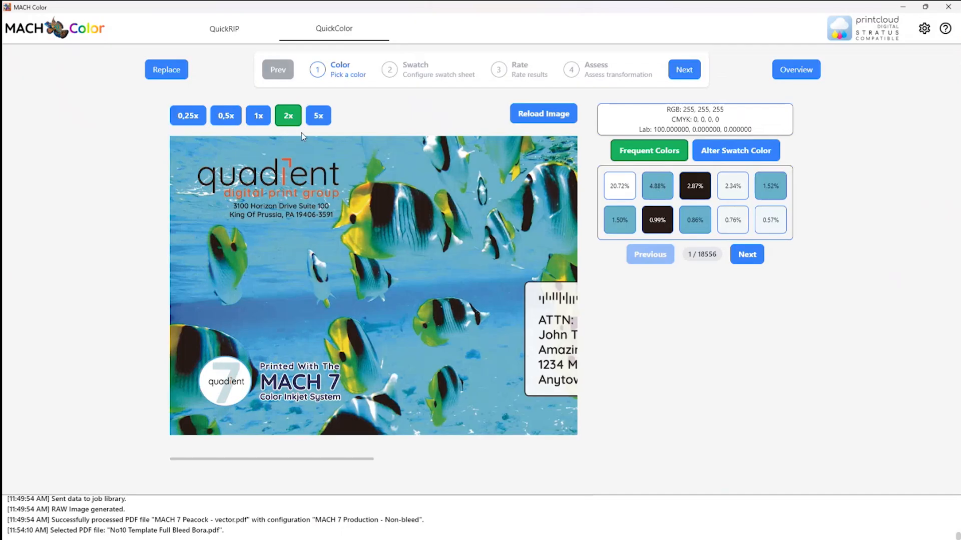
{"action": "left_click", "coordinate": [318, 116]}
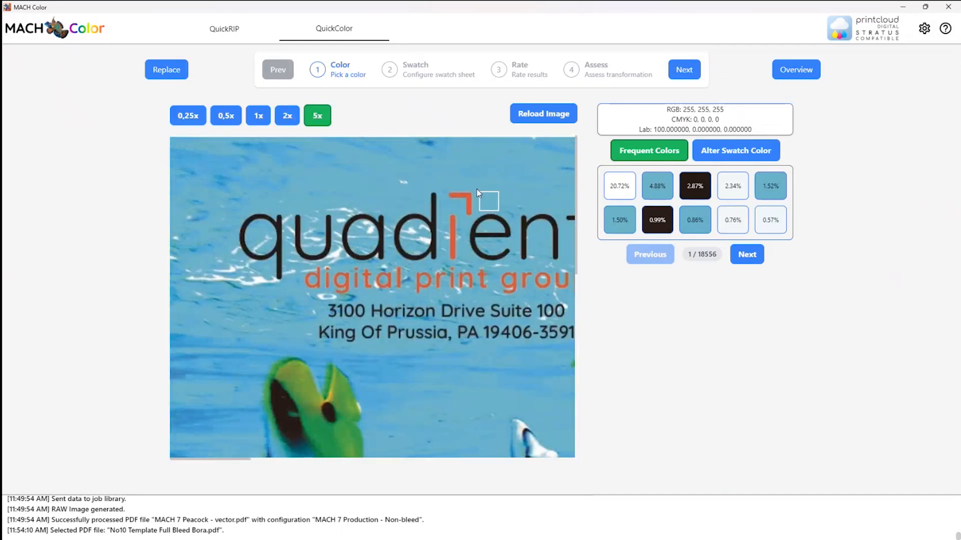
{"action": "left_click", "coordinate": [468, 200]}
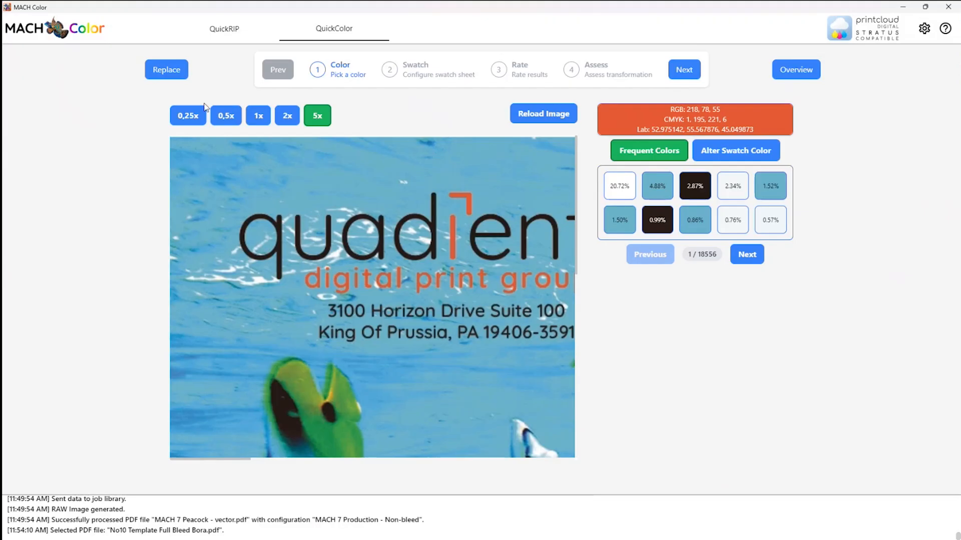
Switch No10 Template Full Bleed Bora.pdf in QuickRIP to the MACH 7 Production - Full Bleed configuration and send it to print.
{"action": "left_click", "coordinate": [236, 29]}
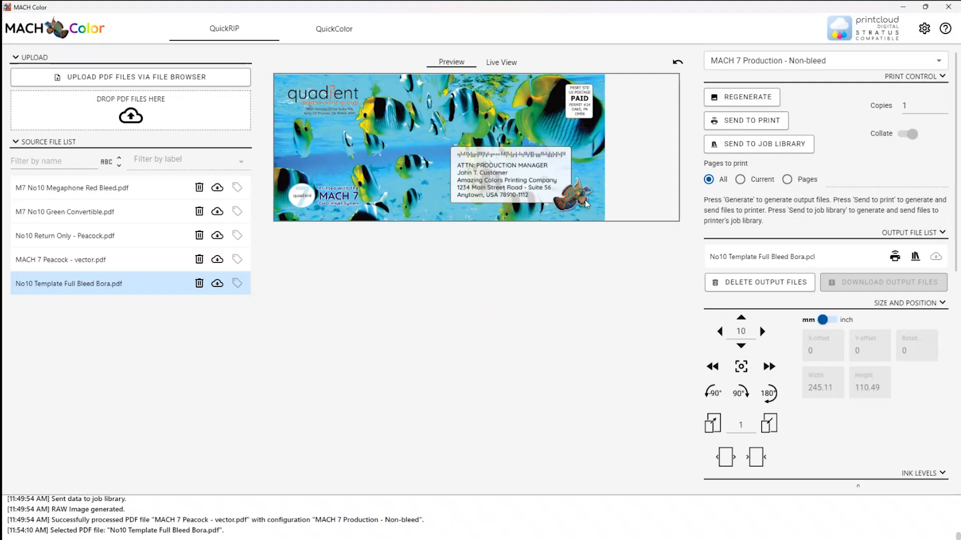
{"action": "left_click", "coordinate": [121, 287]}
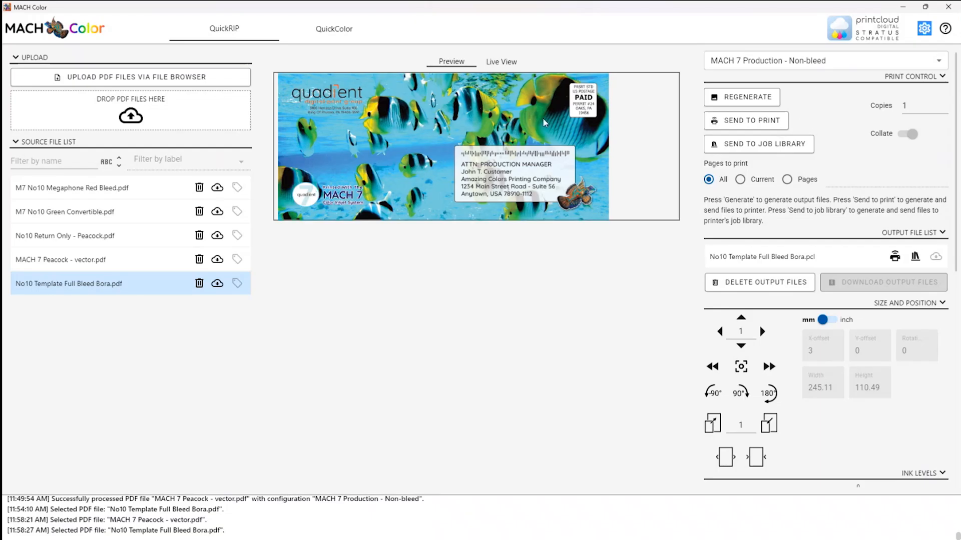
{"action": "left_click", "coordinate": [840, 66]}
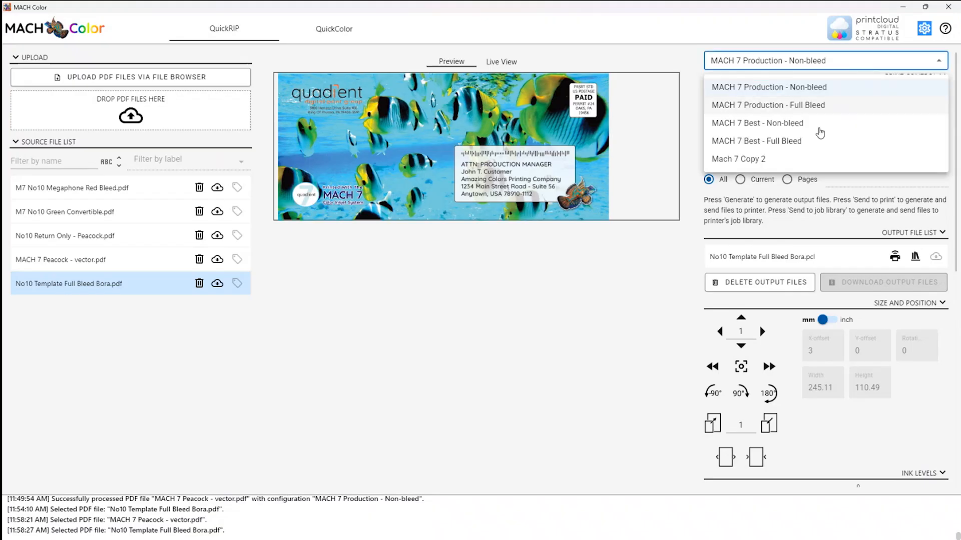
{"action": "left_click", "coordinate": [836, 106]}
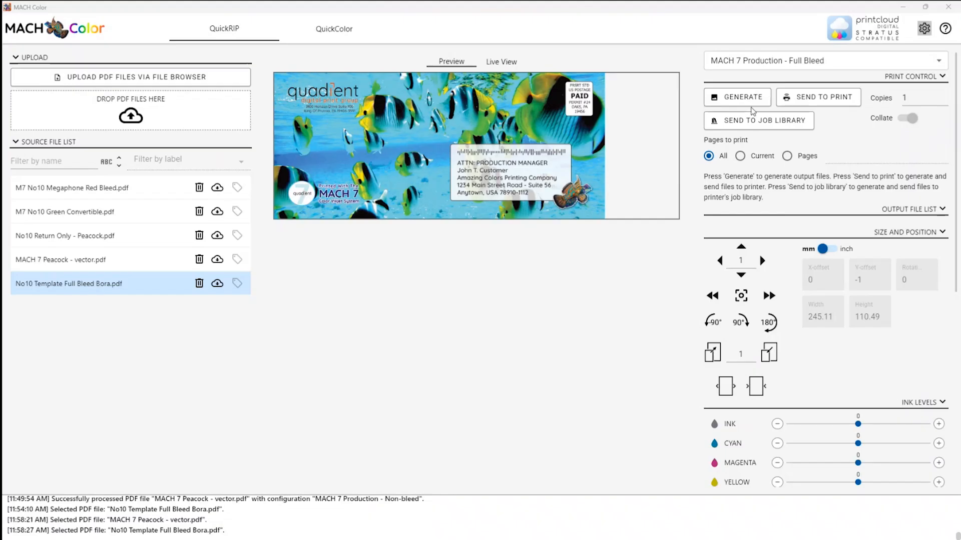
{"action": "left_click", "coordinate": [838, 101]}
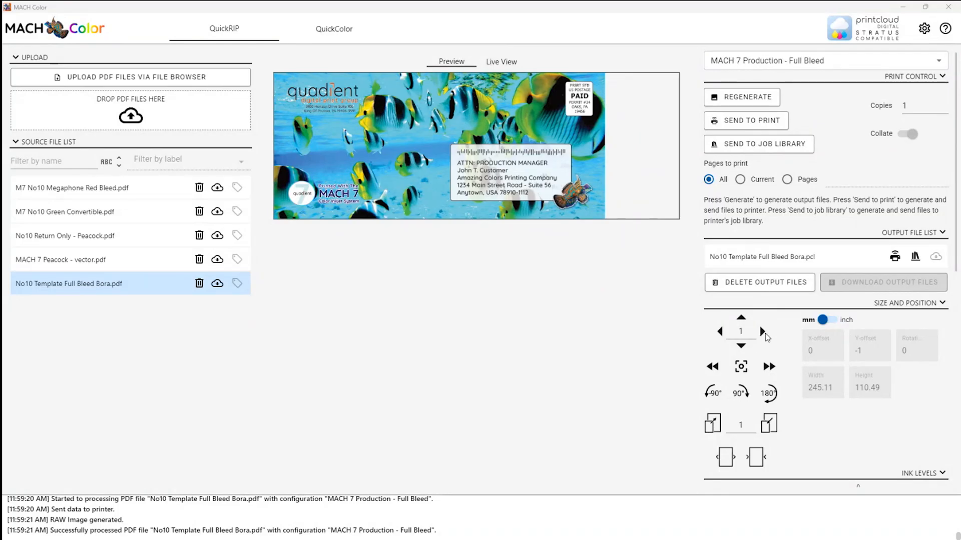
Shift the Bora artwork to the right in 1 mm increments to an X-offset of 2 mm and send it to print.
{"action": "left_click", "coordinate": [762, 332]}
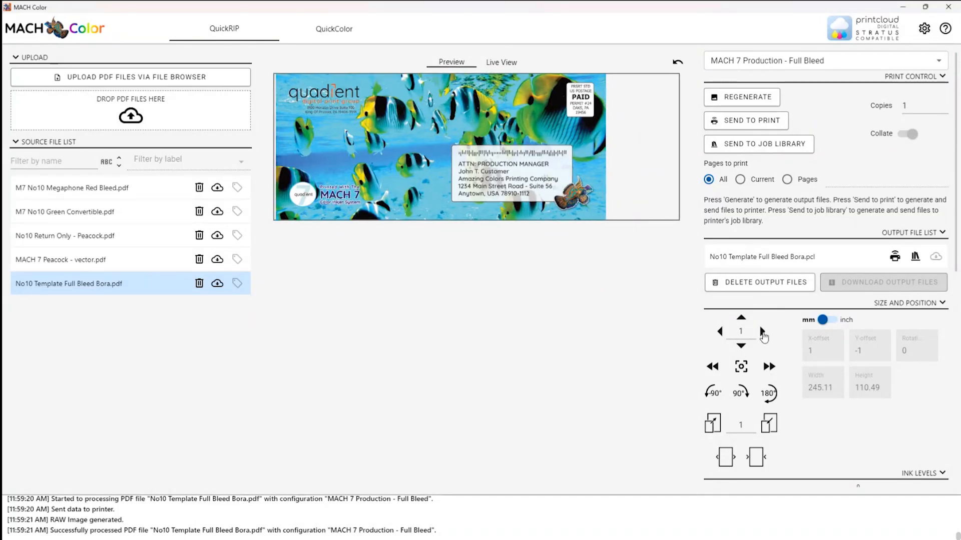
{"action": "left_click", "coordinate": [762, 333]}
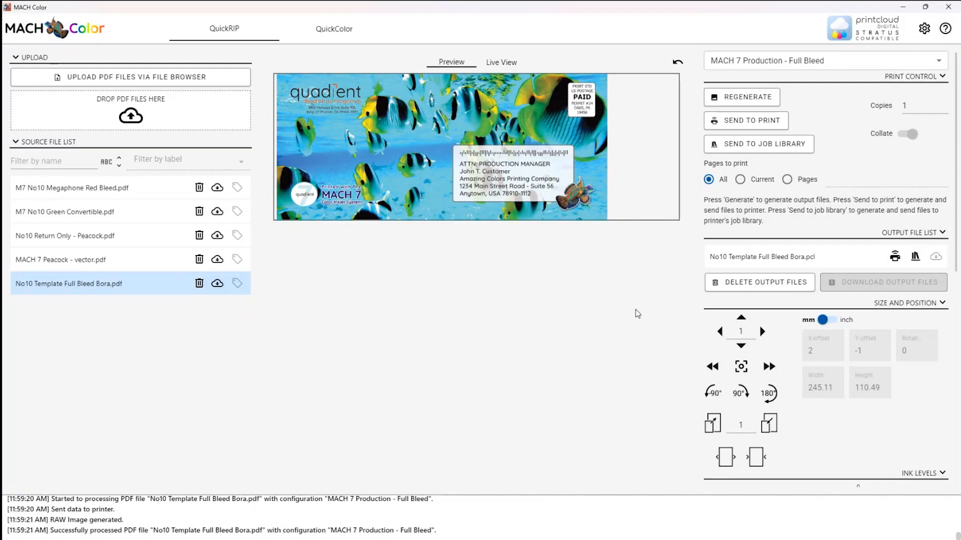
{"action": "left_click", "coordinate": [731, 121]}
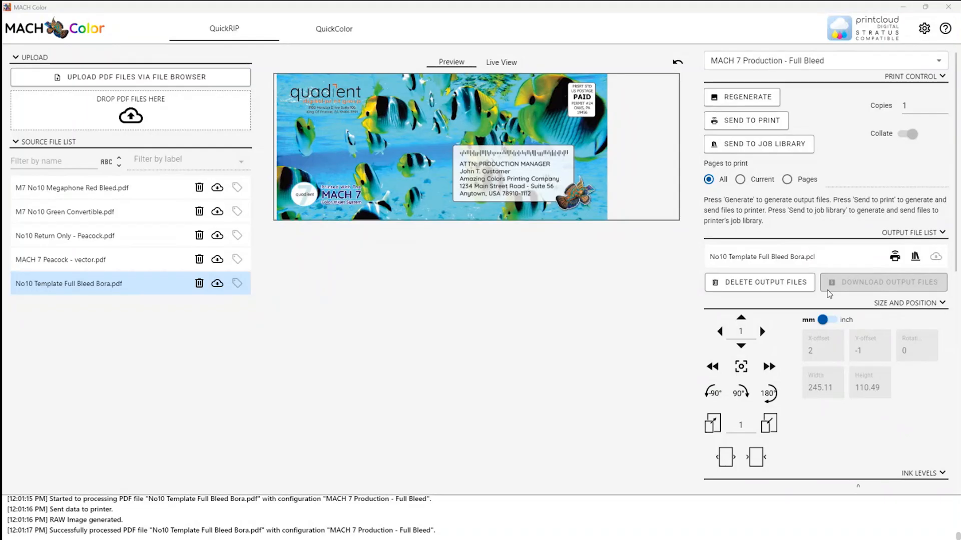
Change the Bora job's output profile to Standard Envelope - Production.icm and send it to print.
{"action": "scroll", "coordinate": [788, 389], "scroll_direction": "down", "scroll_amount": 4}
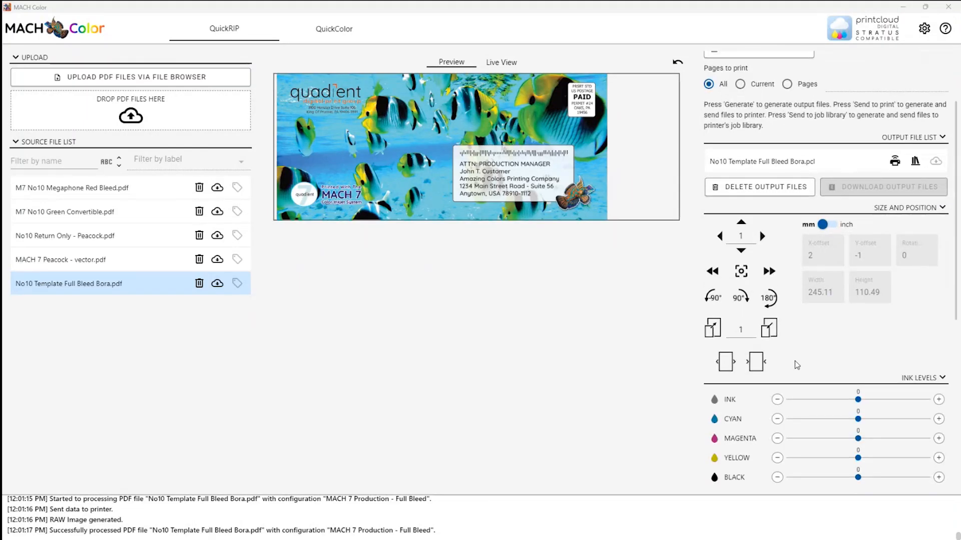
{"action": "scroll", "coordinate": [794, 361], "scroll_direction": "up", "scroll_amount": 10}
{"action": "scroll", "coordinate": [794, 361], "scroll_direction": "down", "scroll_amount": 19}
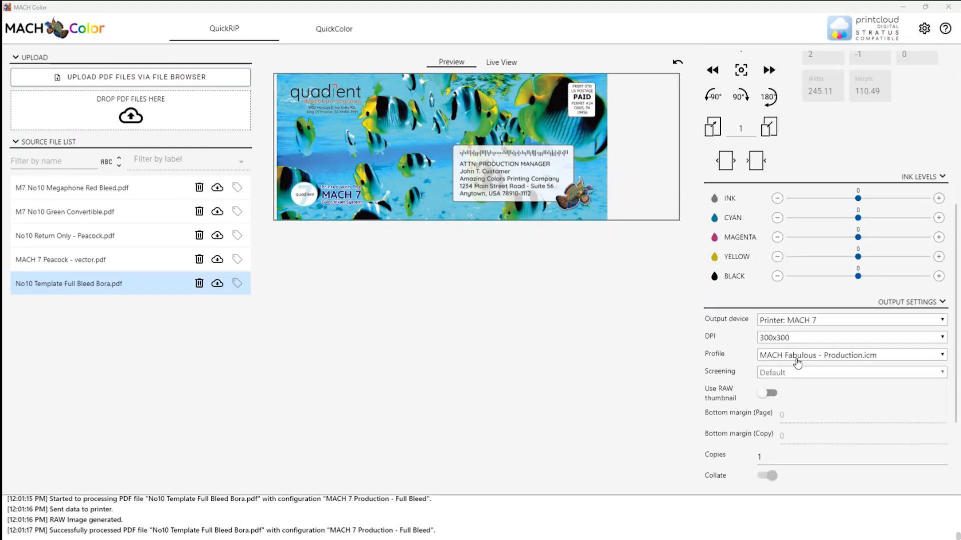
{"action": "left_click", "coordinate": [942, 354]}
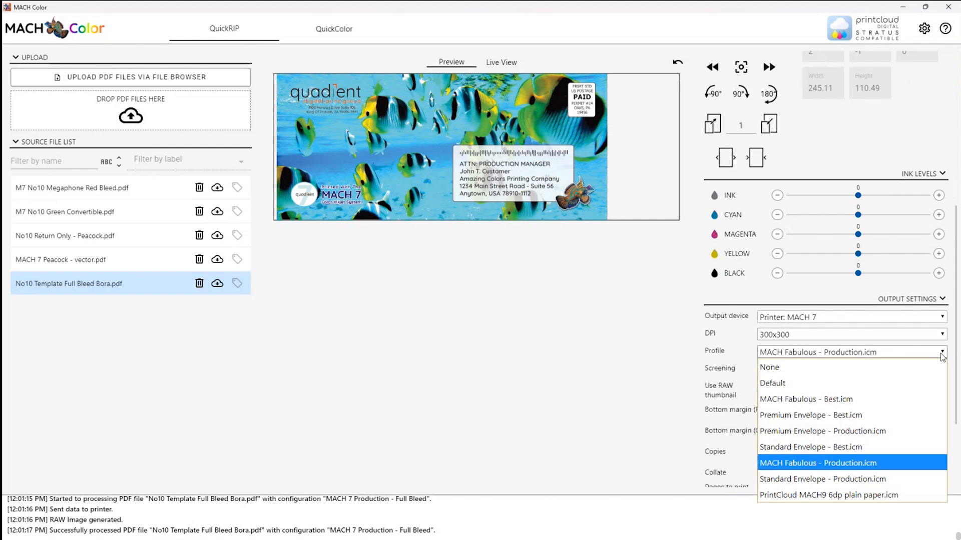
{"action": "left_click", "coordinate": [880, 482]}
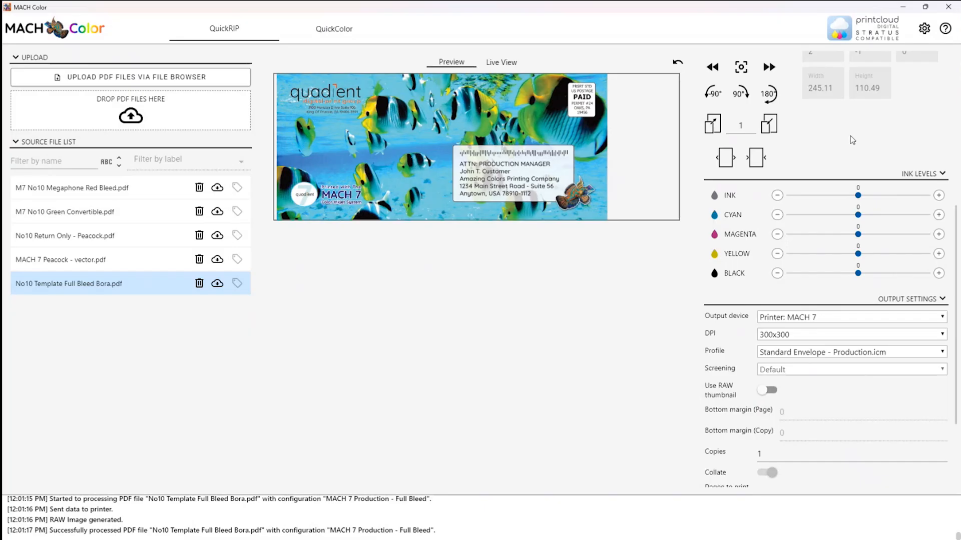
{"action": "scroll", "coordinate": [852, 140], "scroll_direction": "up", "scroll_amount": 5}
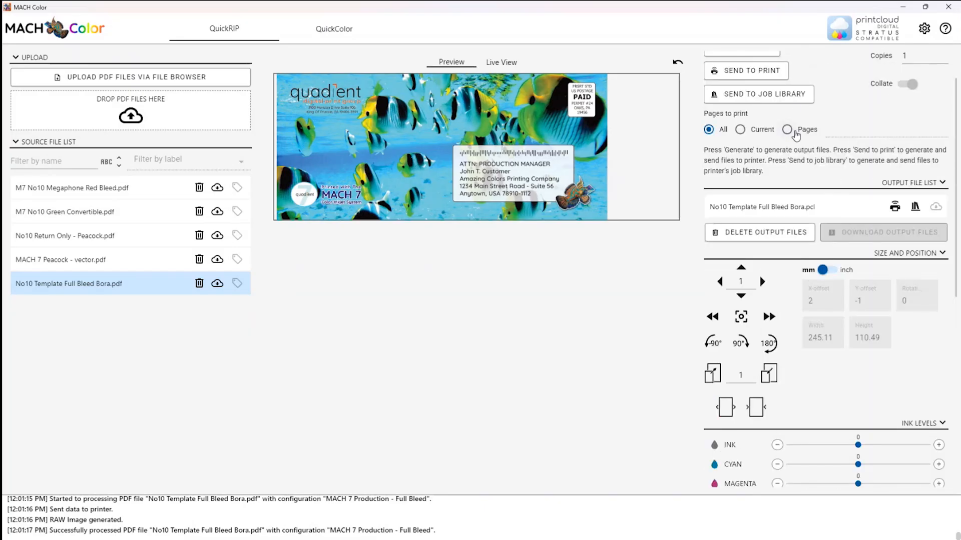
{"action": "scroll", "coordinate": [796, 134], "scroll_direction": "up", "scroll_amount": 1}
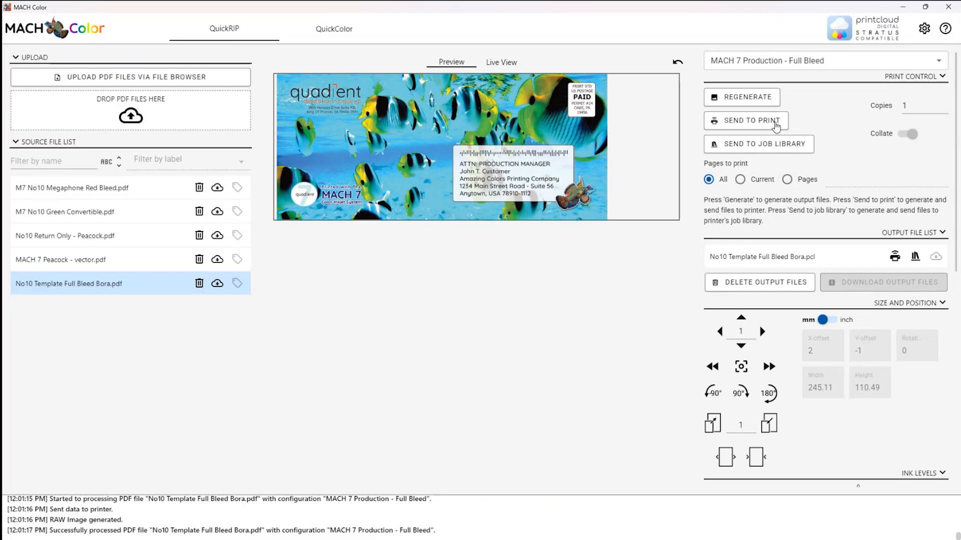
{"action": "left_click", "coordinate": [776, 125]}
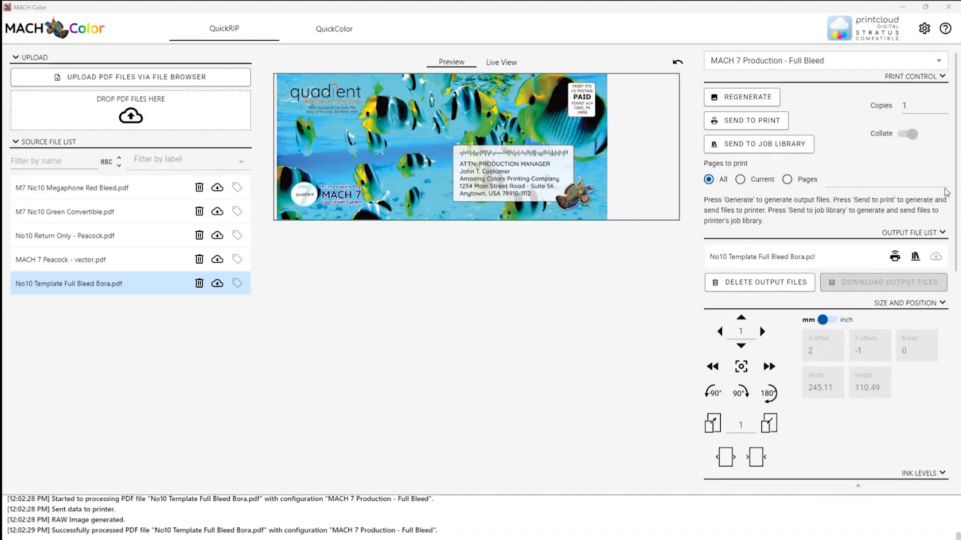
{"action": "left_click_drag", "start_coordinate": [957, 178], "coordinate": [959, 323]}
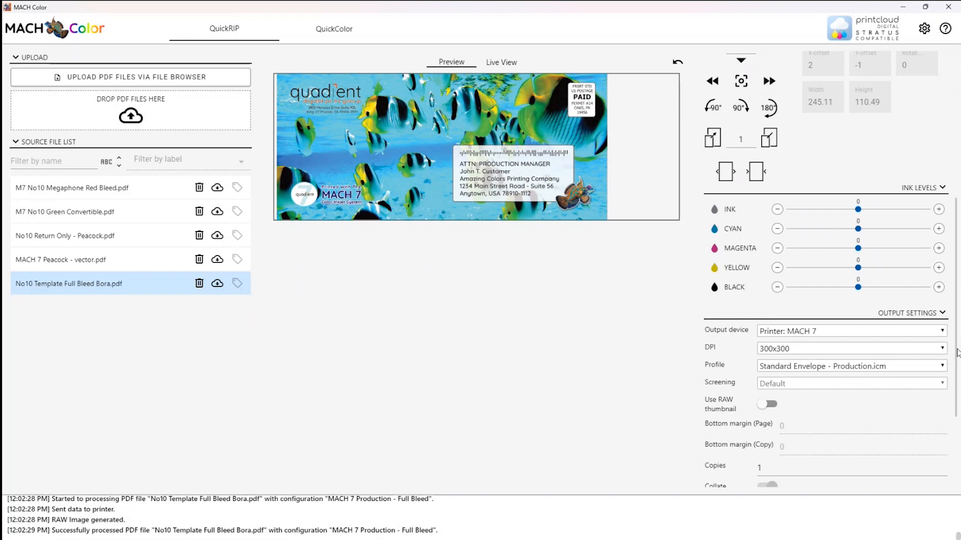
{"action": "left_click_drag", "start_coordinate": [957, 352], "coordinate": [959, 187]}
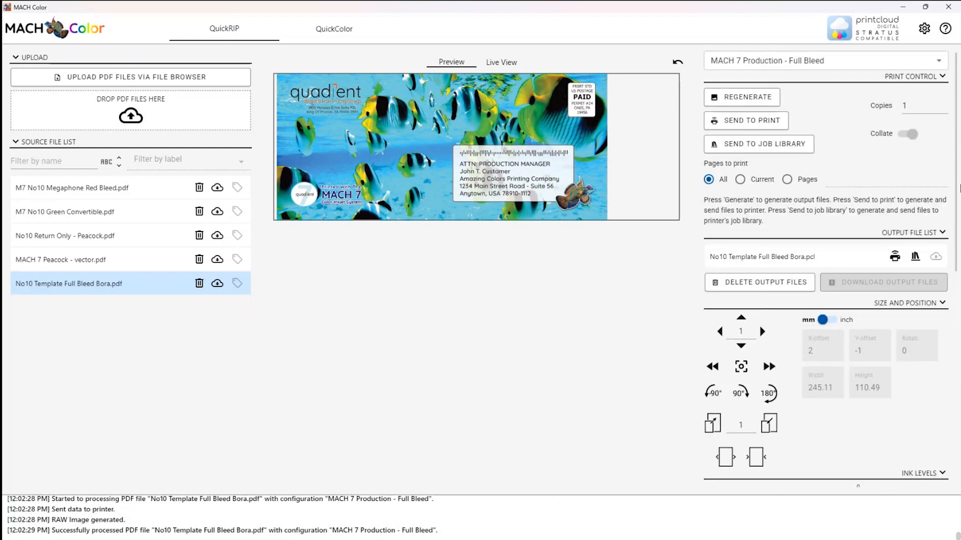
{"action": "left_click", "coordinate": [935, 61]}
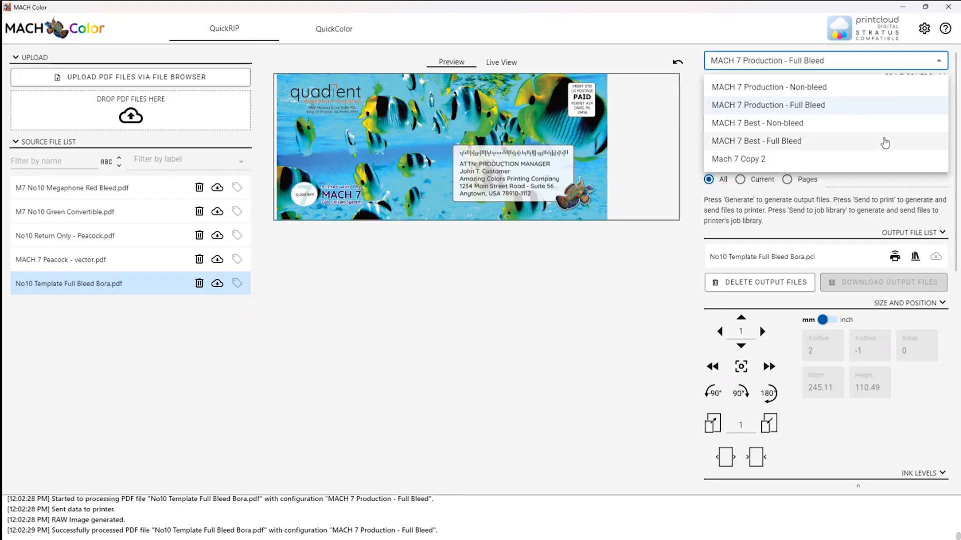
{"action": "left_click", "coordinate": [893, 145]}
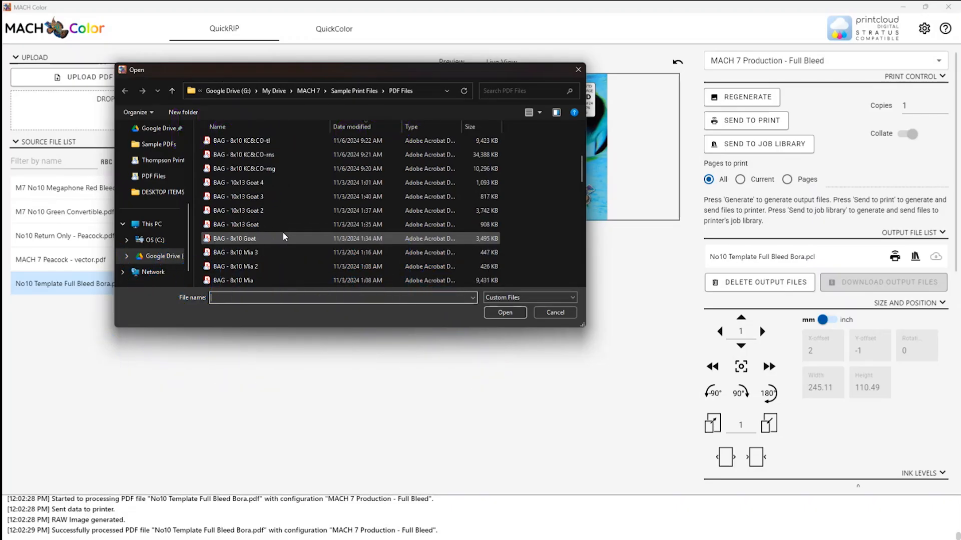
Upload No10 Variable Data Mandarin w RECORDS.pdf from the PDF Files folder and select it in the source file list.
{"action": "scroll", "coordinate": [283, 235], "scroll_direction": "down", "scroll_amount": 6}
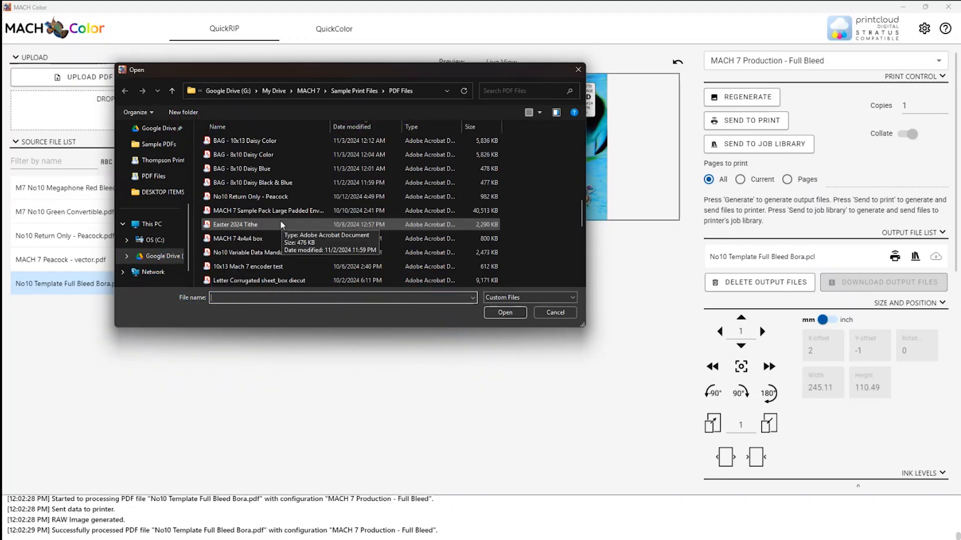
{"action": "scroll", "coordinate": [279, 210], "scroll_direction": "down", "scroll_amount": 3}
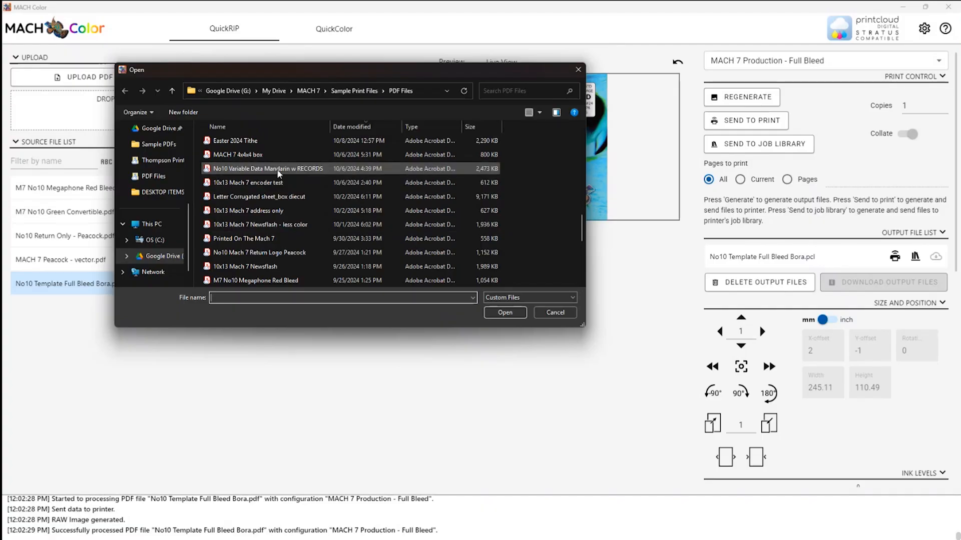
{"action": "left_click", "coordinate": [277, 169]}
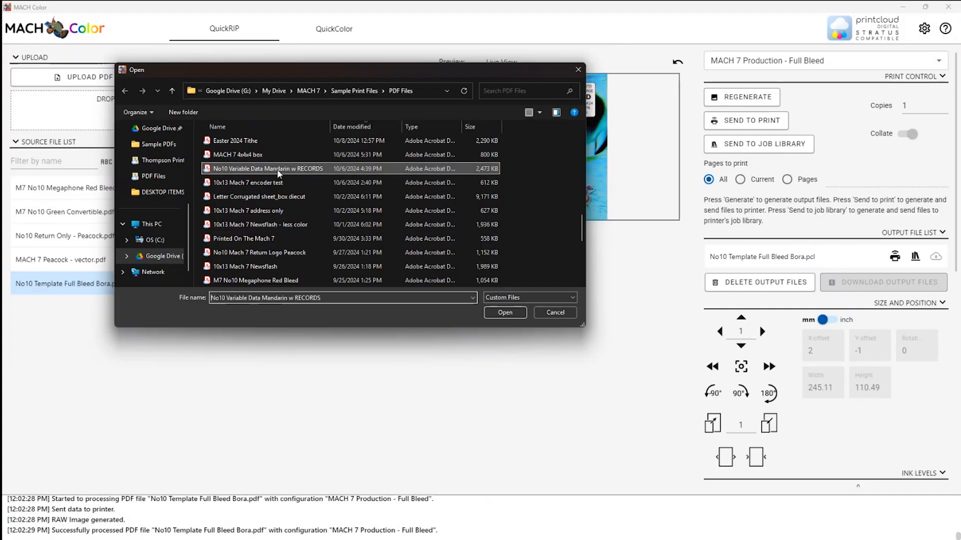
{"action": "left_click", "coordinate": [505, 314]}
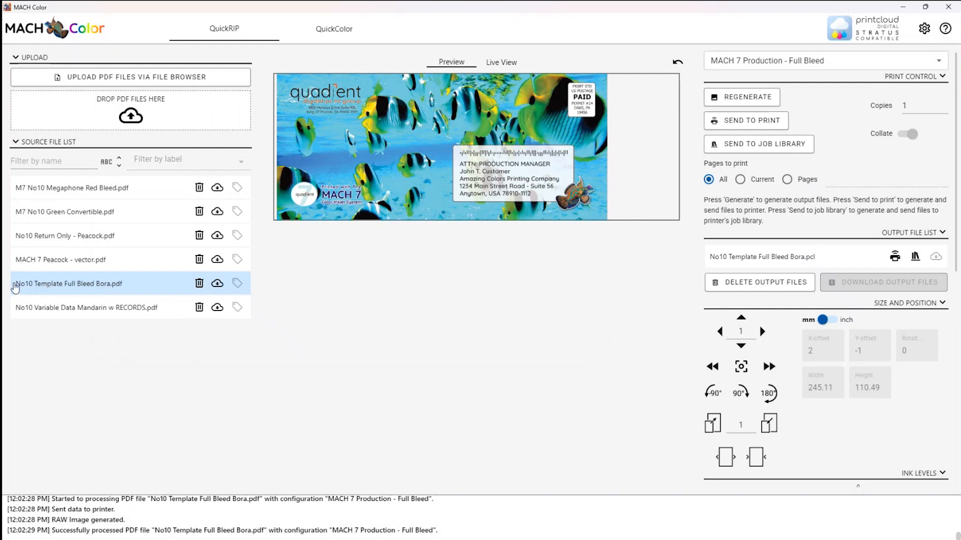
{"action": "left_click", "coordinate": [98, 314]}
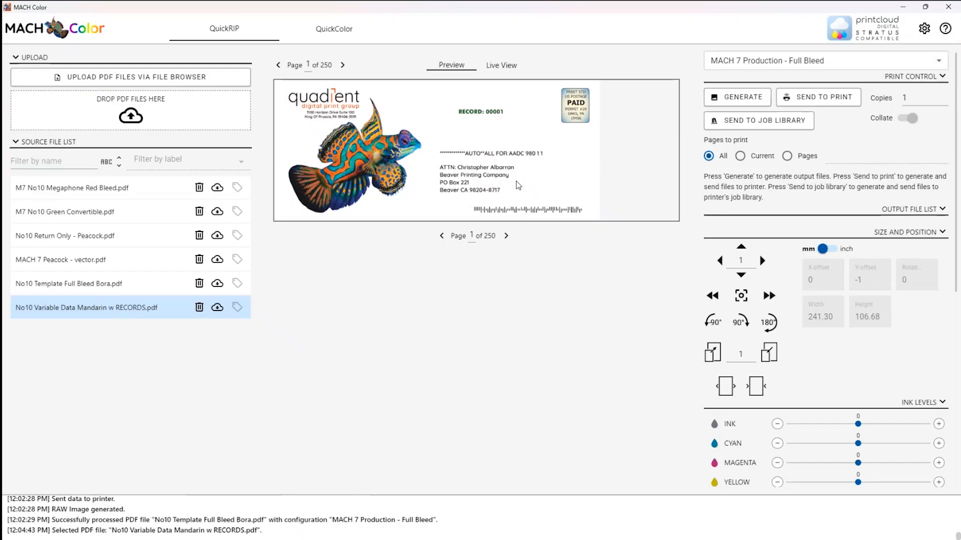
Page through the variable data records in the preview up to page 6, and return to page 5.
{"action": "left_click", "coordinate": [506, 236]}
{"action": "left_click", "coordinate": [507, 236]}
{"action": "left_click", "coordinate": [506, 236]}
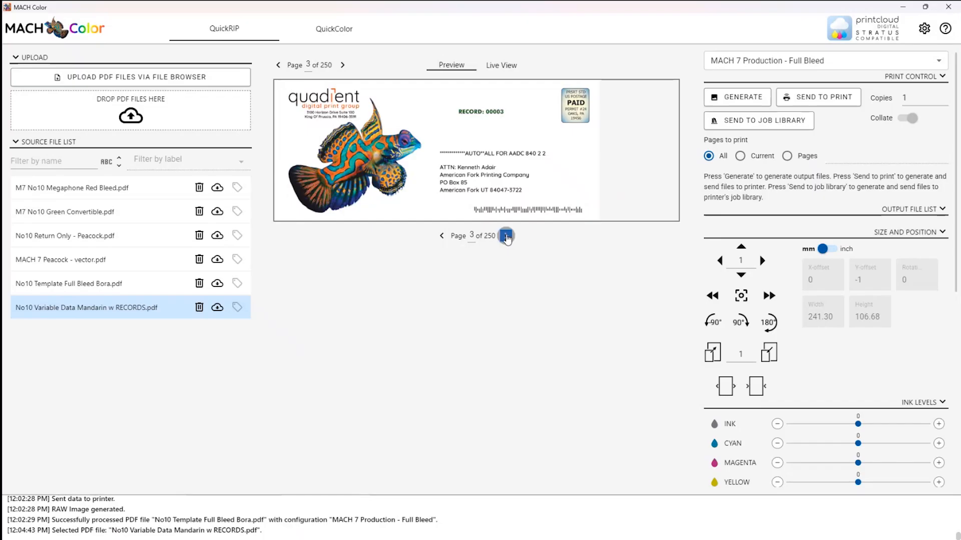
{"action": "left_click", "coordinate": [506, 236]}
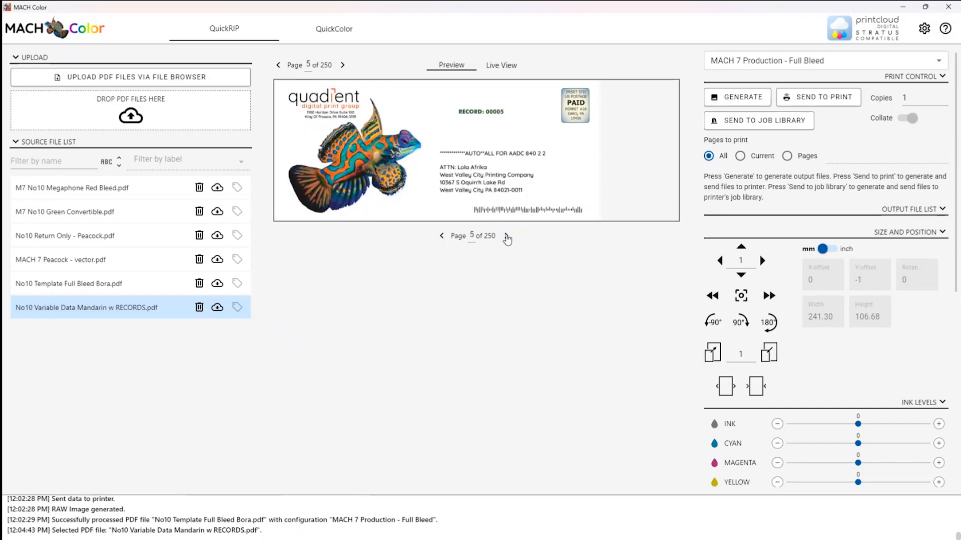
{"action": "left_click", "coordinate": [506, 236]}
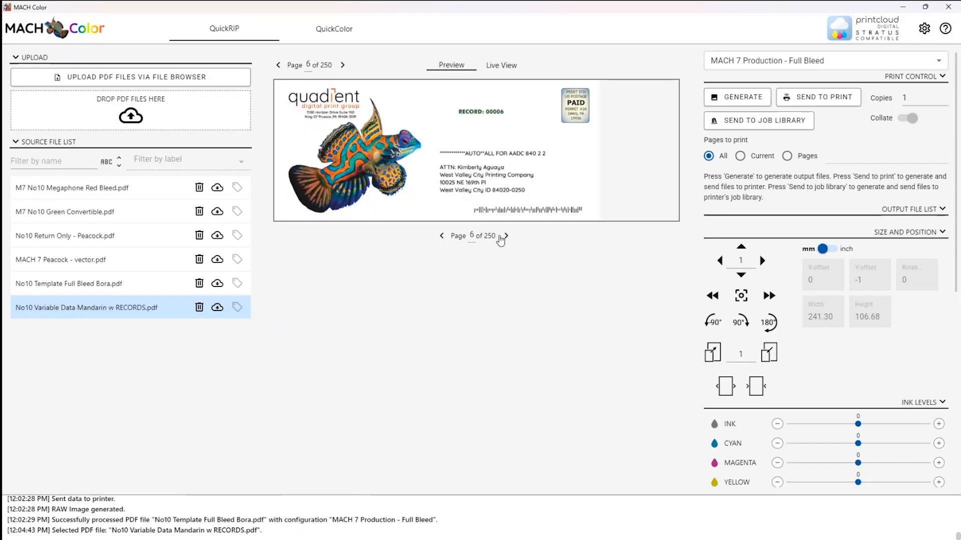
{"action": "left_click", "coordinate": [442, 237]}
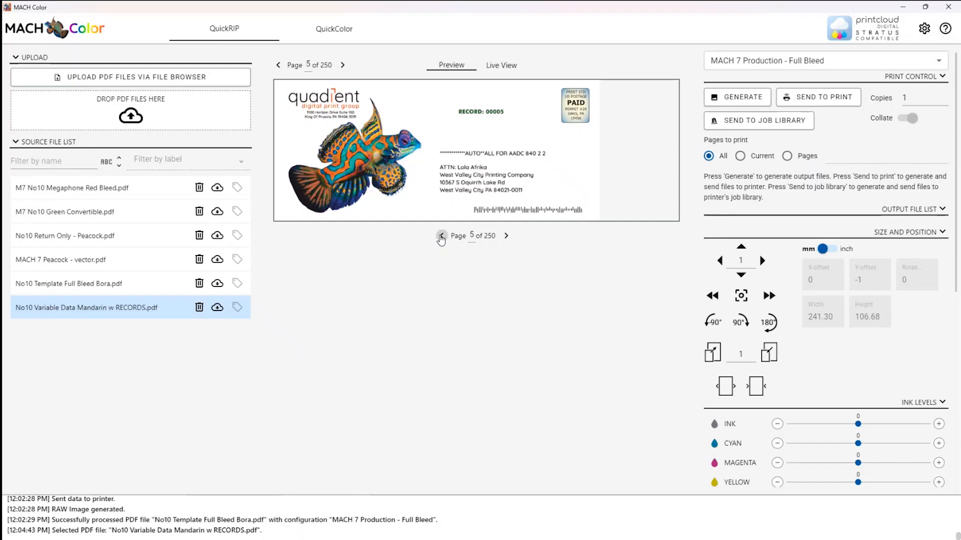
Limit the variable data job's pages to print to the range 1-5.
{"action": "left_click", "coordinate": [741, 157]}
{"action": "left_click", "coordinate": [787, 156]}
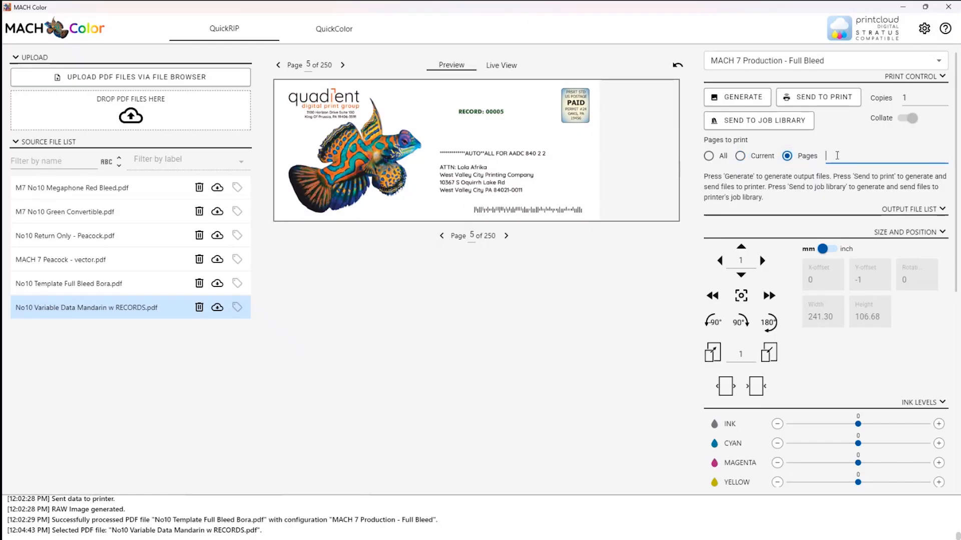
{"action": "type", "text": "1-5"}
Switch to the MACH 7 Production - Non-bleed configuration, check the Bora file with it, and reselect the variable data file.
{"action": "left_click", "coordinate": [741, 61]}
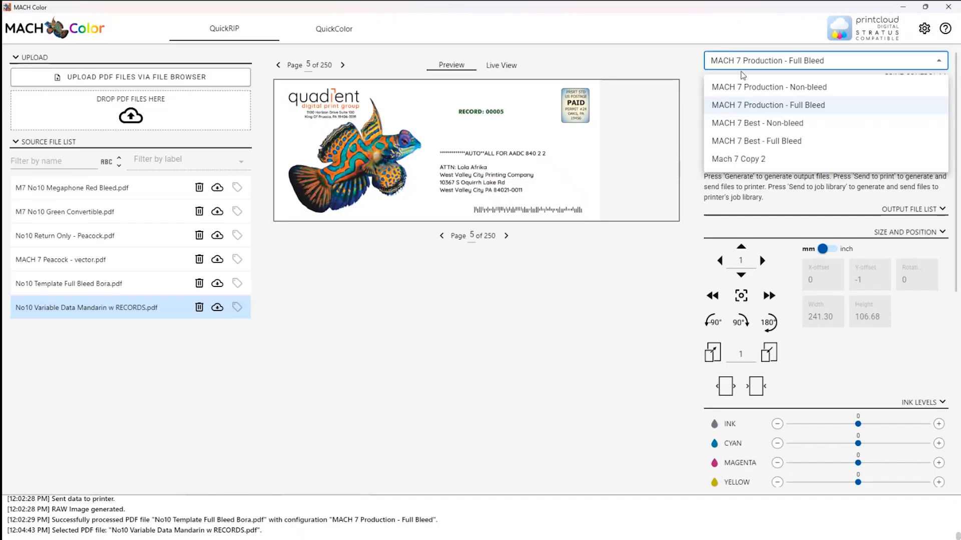
{"action": "left_click", "coordinate": [740, 87]}
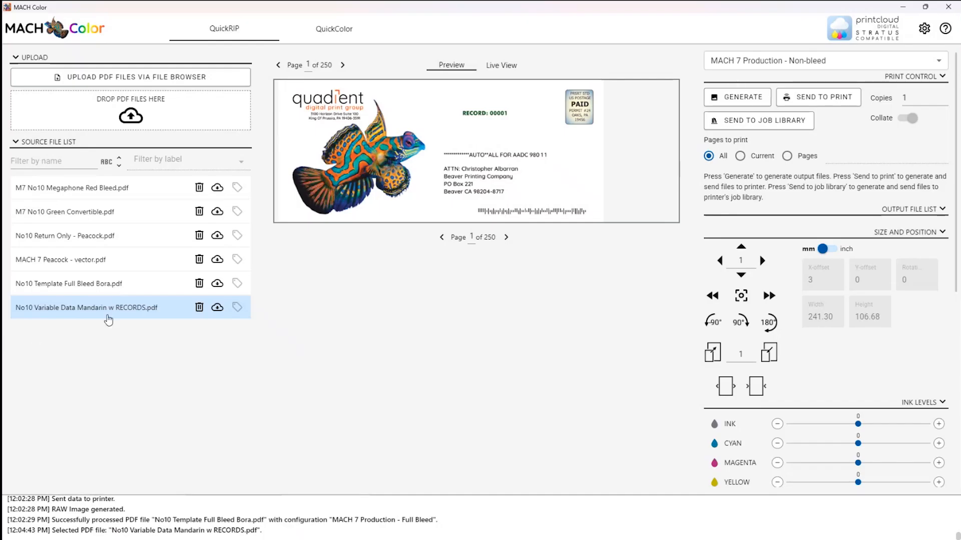
{"action": "left_click", "coordinate": [115, 285]}
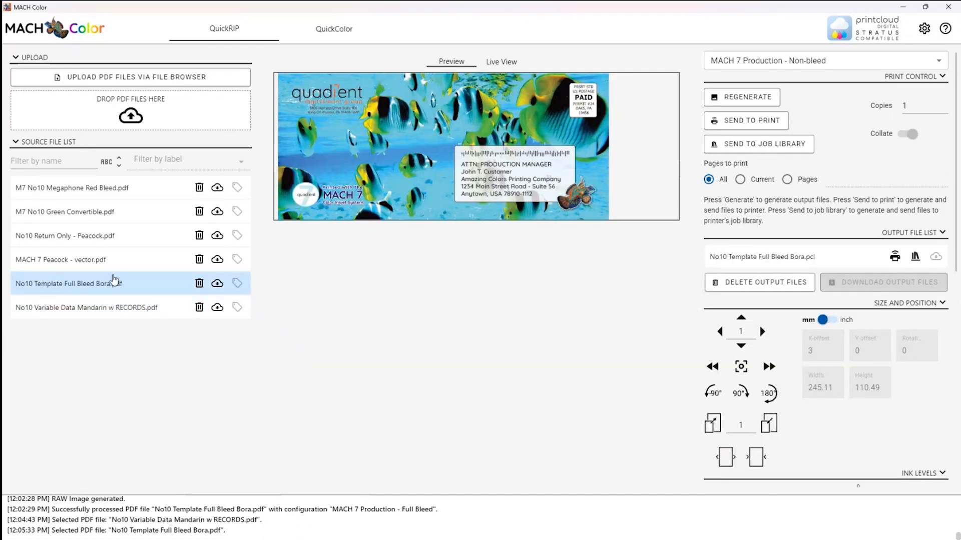
{"action": "left_click", "coordinate": [109, 314]}
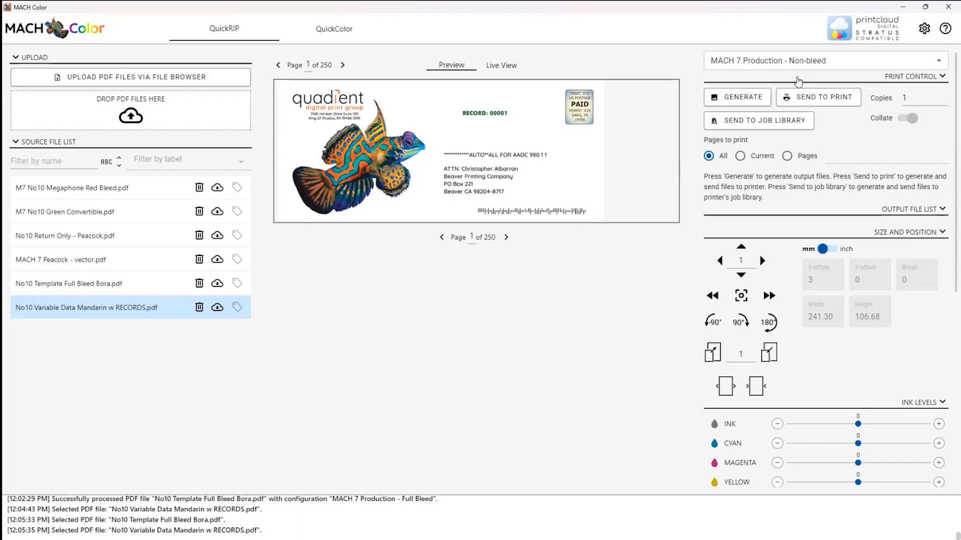
Set the pages to print to 1-10 and send the variable data job to print.
{"action": "left_click", "coordinate": [741, 157]}
{"action": "left_click", "coordinate": [782, 158]}
{"action": "left_click", "coordinate": [741, 157]}
{"action": "left_click", "coordinate": [788, 158]}
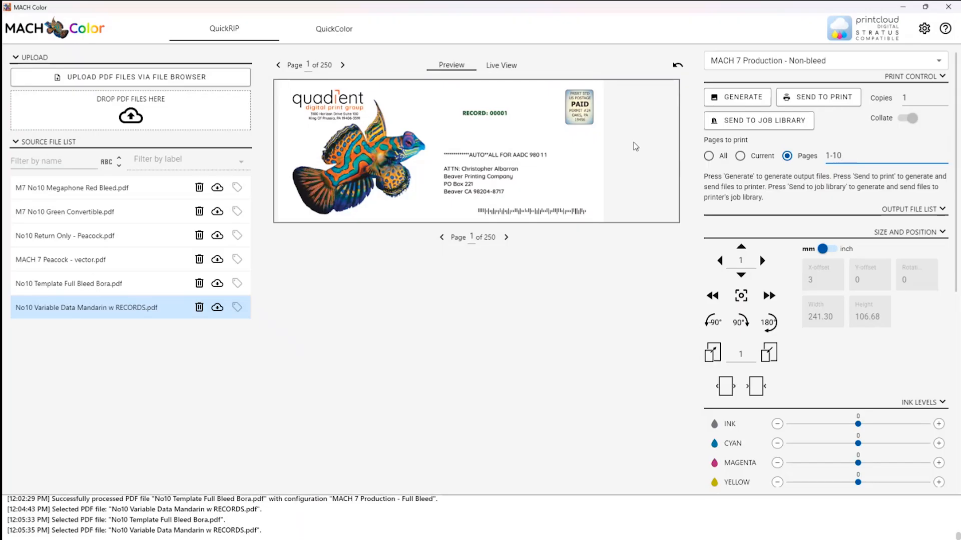
{"action": "left_click", "coordinate": [825, 103]}
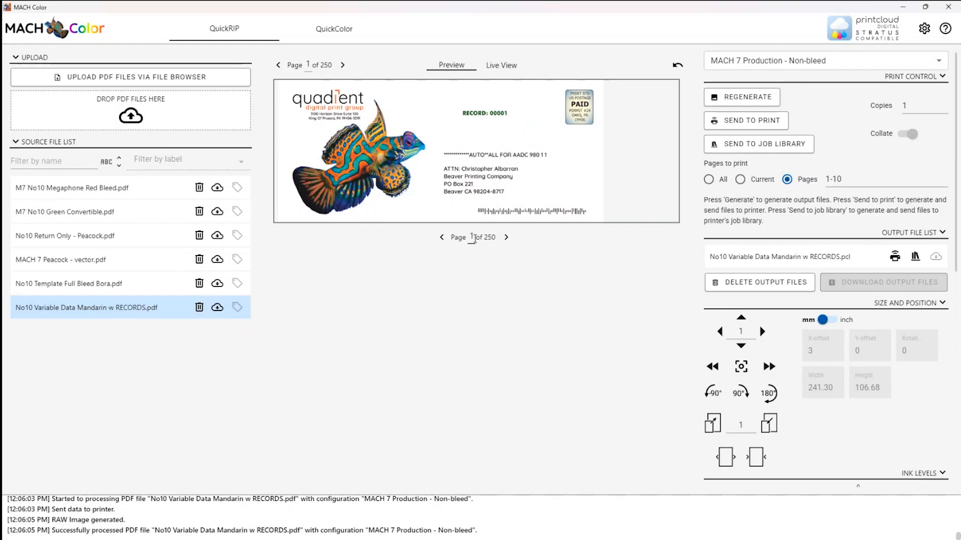
Jump to page 80 in the variable data preview and advance to page 83.
{"action": "type", "text": "81"}
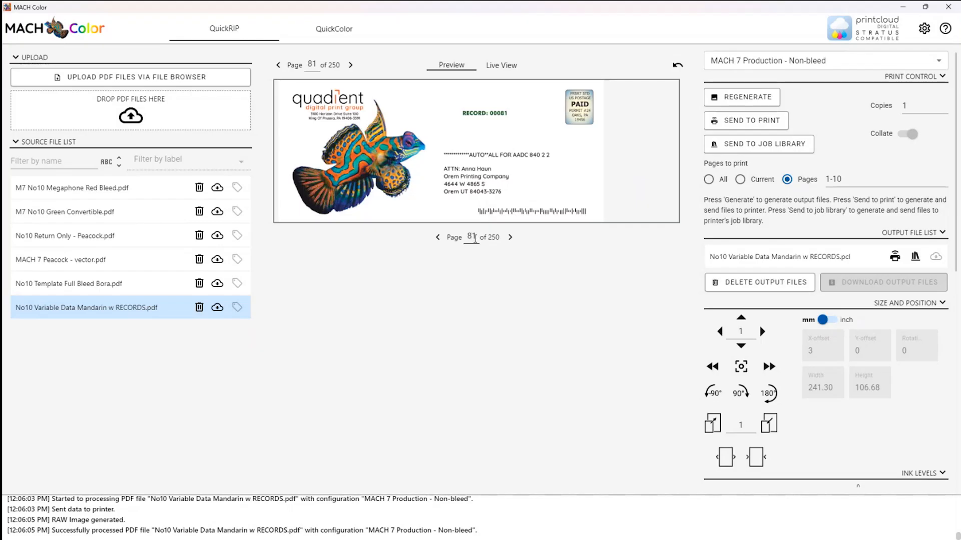
{"action": "key", "text": "BackSpace"}
{"action": "type", "text": "0"}
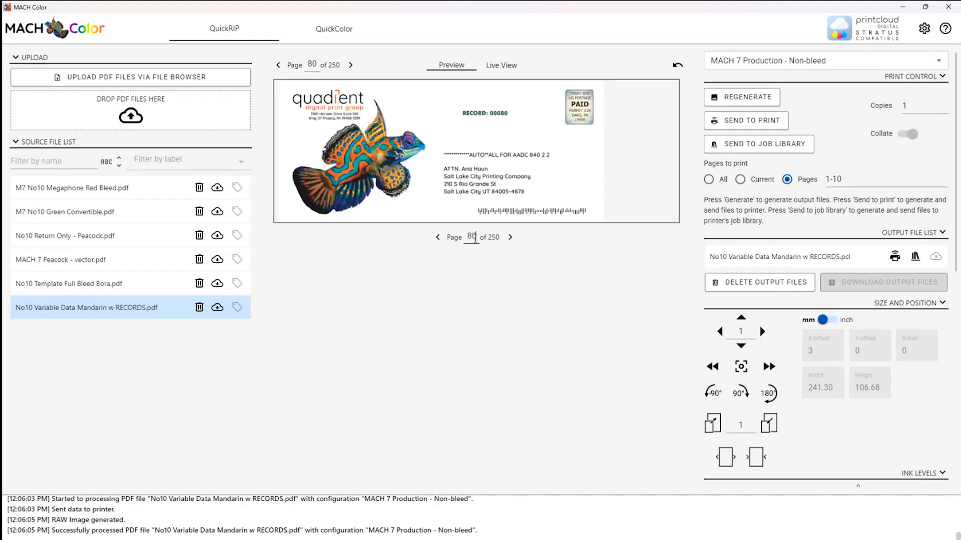
{"action": "left_click", "coordinate": [511, 238]}
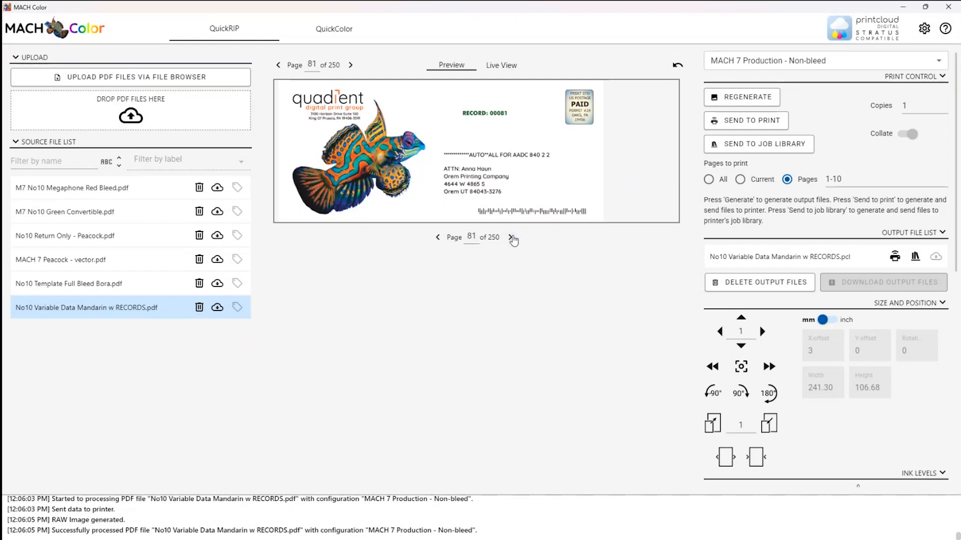
{"action": "left_click", "coordinate": [511, 238]}
{"action": "left_click", "coordinate": [511, 238]}
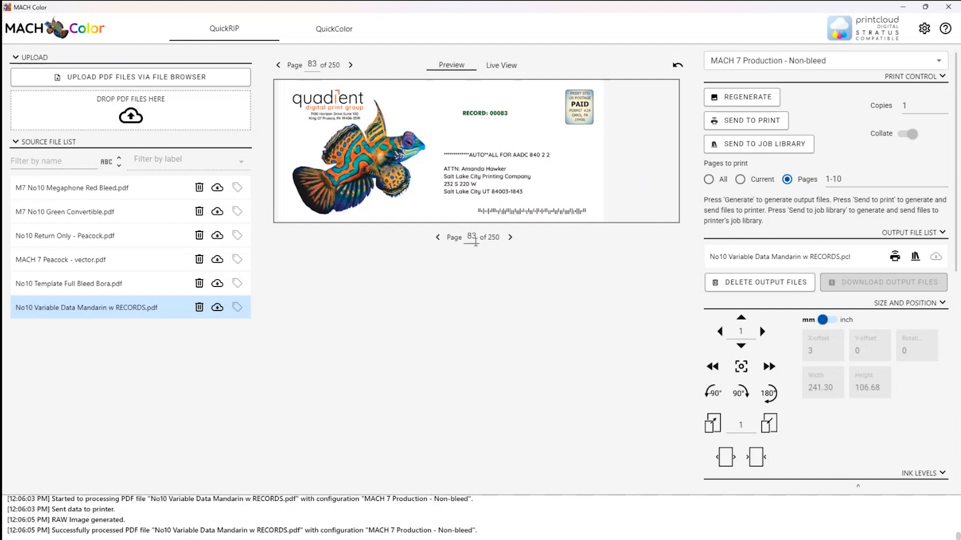
Set the page range to 83-85 and send those variable data records to print.
{"action": "left_click_drag", "start_coordinate": [844, 179], "coordinate": [794, 162]}
{"action": "type", "text": "83-85"}
{"action": "left_click", "coordinate": [776, 123]}
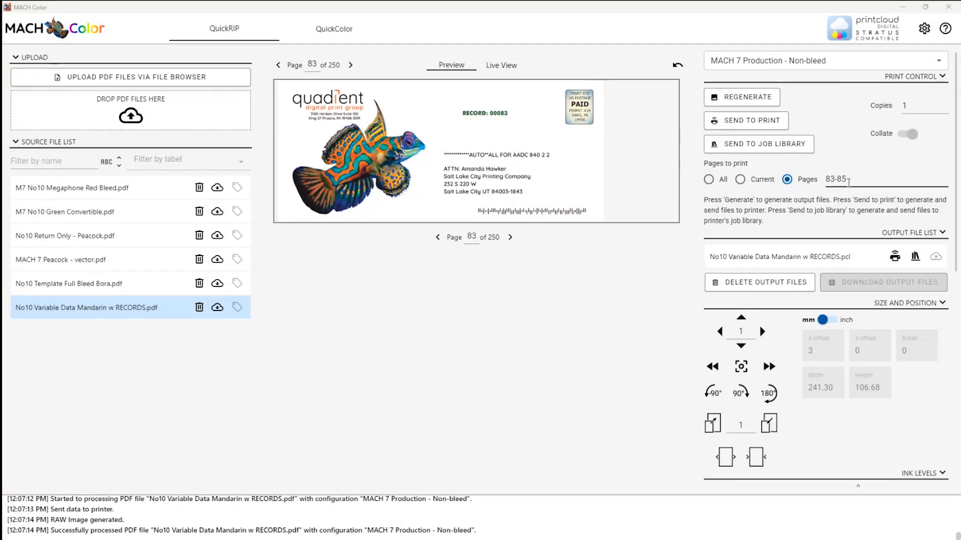
View MACH 7 Peacock - vector.pdf, return to the variable data file and set it to print all pages.
{"action": "left_click", "coordinate": [107, 262]}
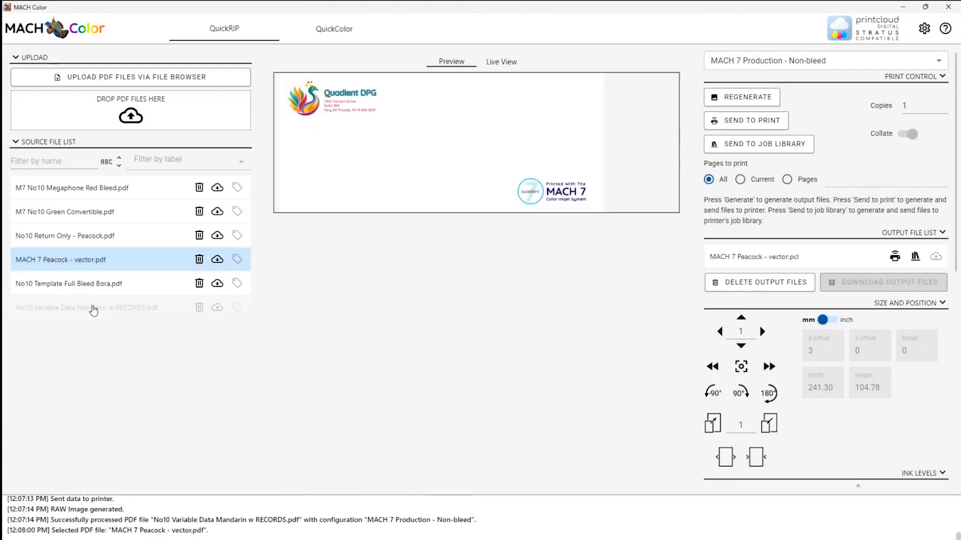
{"action": "left_click", "coordinate": [93, 310]}
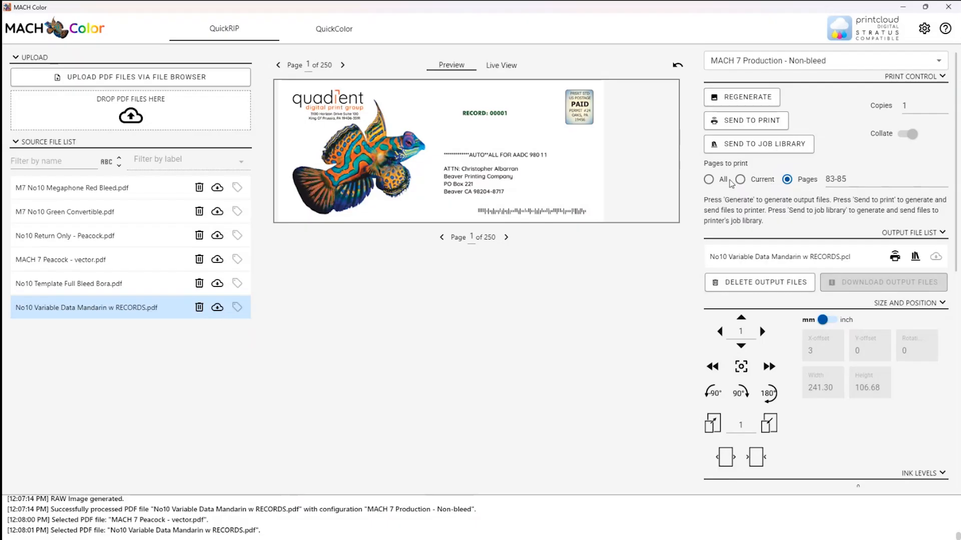
{"action": "left_click", "coordinate": [709, 180]}
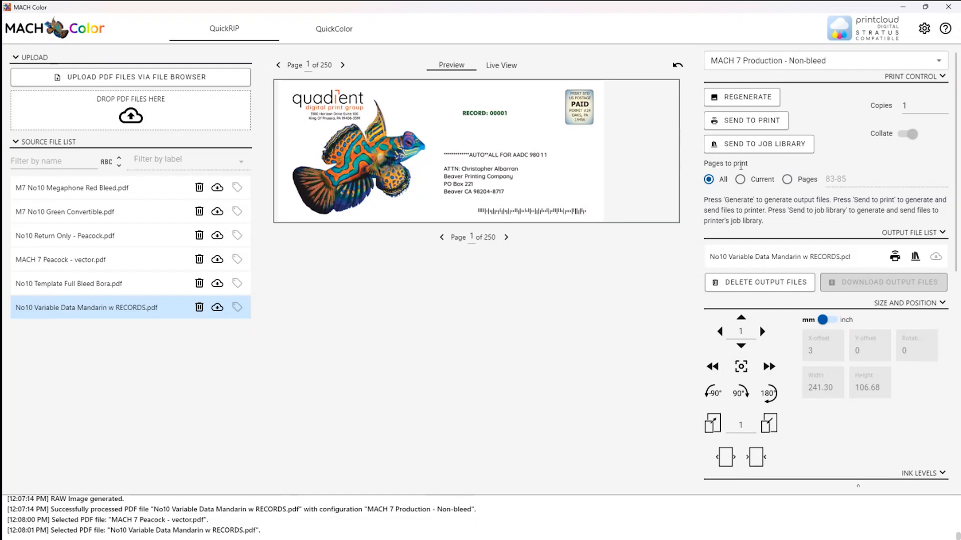
Shift the envelope artwork to an X-offset of 7 mm and bring it back to 3 mm.
{"action": "left_click", "coordinate": [762, 332]}
{"action": "left_click", "coordinate": [762, 333]}
{"action": "left_click", "coordinate": [762, 332]}
{"action": "left_click", "coordinate": [763, 333]}
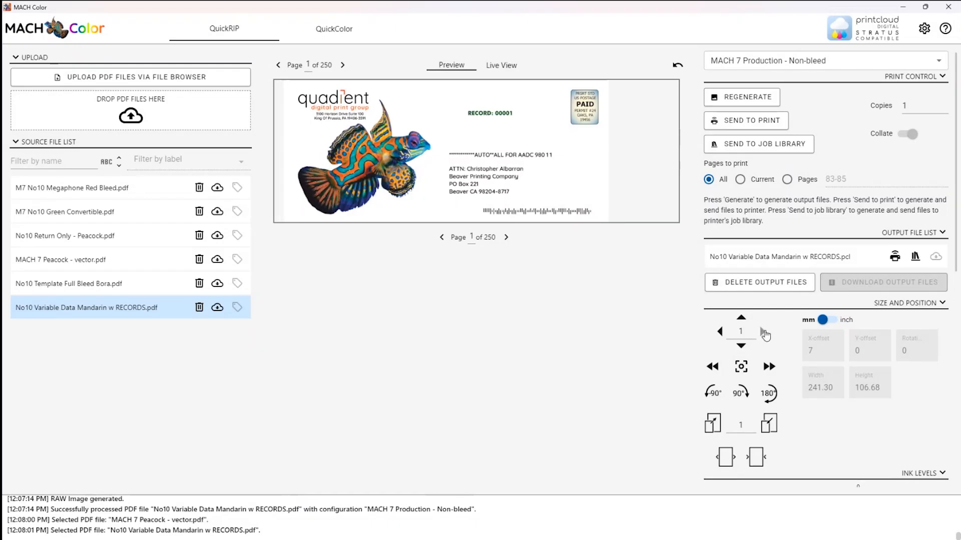
{"action": "left_click", "coordinate": [721, 333]}
{"action": "left_click", "coordinate": [721, 334]}
{"action": "left_click", "coordinate": [721, 333]}
{"action": "left_click", "coordinate": [720, 333]}
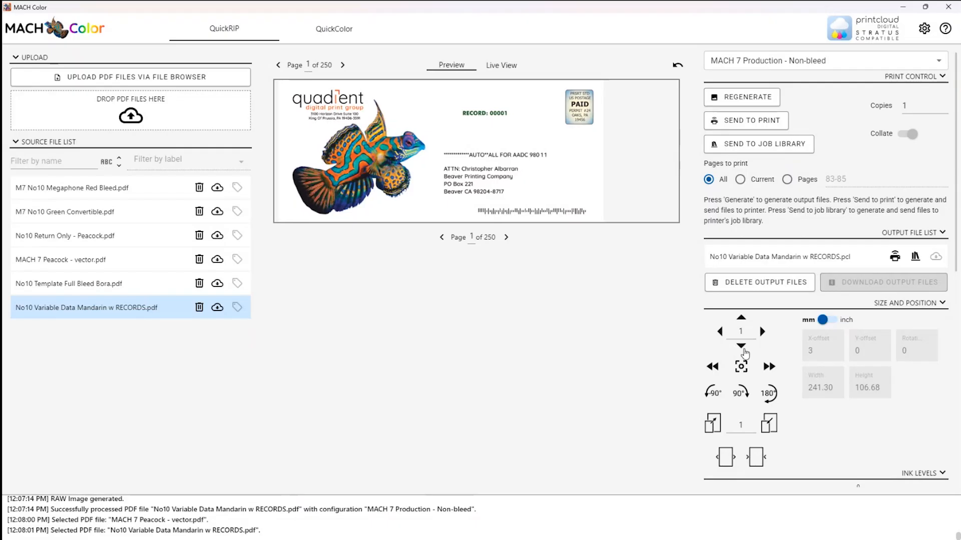
Move the envelope artwork to a Y-offset of 4 mm and an X-offset of 6 mm, and show it in Live View.
{"action": "left_click", "coordinate": [743, 348]}
{"action": "left_click", "coordinate": [743, 350]}
{"action": "left_click", "coordinate": [743, 349]}
{"action": "left_click", "coordinate": [743, 349]}
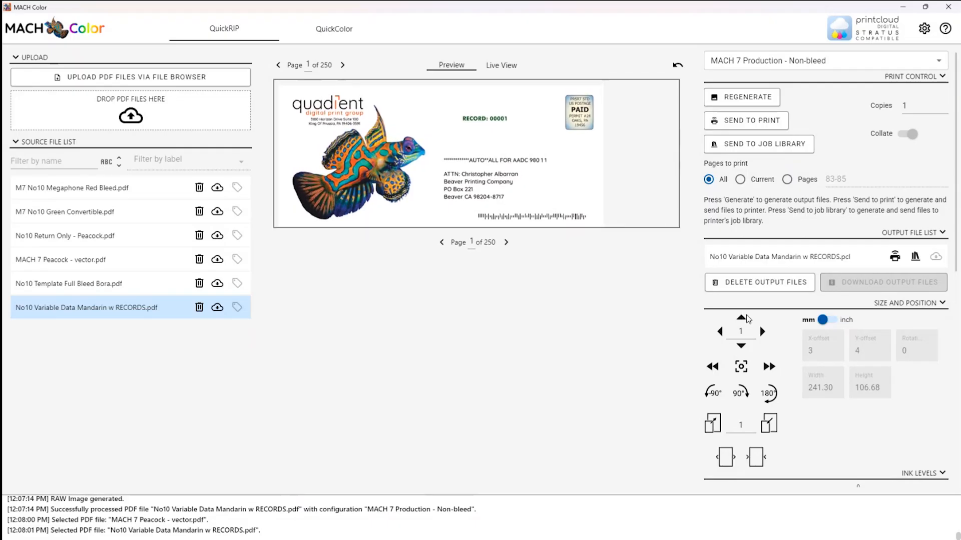
{"action": "left_click", "coordinate": [762, 331]}
{"action": "left_click", "coordinate": [762, 331]}
{"action": "left_click", "coordinate": [763, 332]}
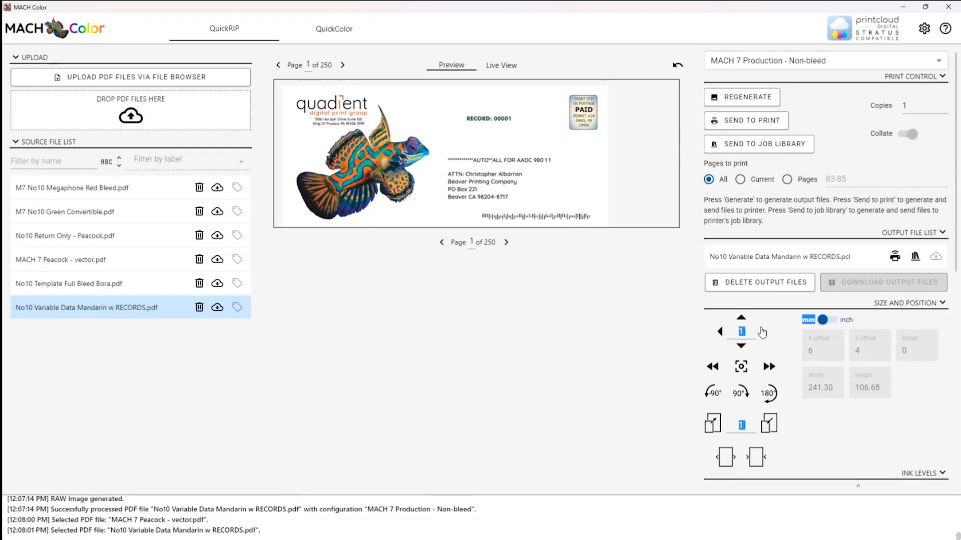
{"action": "left_click", "coordinate": [674, 266]}
{"action": "left_click", "coordinate": [506, 69]}
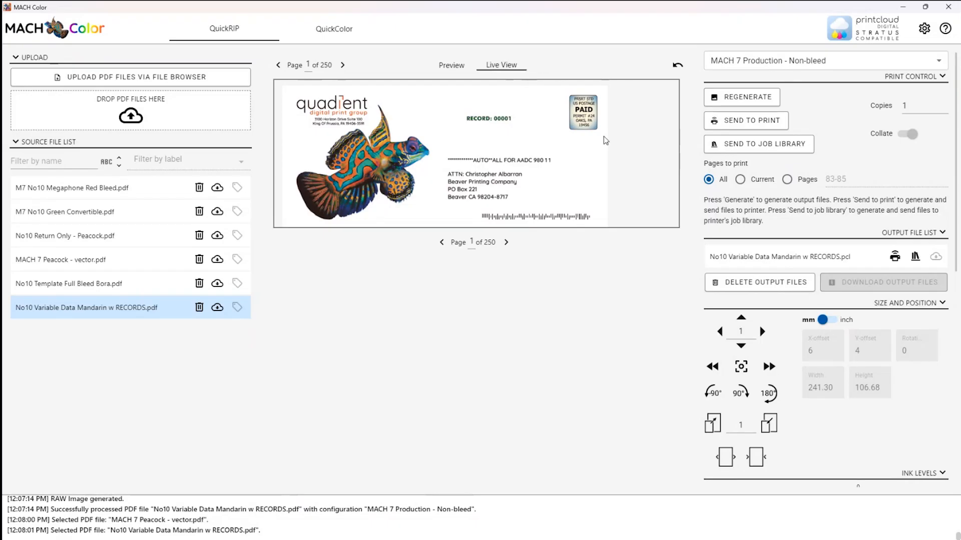
Pick the orange of the quadient logo in QuickColor as the color to replace and continue to the swatch configuration.
{"action": "left_click", "coordinate": [333, 33]}
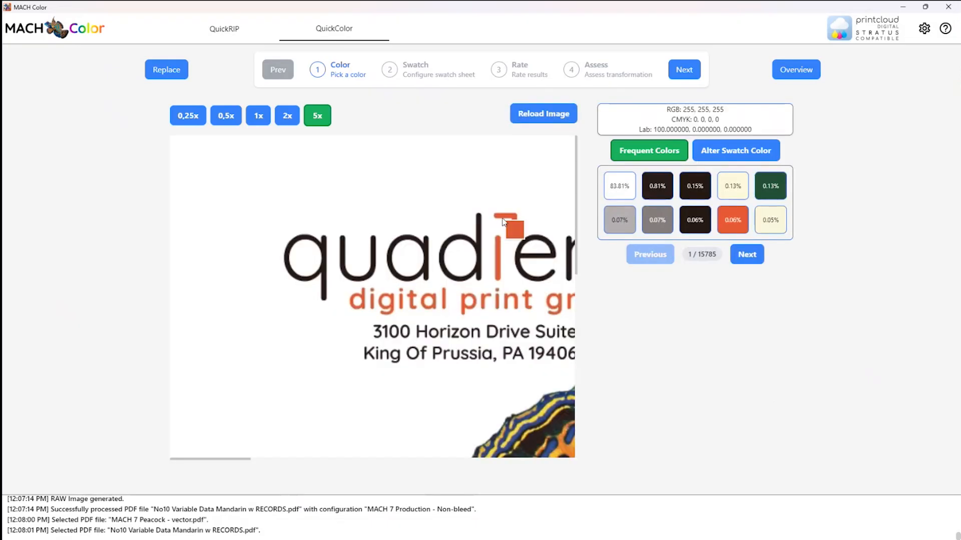
{"action": "left_click", "coordinate": [497, 263]}
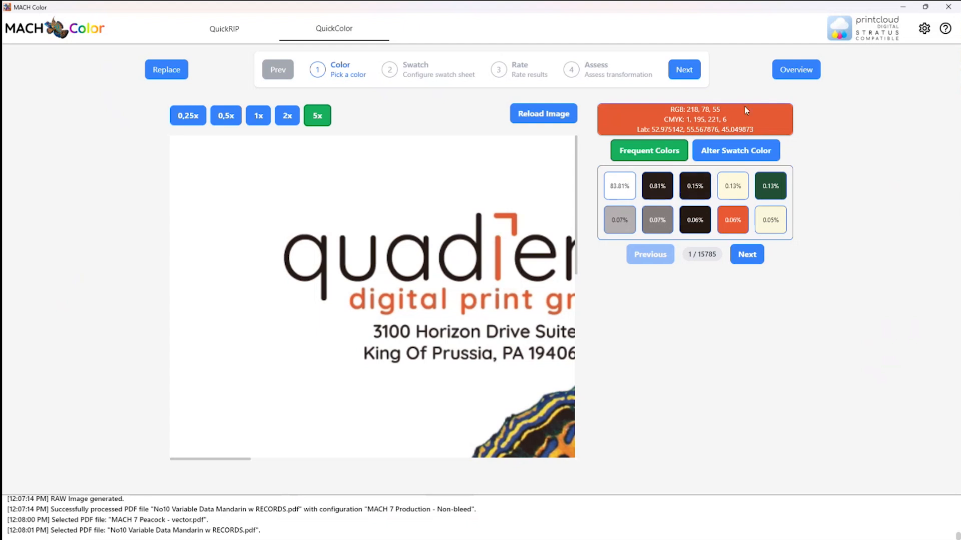
{"action": "left_click", "coordinate": [685, 71]}
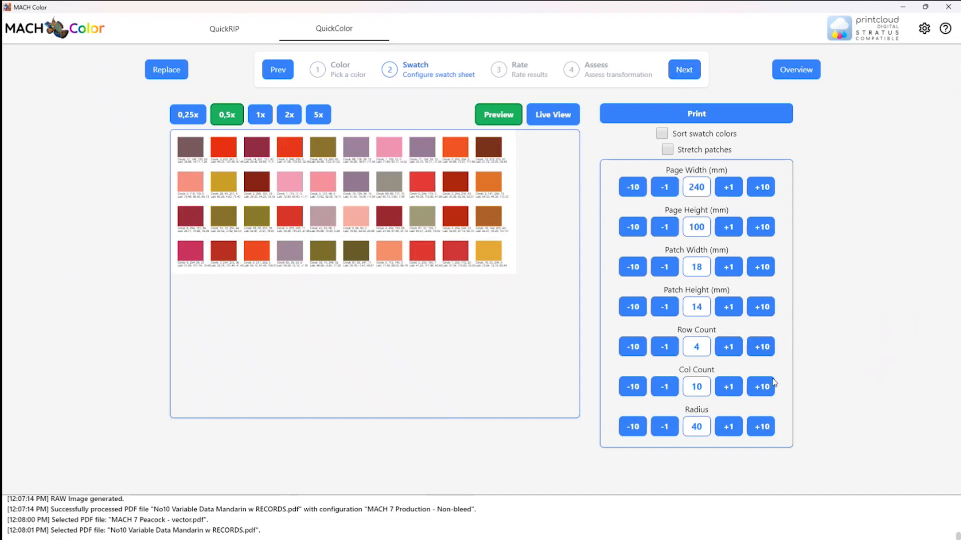
Raise the swatch radius to 100 and print the swatch sheet.
{"action": "left_click", "coordinate": [761, 427]}
{"action": "left_click", "coordinate": [761, 426]}
{"action": "left_click", "coordinate": [762, 427]}
{"action": "left_click", "coordinate": [761, 427]}
{"action": "left_click", "coordinate": [762, 426]}
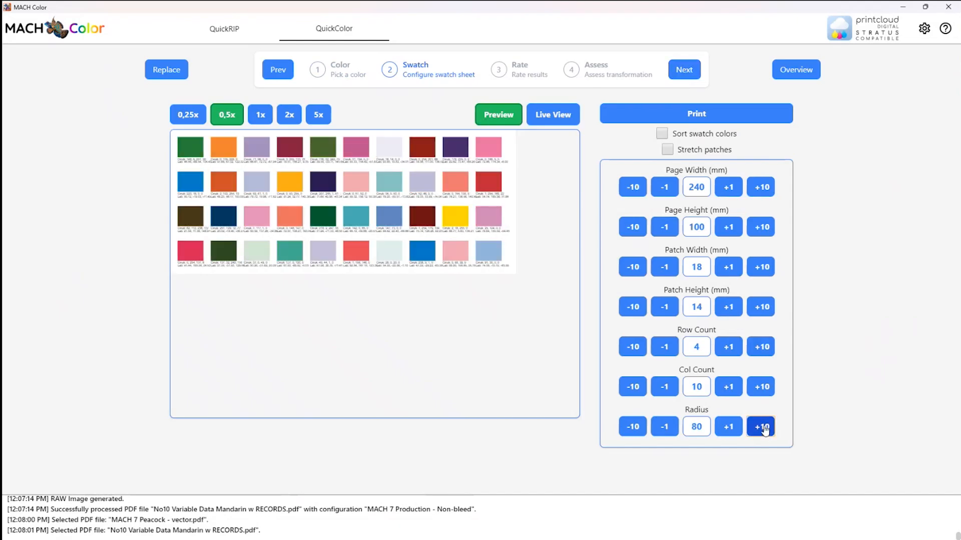
{"action": "left_click", "coordinate": [762, 427]}
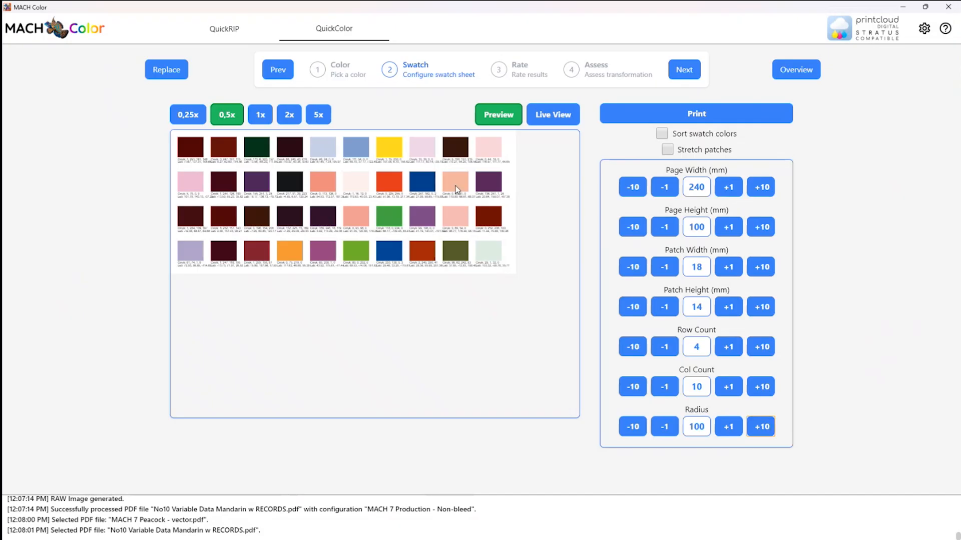
{"action": "left_click", "coordinate": [652, 113]}
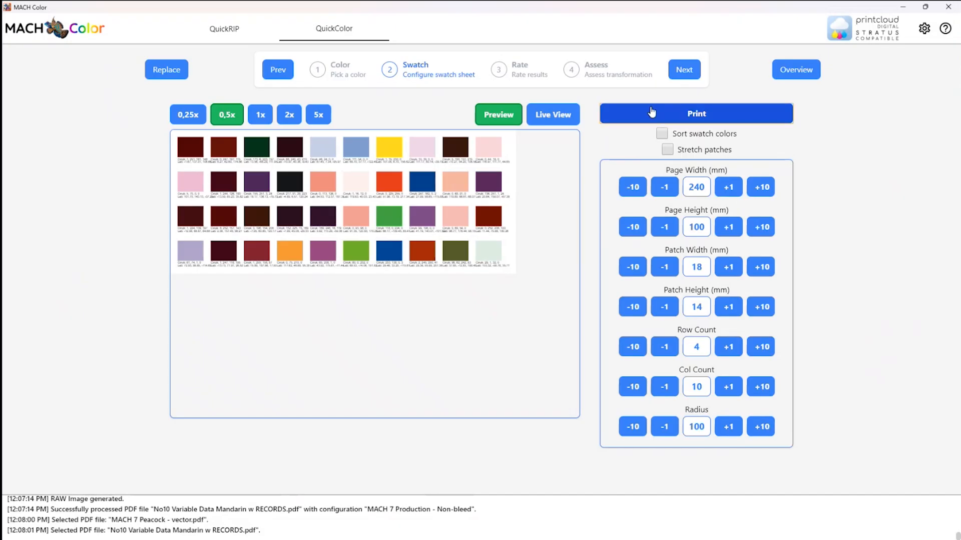
Rate the peach swatch (CMYK 0, 69, 91, 0) as the replacement color and print the transformed envelope for assessment.
{"action": "left_click", "coordinate": [686, 71]}
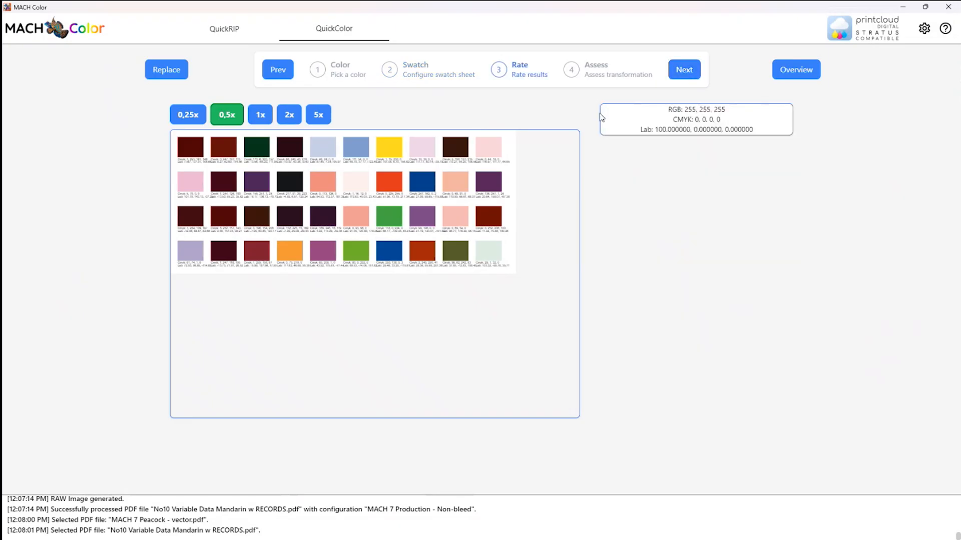
{"action": "left_click", "coordinate": [458, 186]}
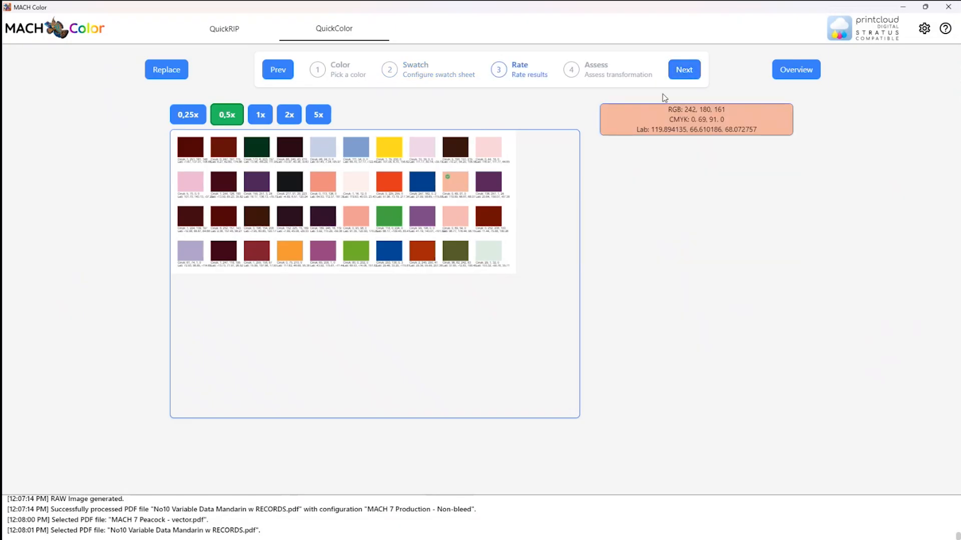
{"action": "left_click", "coordinate": [686, 71]}
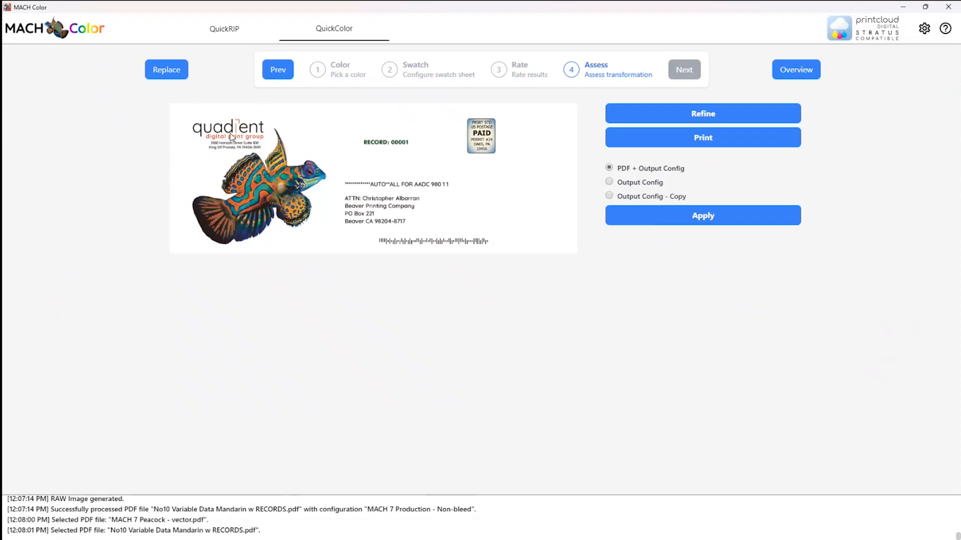
{"action": "left_click", "coordinate": [661, 143]}
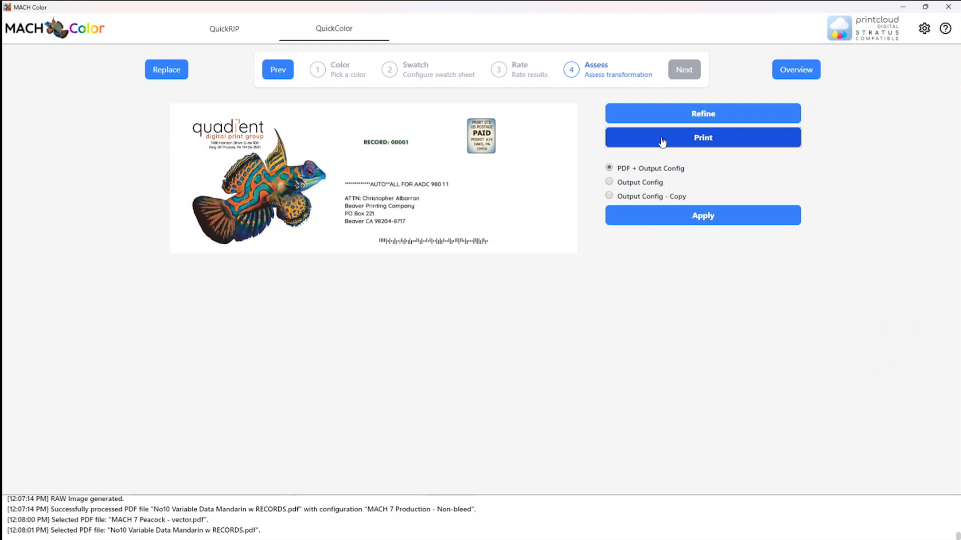
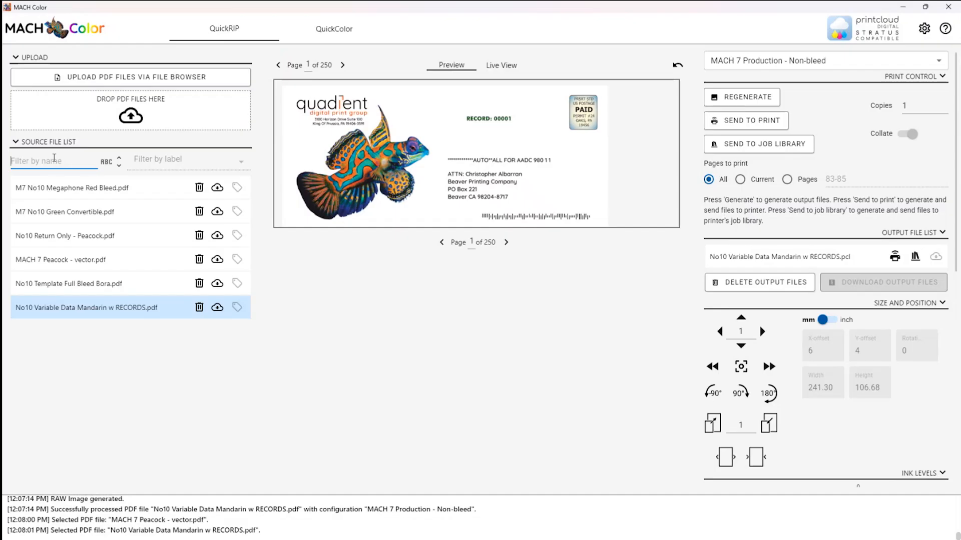
Filter the source file list by the name MACH and clear the filter again.
{"action": "type", "text": "MACH"}
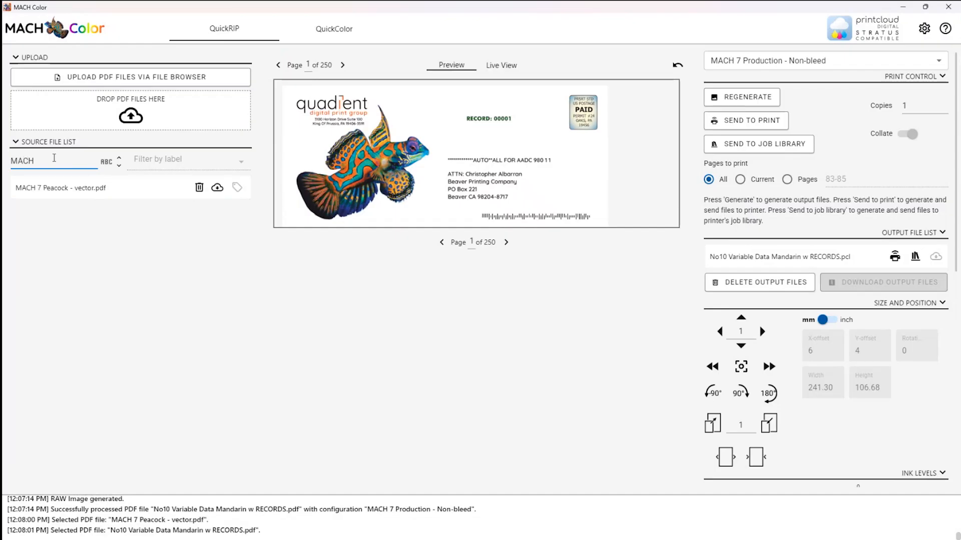
{"action": "double_click", "coordinate": [54, 158]}
{"action": "key", "text": "BackSpace"}
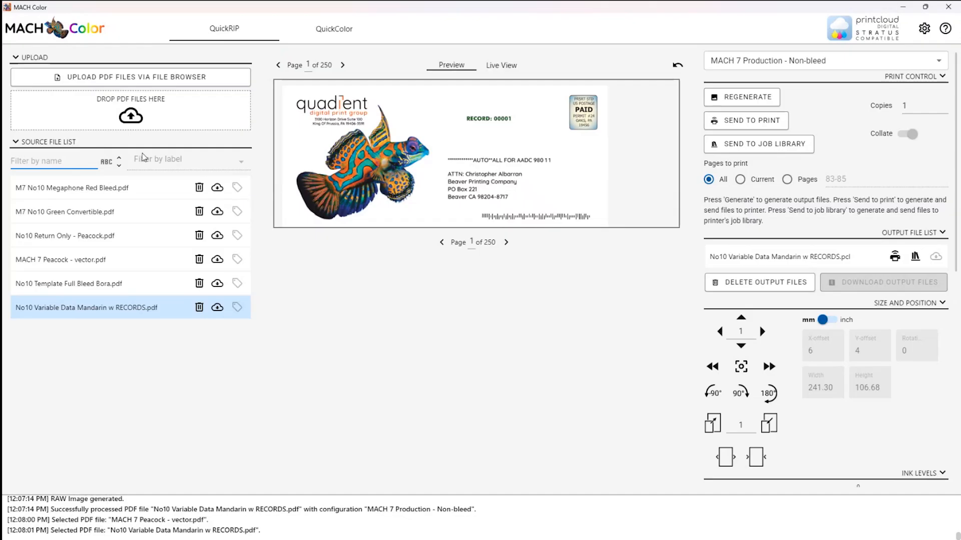
Try the sort orders of the source file list, ending with the files sorted by name in ascending order.
{"action": "left_click", "coordinate": [108, 163]}
{"action": "left_click", "coordinate": [107, 166]}
{"action": "left_click", "coordinate": [107, 167]}
{"action": "left_click", "coordinate": [108, 166]}
{"action": "left_click", "coordinate": [108, 167]}
{"action": "left_click", "coordinate": [108, 166]}
{"action": "left_click", "coordinate": [119, 167]}
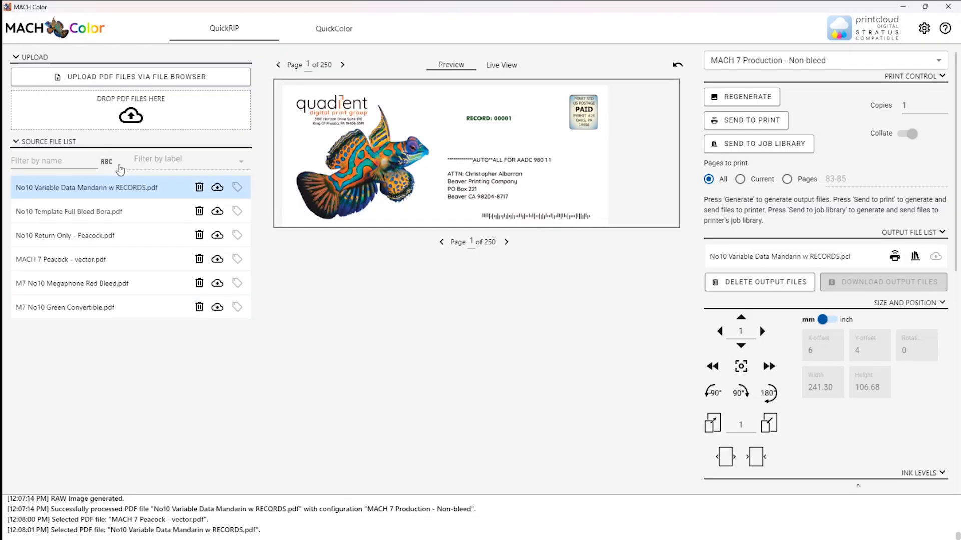
{"action": "left_click", "coordinate": [119, 166]}
{"action": "left_click", "coordinate": [119, 166]}
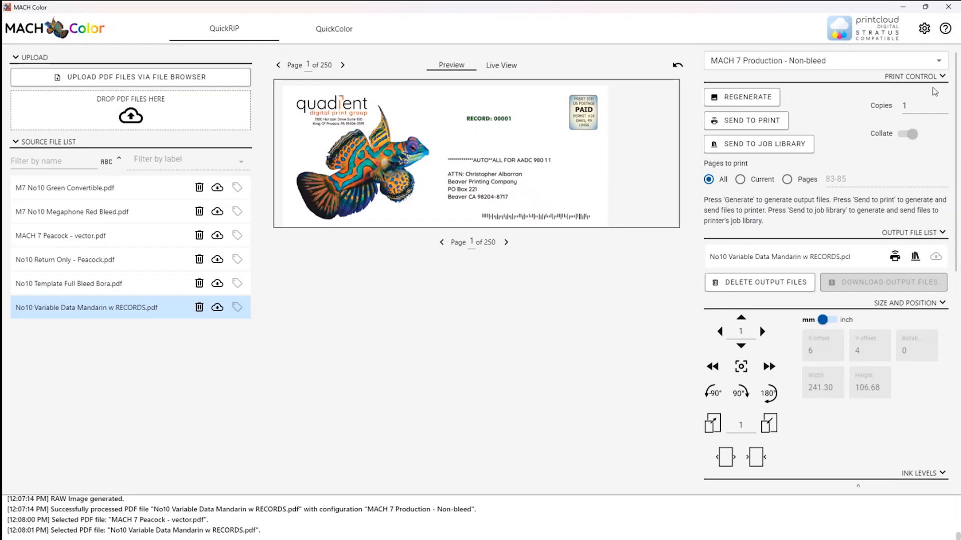
Open the built-in help manual and browse its user interface, updating, support, installing and licensing sections.
{"action": "left_click", "coordinate": [946, 30]}
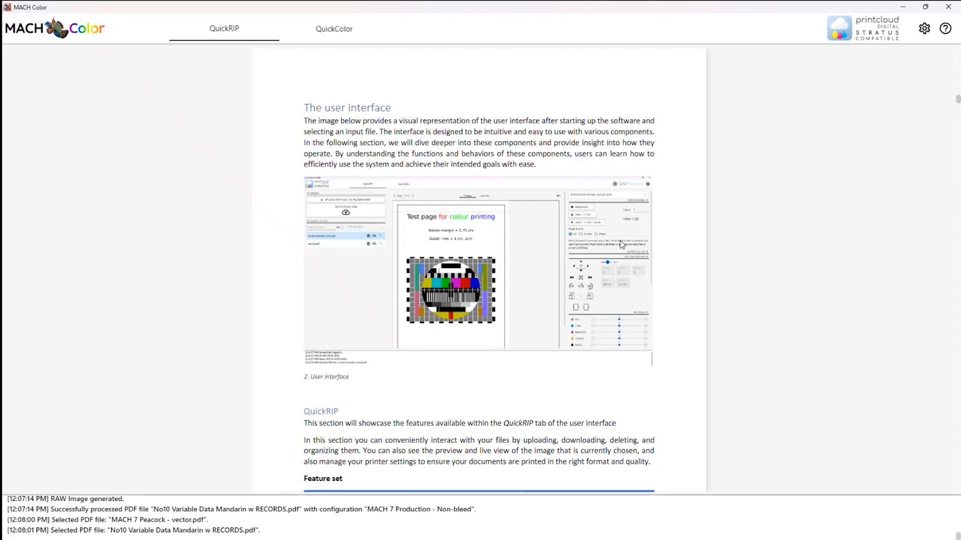
{"action": "scroll", "coordinate": [610, 235], "scroll_direction": "up", "scroll_amount": 5}
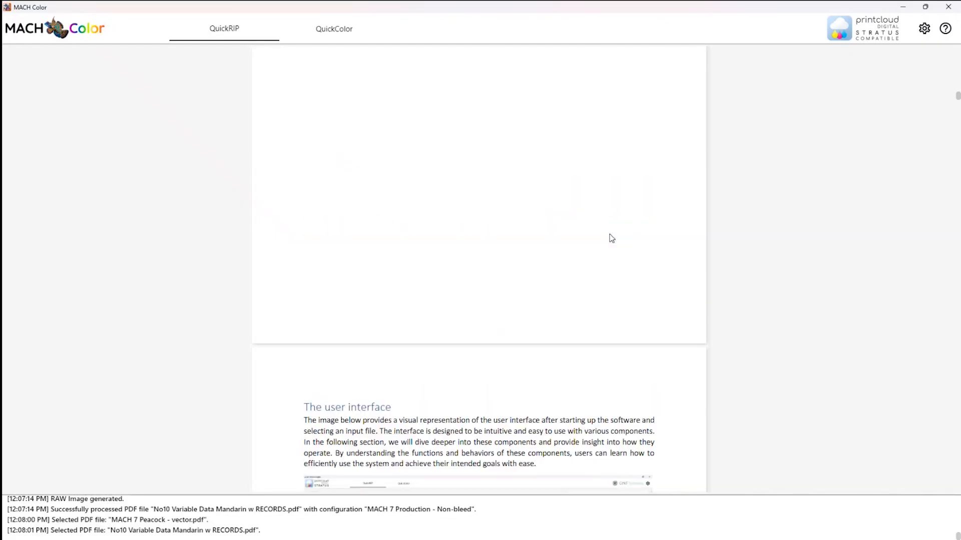
{"action": "scroll", "coordinate": [611, 238], "scroll_direction": "up", "scroll_amount": 8}
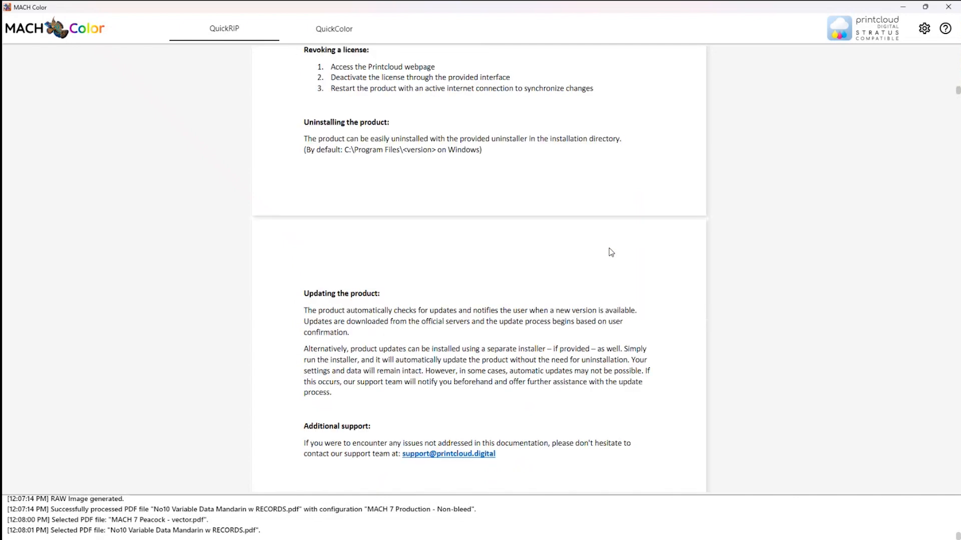
{"action": "scroll", "coordinate": [612, 252], "scroll_direction": "up", "scroll_amount": 7}
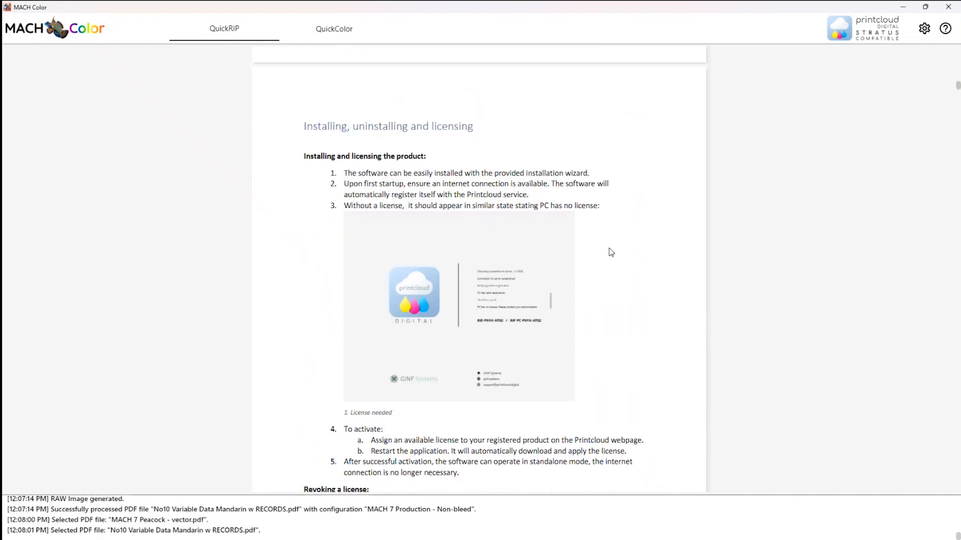
{"action": "scroll", "coordinate": [612, 252], "scroll_direction": "up", "scroll_amount": 3}
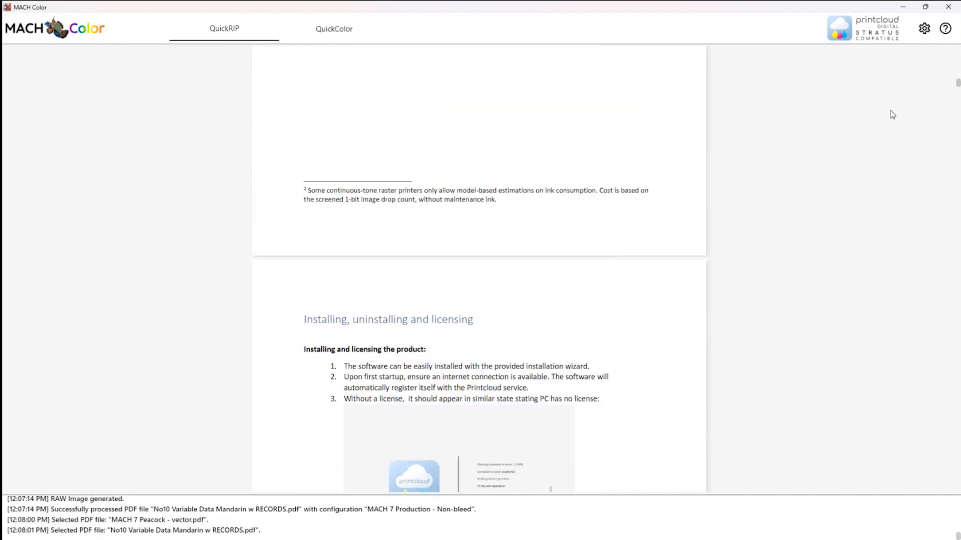
Review the output configuration, the label and language settings, and the printer list in the configuration area.
{"action": "left_click", "coordinate": [924, 31]}
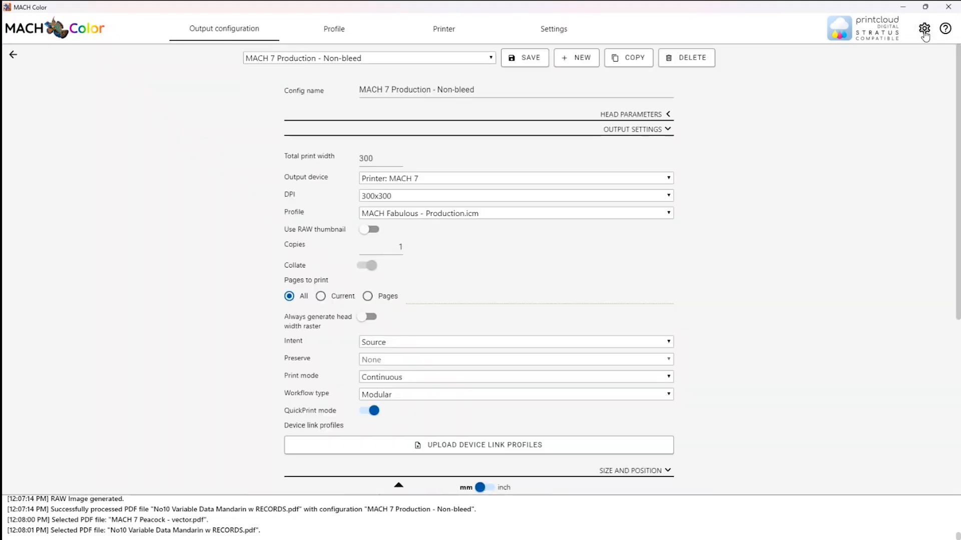
{"action": "left_click", "coordinate": [550, 37]}
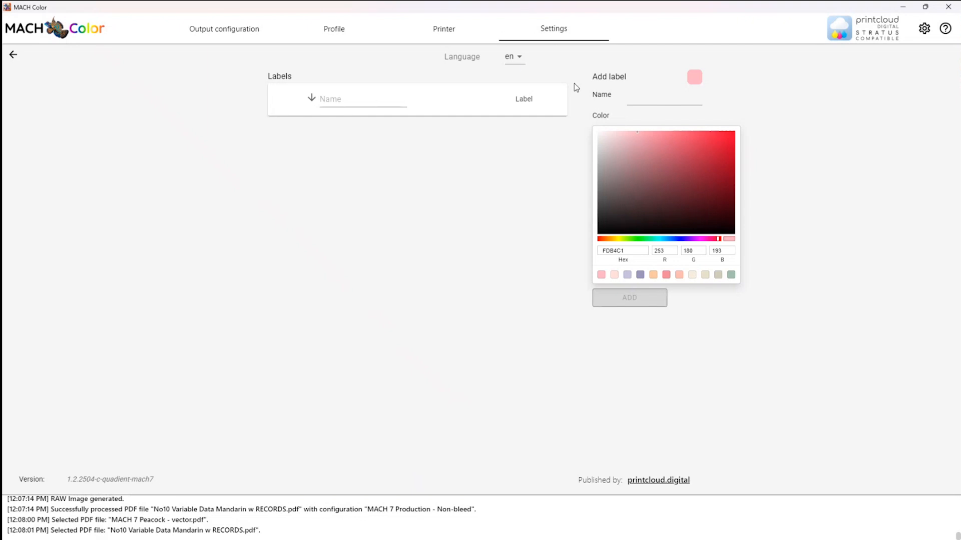
{"action": "left_click", "coordinate": [453, 38]}
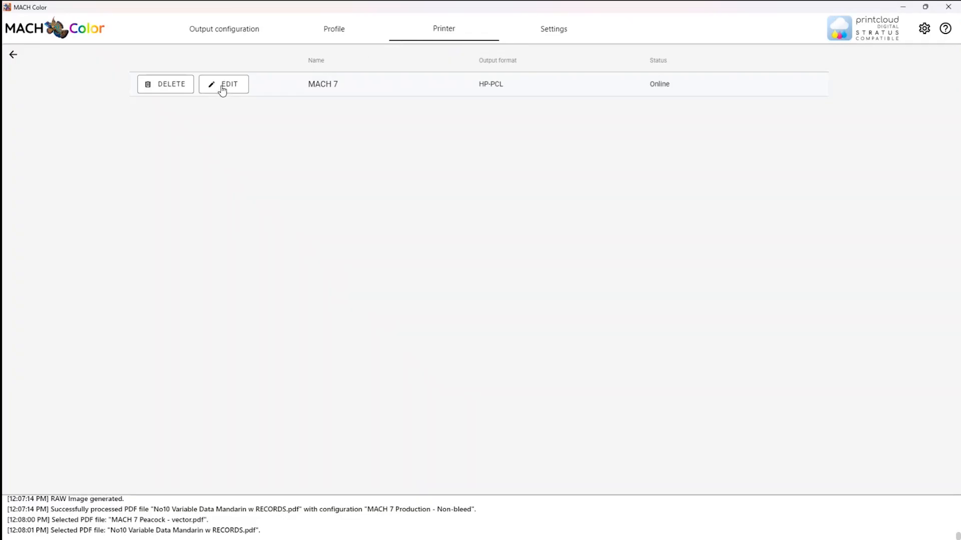
Upload the Matte Stock Best ICC profile from the Extras folder to the profile list.
{"action": "left_click", "coordinate": [335, 33]}
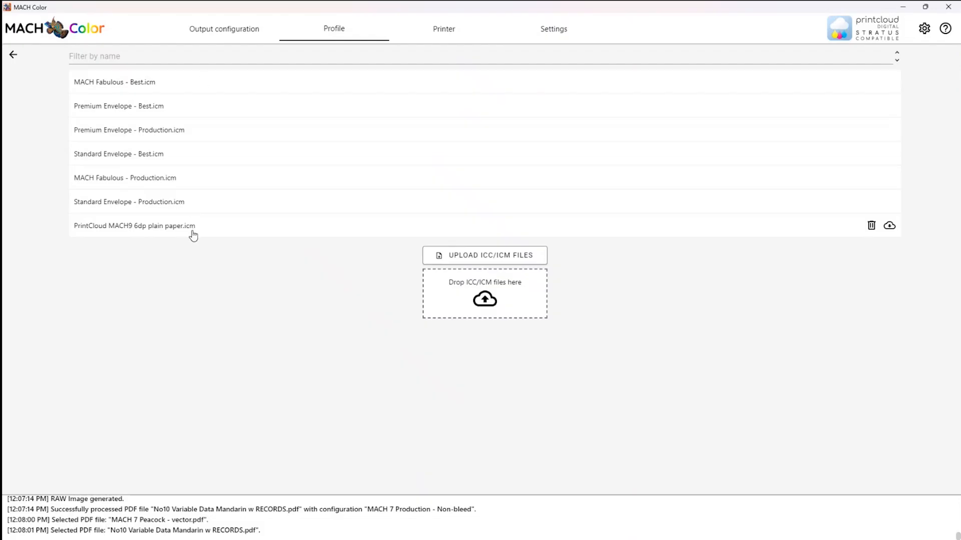
{"action": "left_click", "coordinate": [519, 257]}
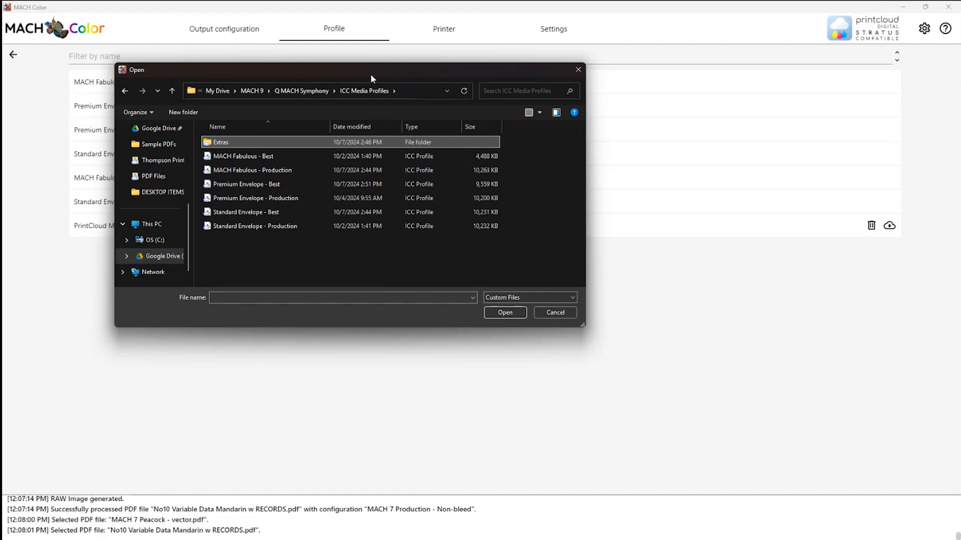
{"action": "double_click", "coordinate": [217, 142]}
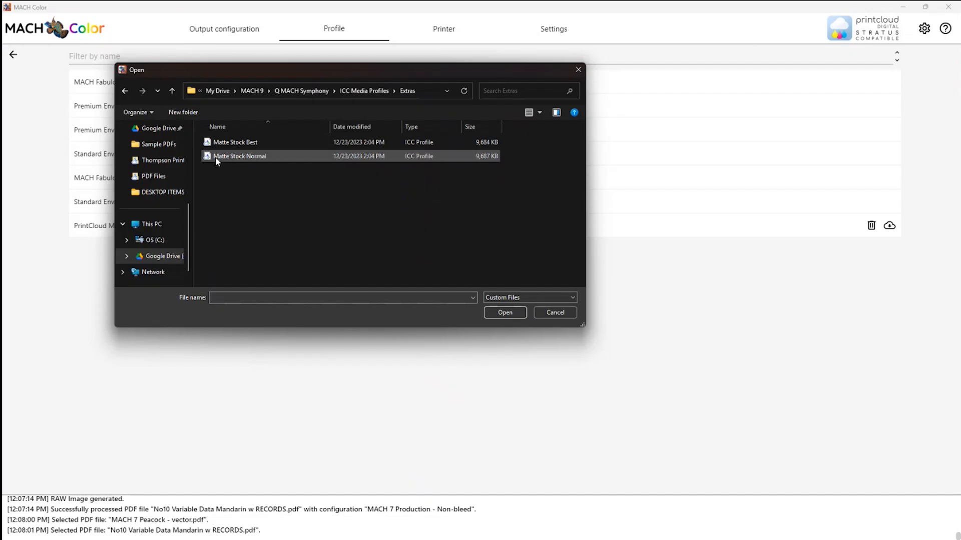
{"action": "left_click", "coordinate": [210, 144]}
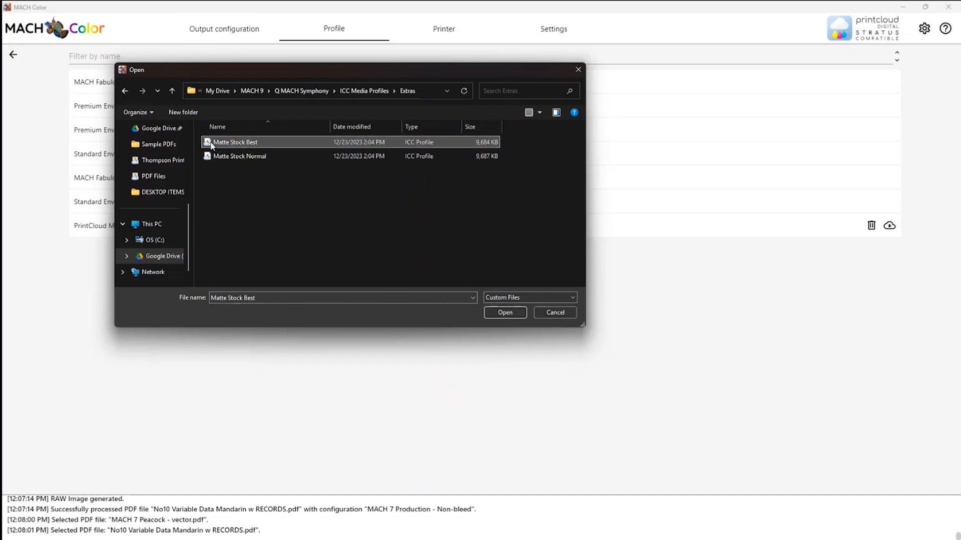
{"action": "left_click", "coordinate": [498, 314]}
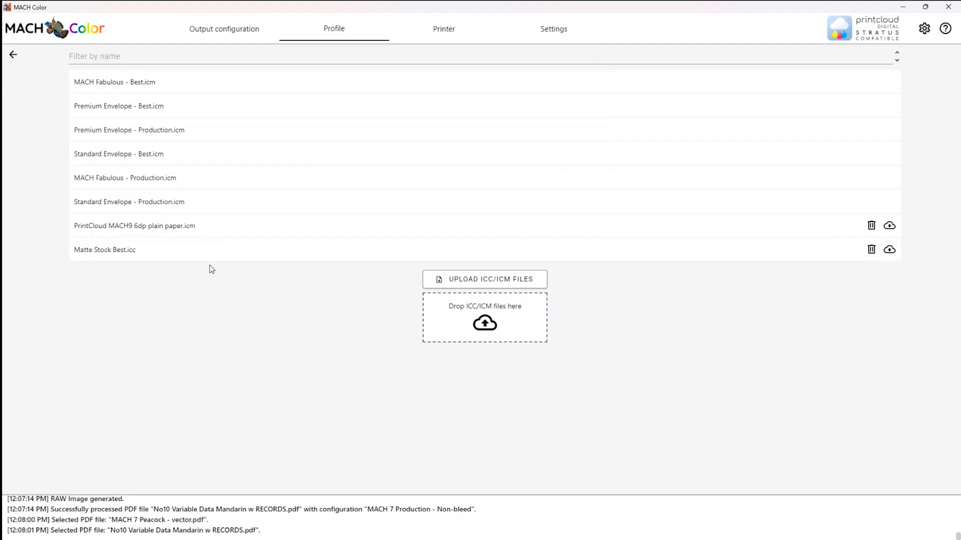
Copy the MACH 7 Production - Non-bleed output configuration and assign the Matte Stock Best.icc profile to the copy.
{"action": "left_click", "coordinate": [226, 33]}
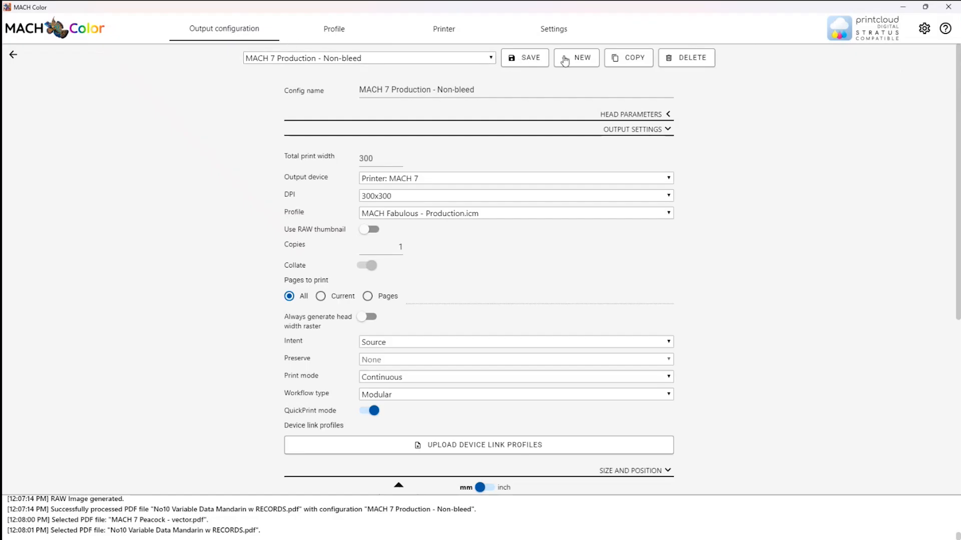
{"action": "left_click", "coordinate": [635, 59]}
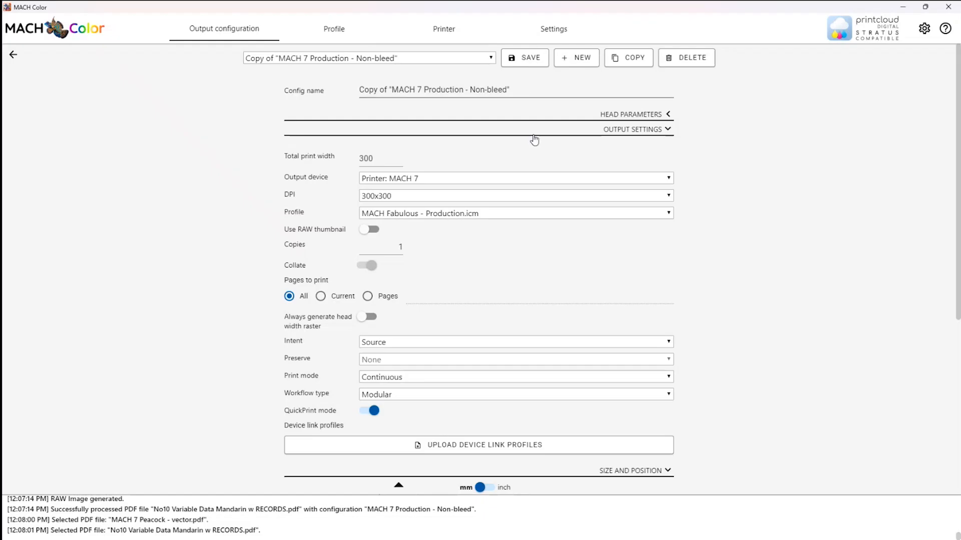
{"action": "scroll", "coordinate": [602, 251], "scroll_direction": "down", "scroll_amount": 1}
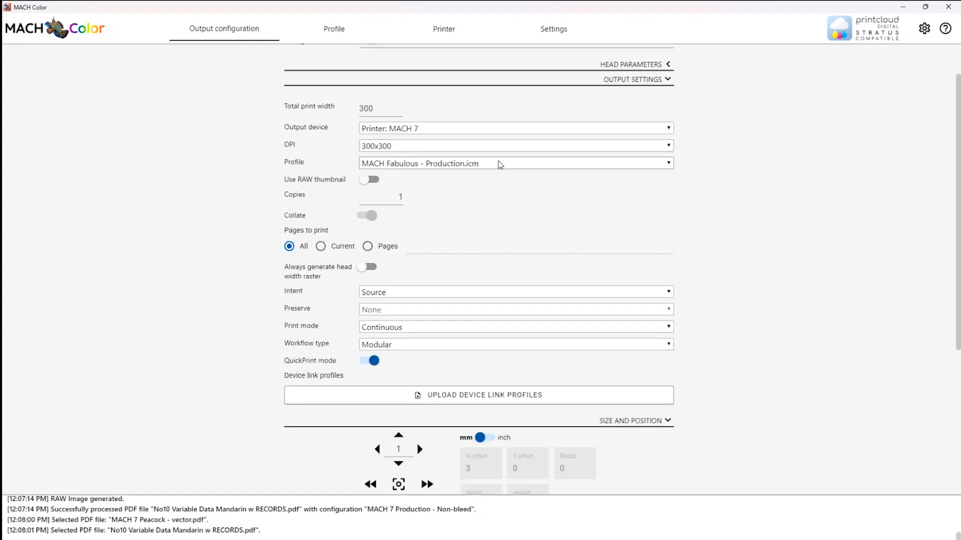
{"action": "left_click", "coordinate": [499, 164]}
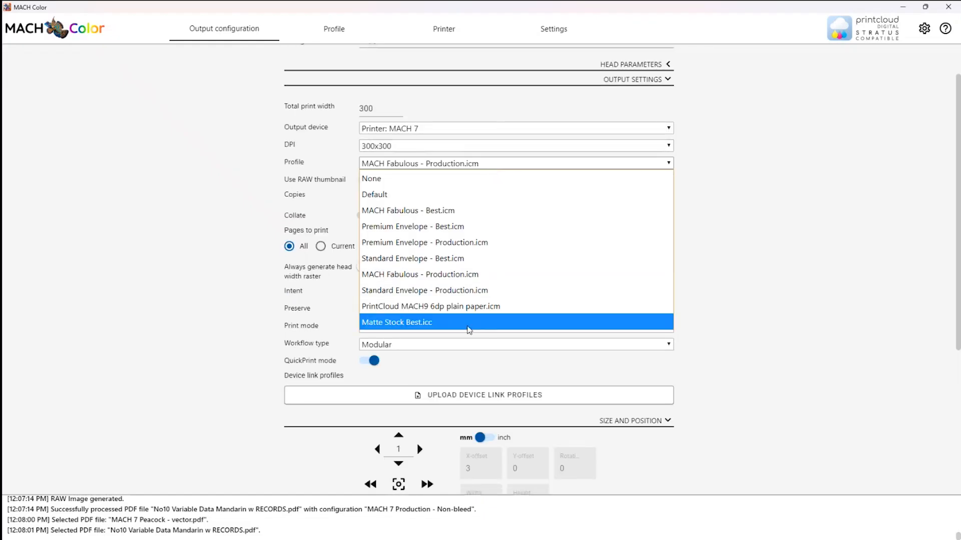
{"action": "left_click", "coordinate": [453, 322]}
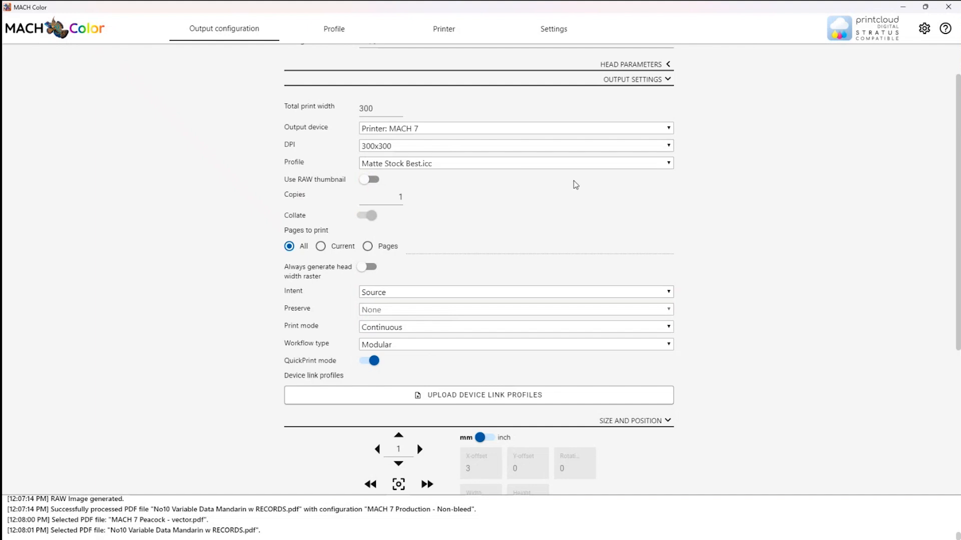
Save the copied output configuration and return to the QuickRIP workspace.
{"action": "scroll", "coordinate": [575, 181], "scroll_direction": "up", "scroll_amount": 1}
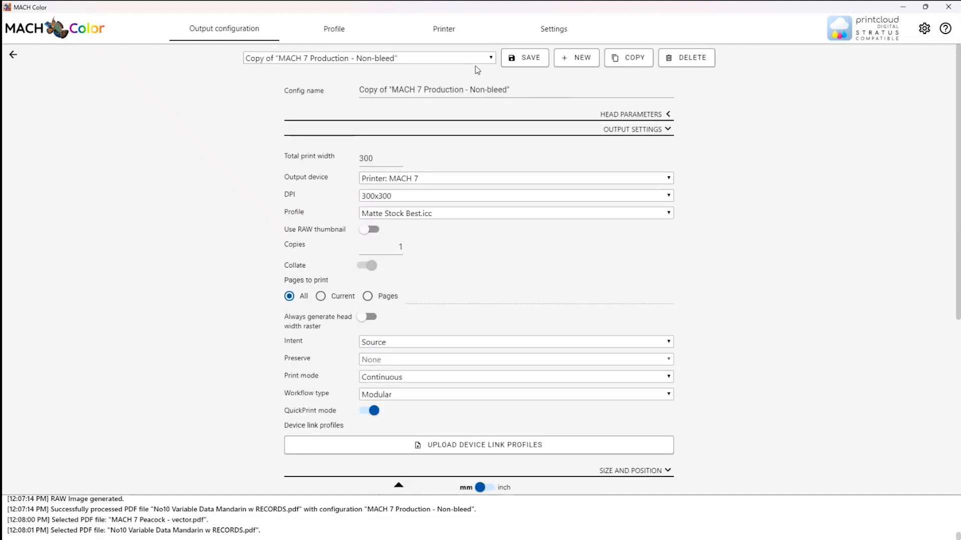
{"action": "left_click", "coordinate": [532, 59]}
{"action": "left_click", "coordinate": [14, 58]}
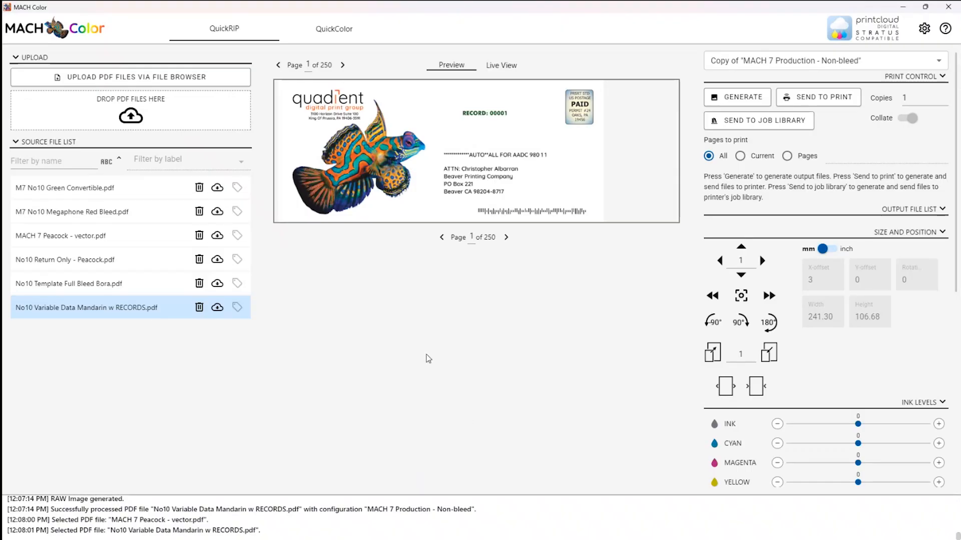